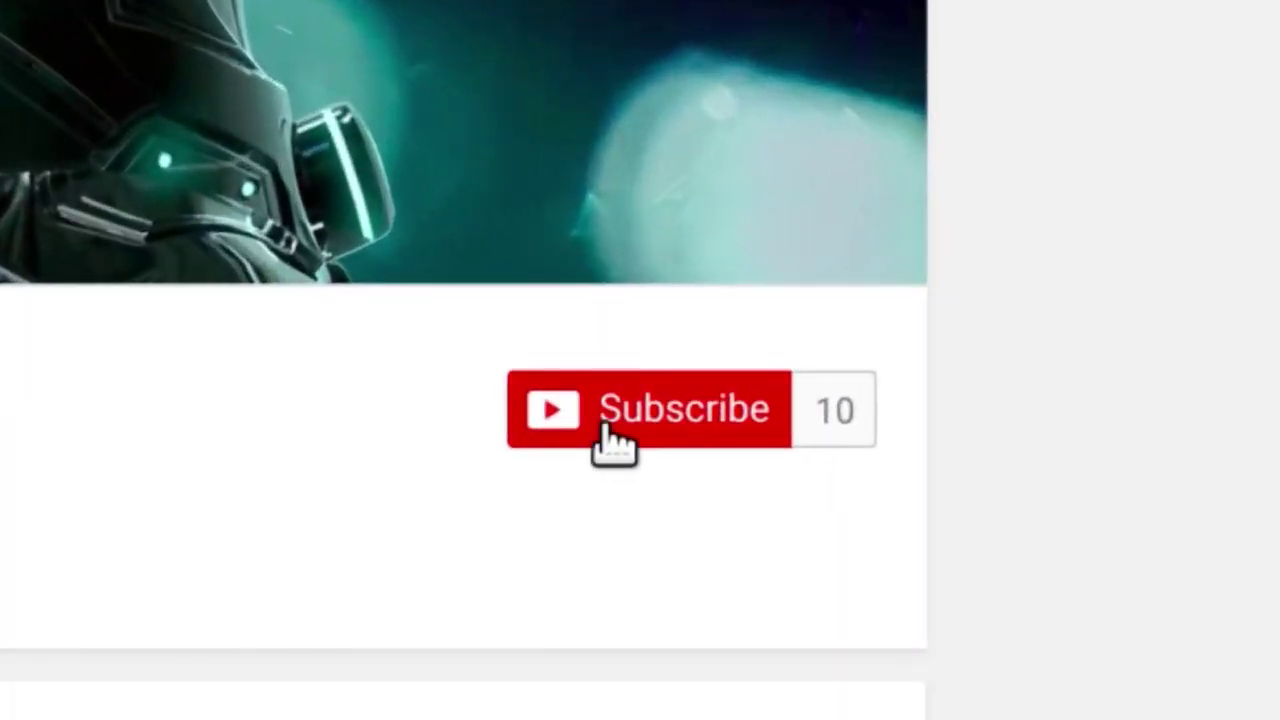
{"action": "left_click", "coordinate": [784, 395]}
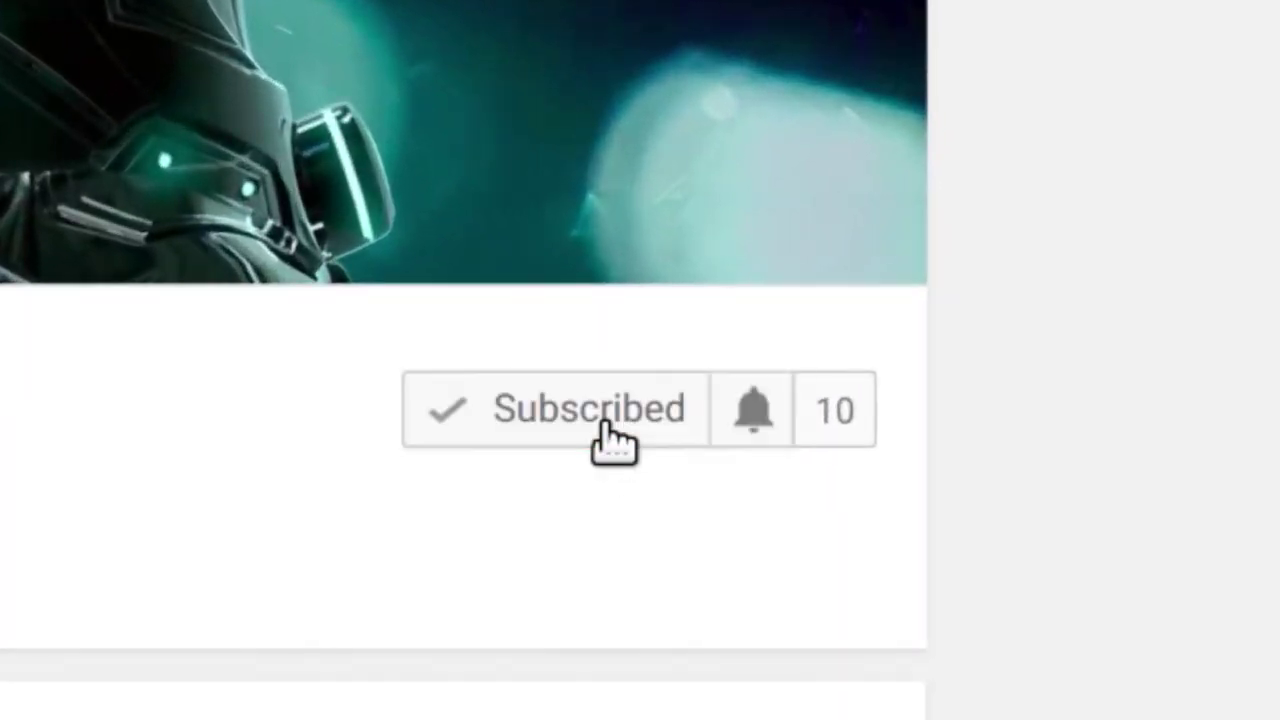
{"action": "left_click", "coordinate": [749, 438]}
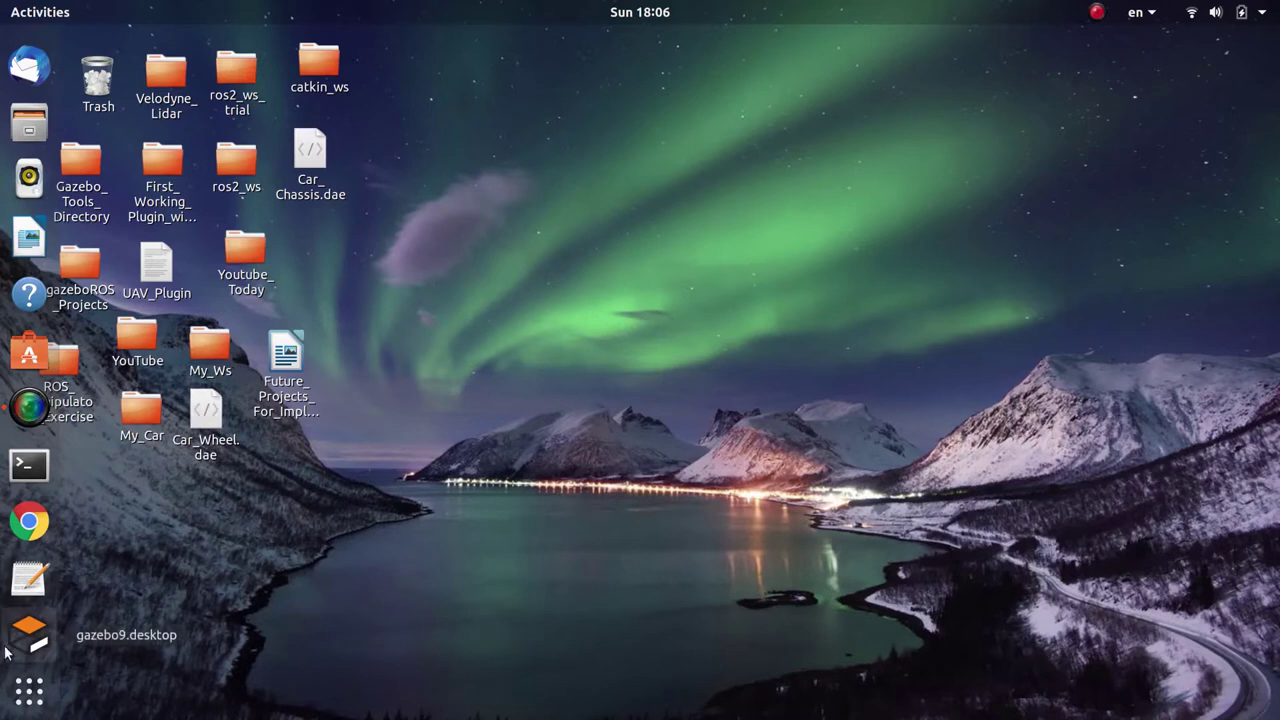
Open a terminal, launch Gazebo with the command "gazebo -u" and bring its window to the front.
{"action": "left_click", "coordinate": [25, 470]}
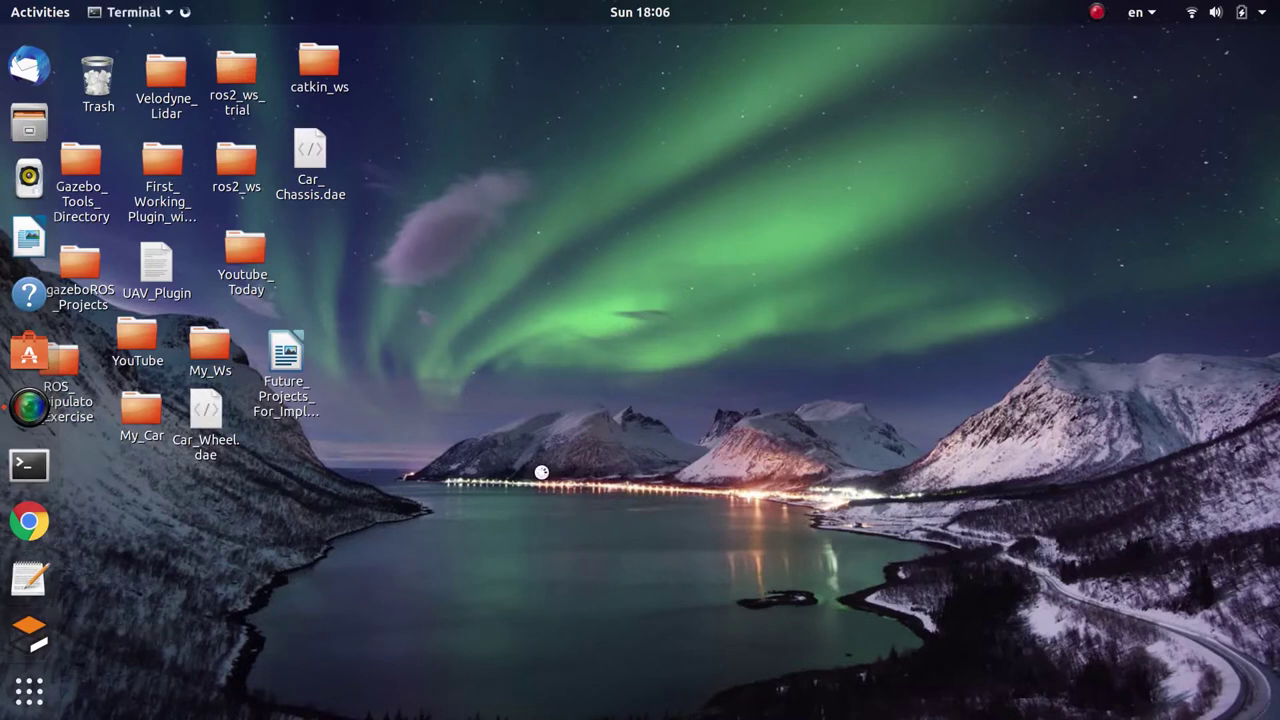
{"action": "type", "text": "gazeb"}
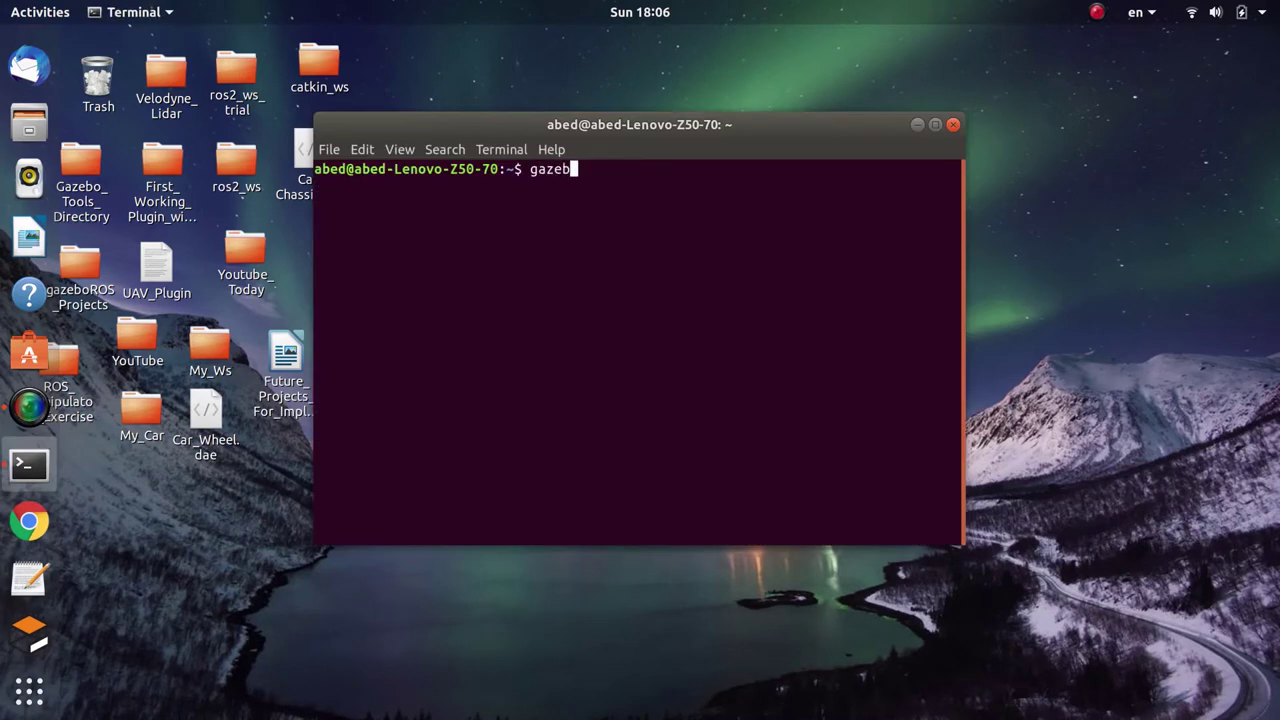
{"action": "type", "text": "o -u"}
{"action": "key", "text": "Return"}
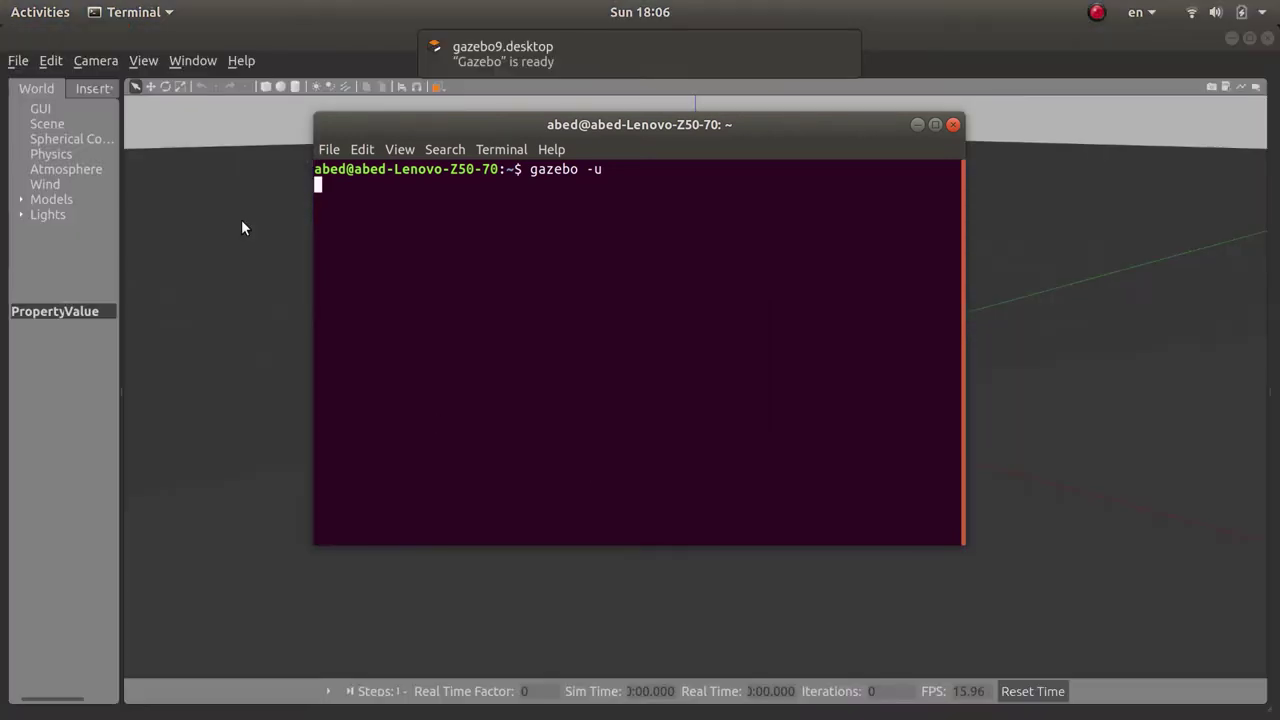
{"action": "left_click", "coordinate": [207, 246]}
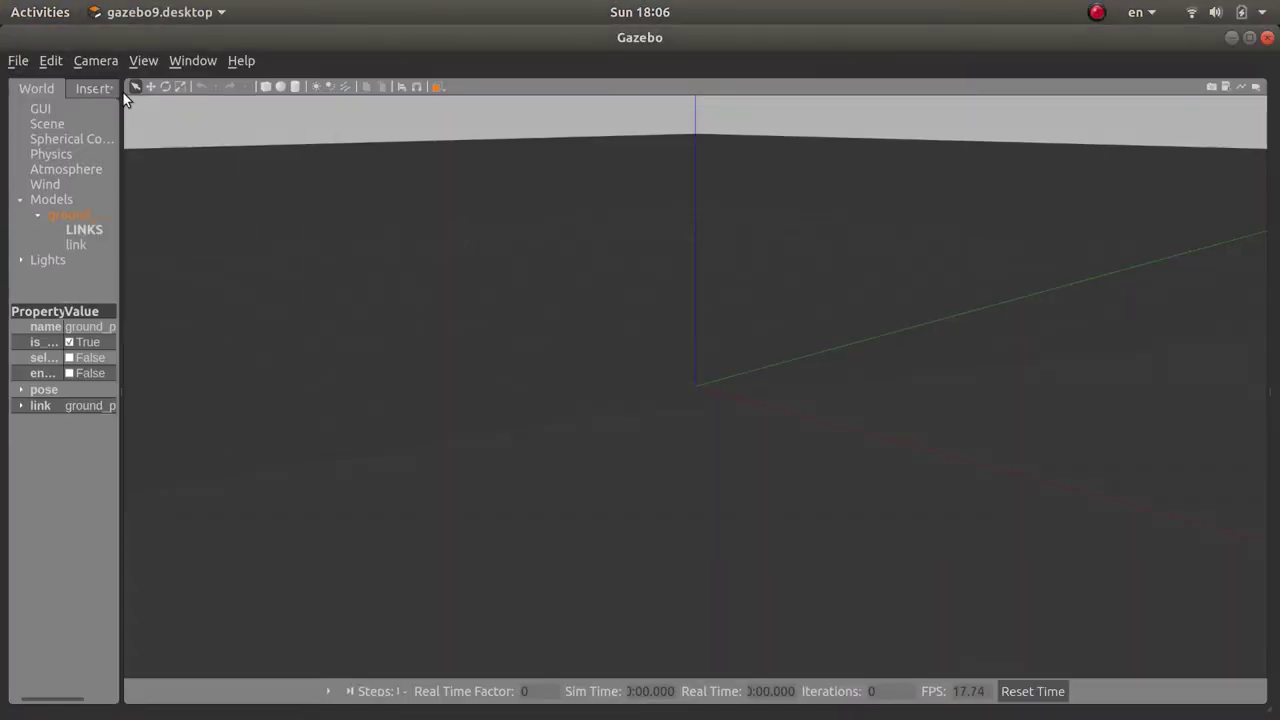
Open the Building Editor and widen its tool palette until all labels are fully readable.
{"action": "left_click", "coordinate": [40, 60]}
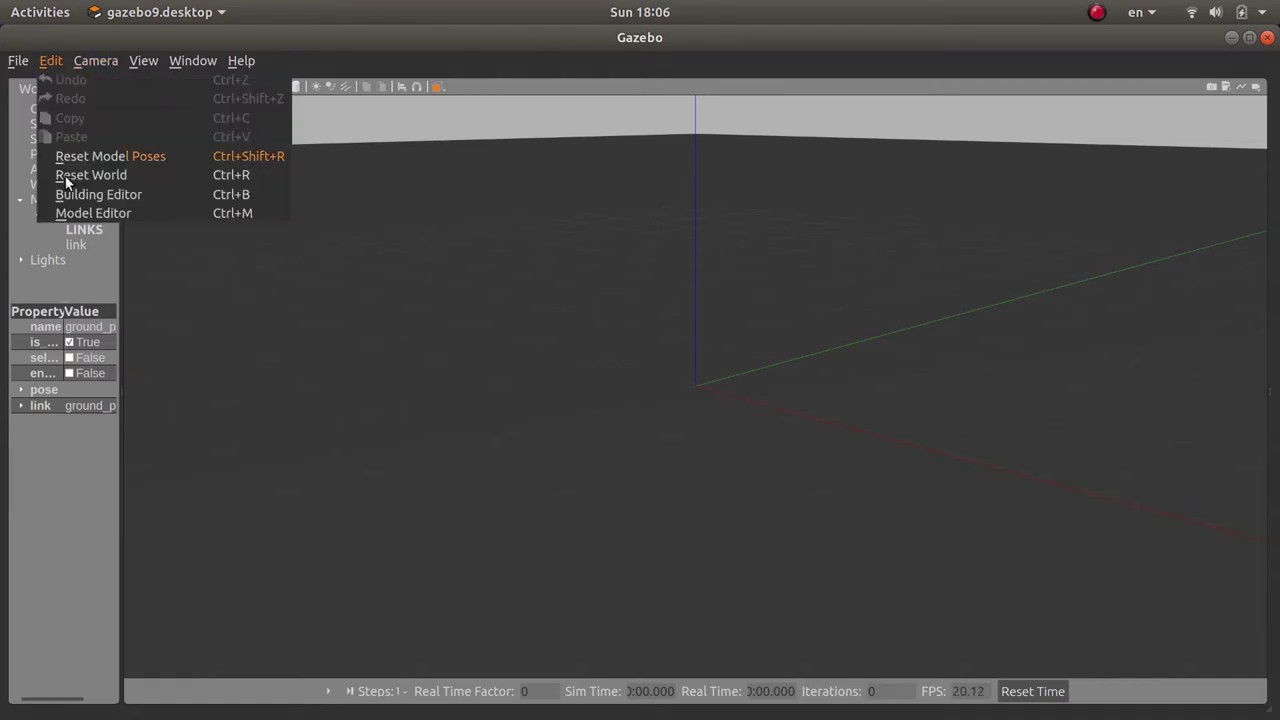
{"action": "left_click", "coordinate": [257, 331]}
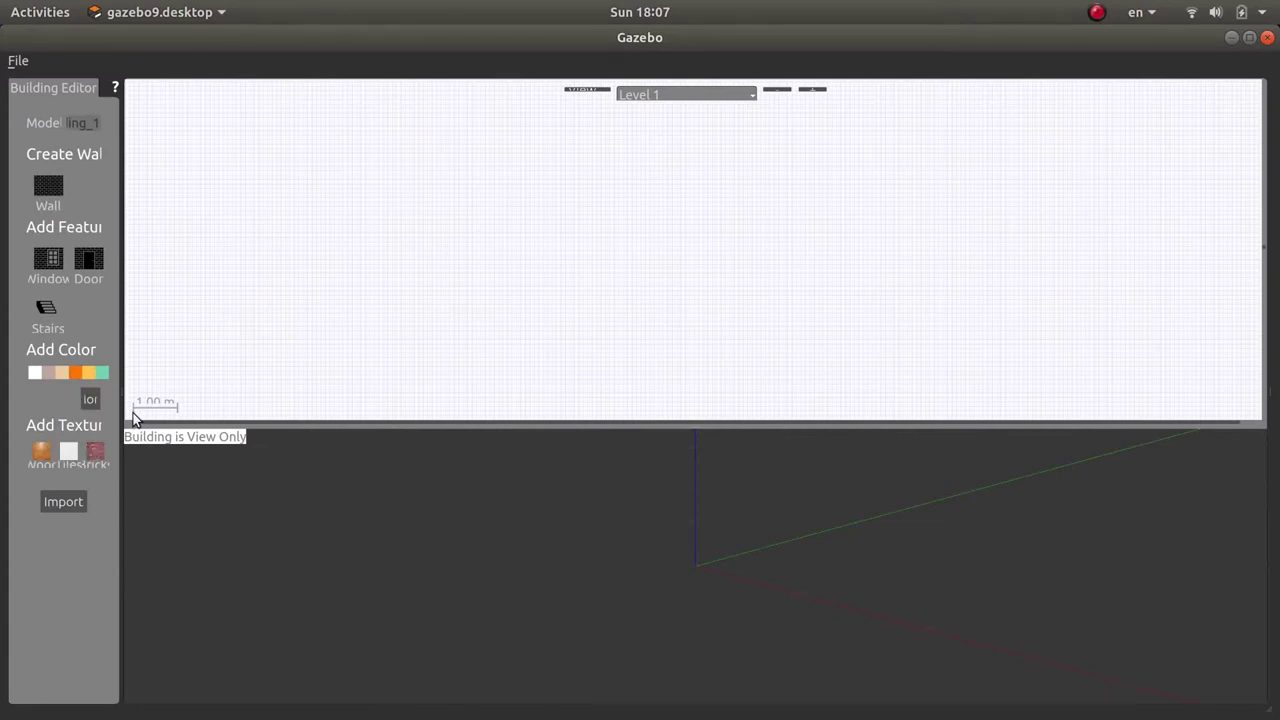
{"action": "left_click_drag", "start_coordinate": [121, 400], "coordinate": [248, 403]}
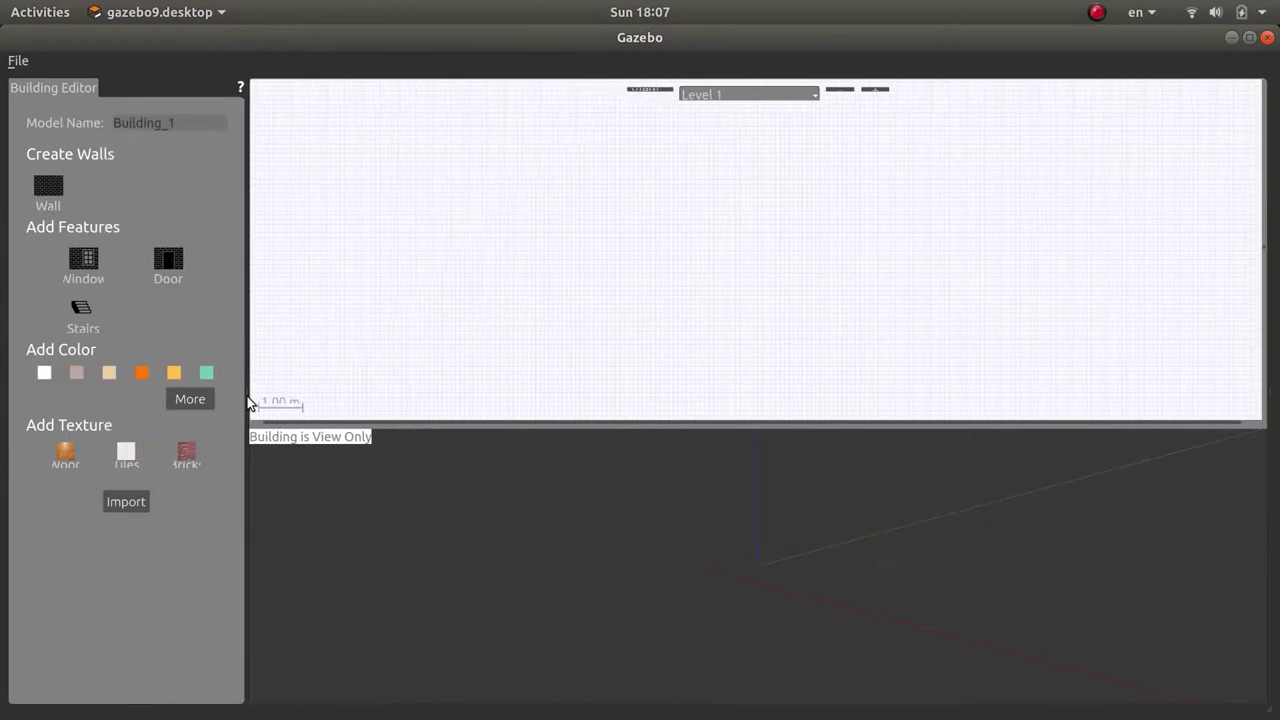
{"action": "left_click", "coordinate": [189, 399]}
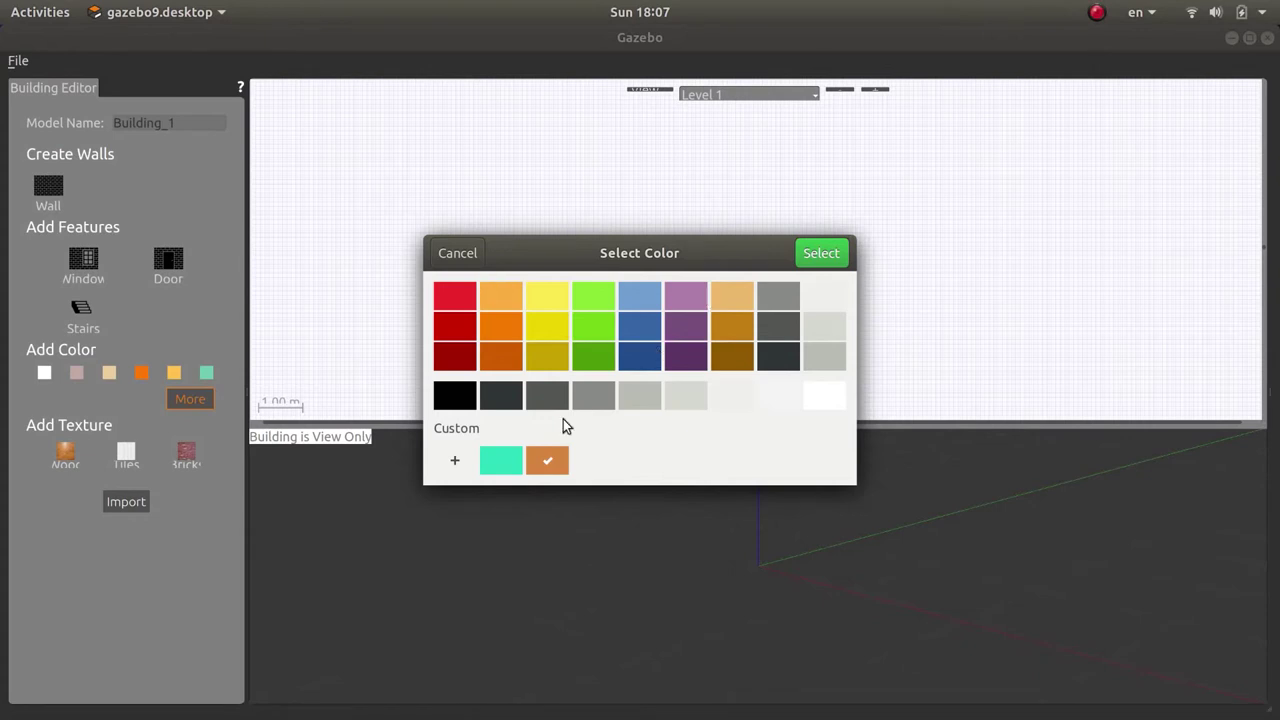
{"action": "left_click", "coordinate": [456, 464]}
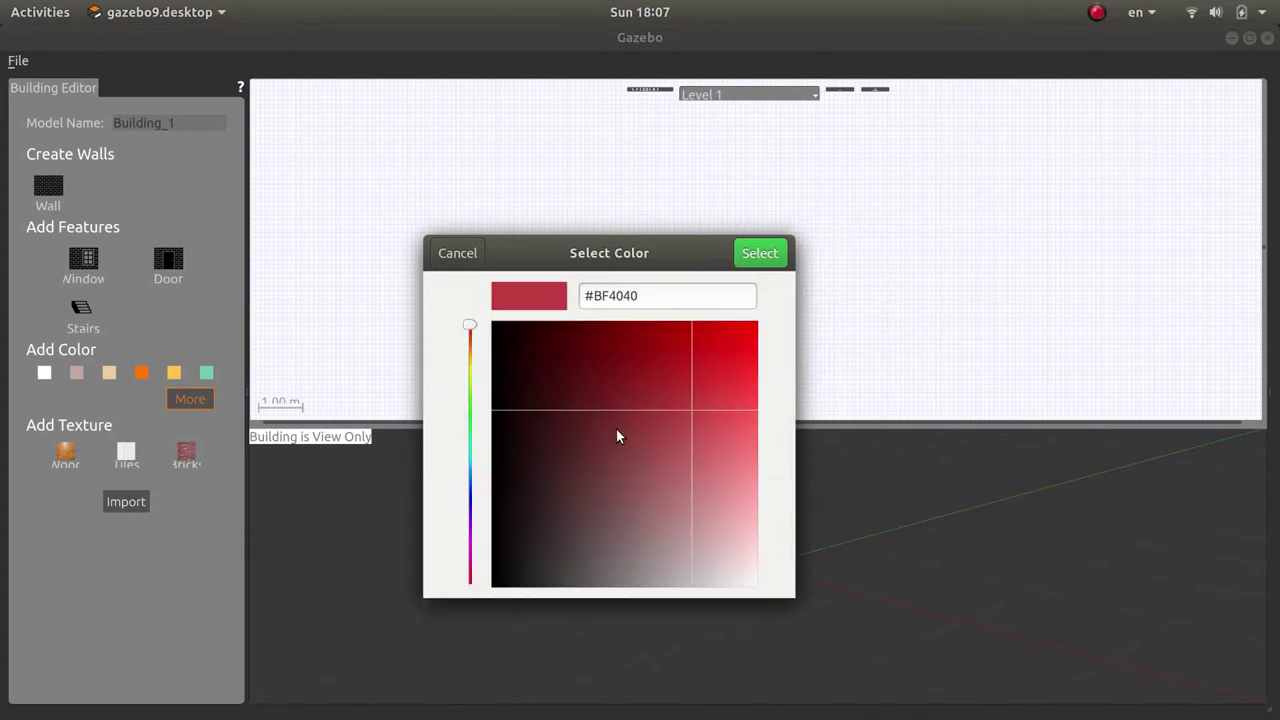
{"action": "left_click", "coordinate": [467, 380]}
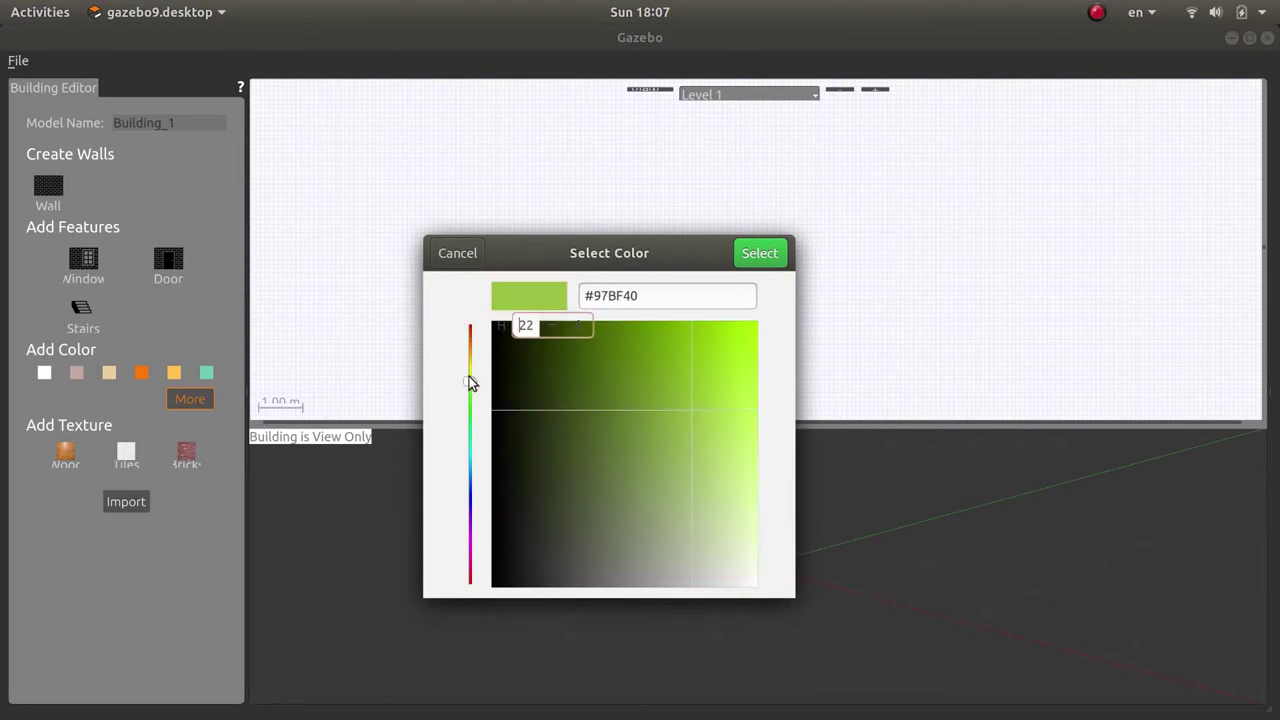
{"action": "left_click", "coordinate": [463, 262]}
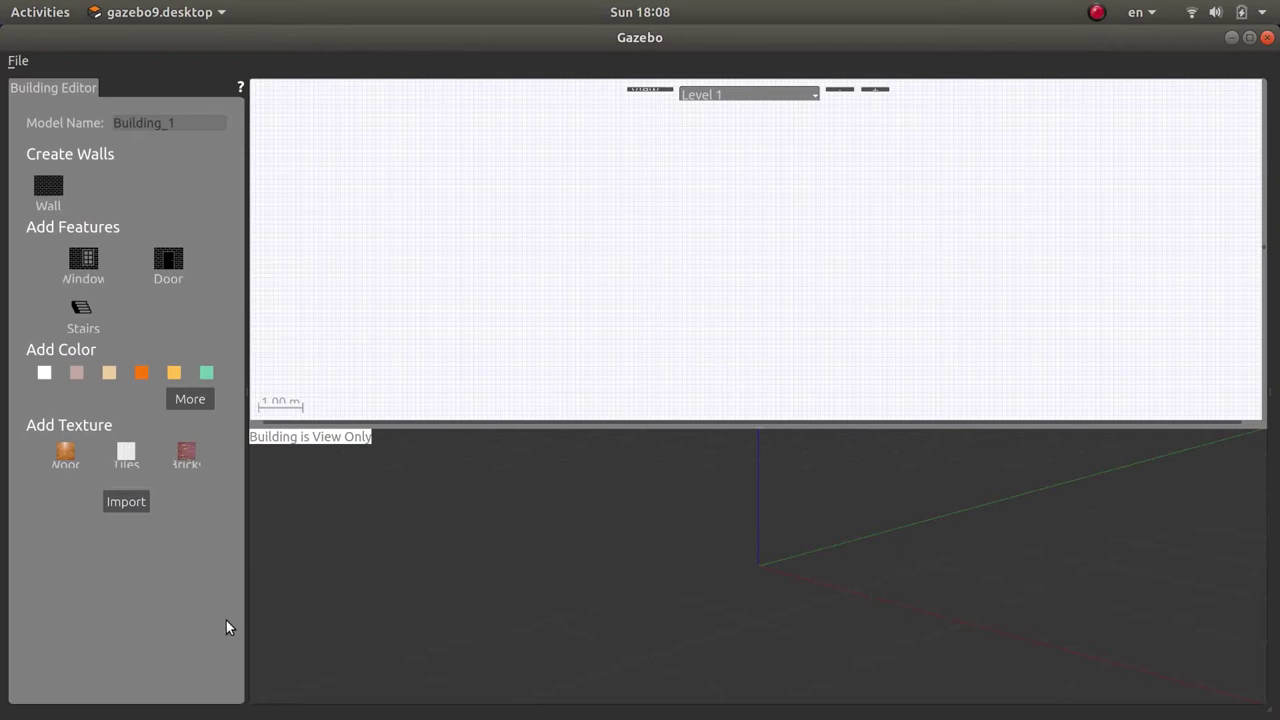
Draw three connected walls on Level 1: a horizontal one about 5.6 m long, one going down from its right end, and one running back left.
{"action": "left_click", "coordinate": [48, 187]}
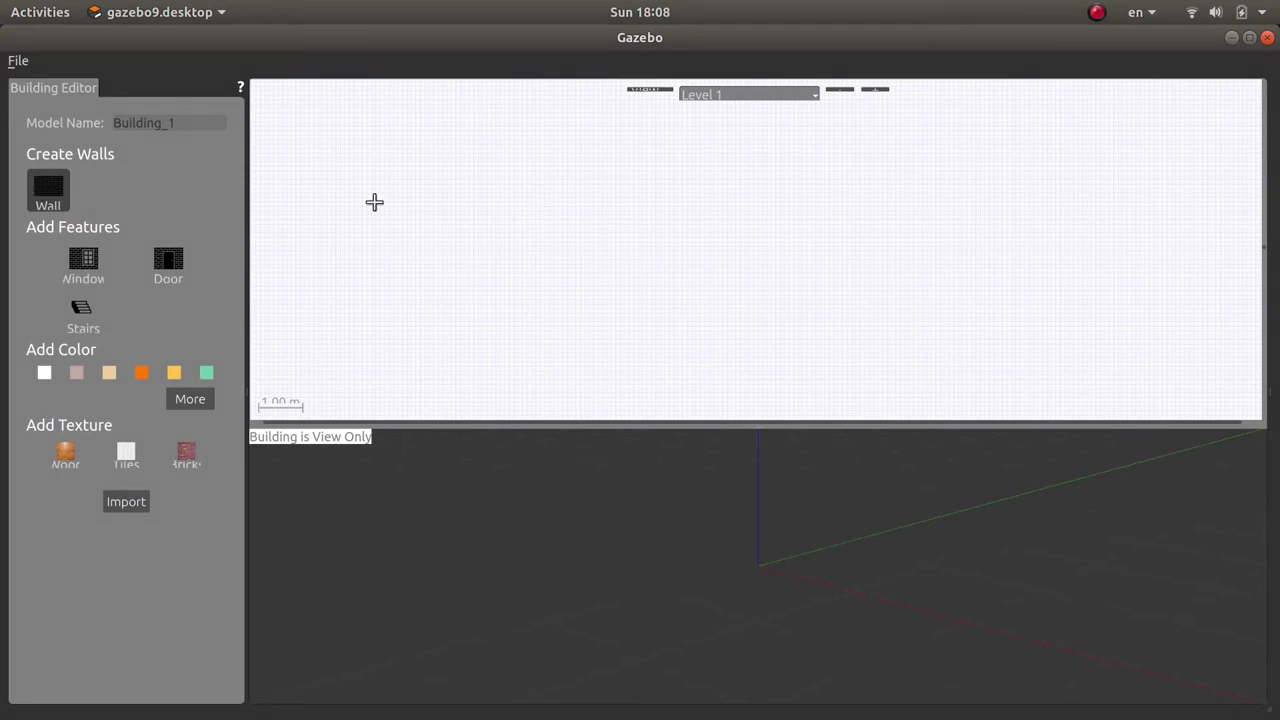
{"action": "left_click", "coordinate": [534, 176]}
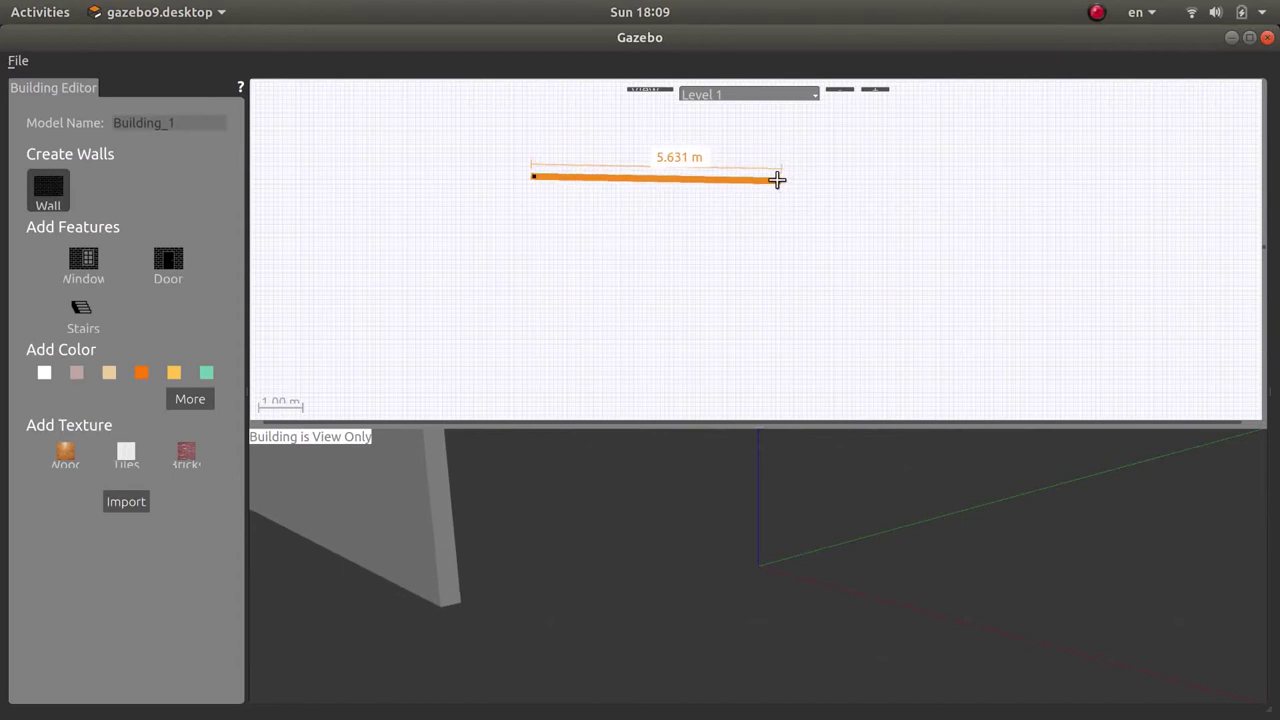
{"action": "left_click", "coordinate": [777, 179]}
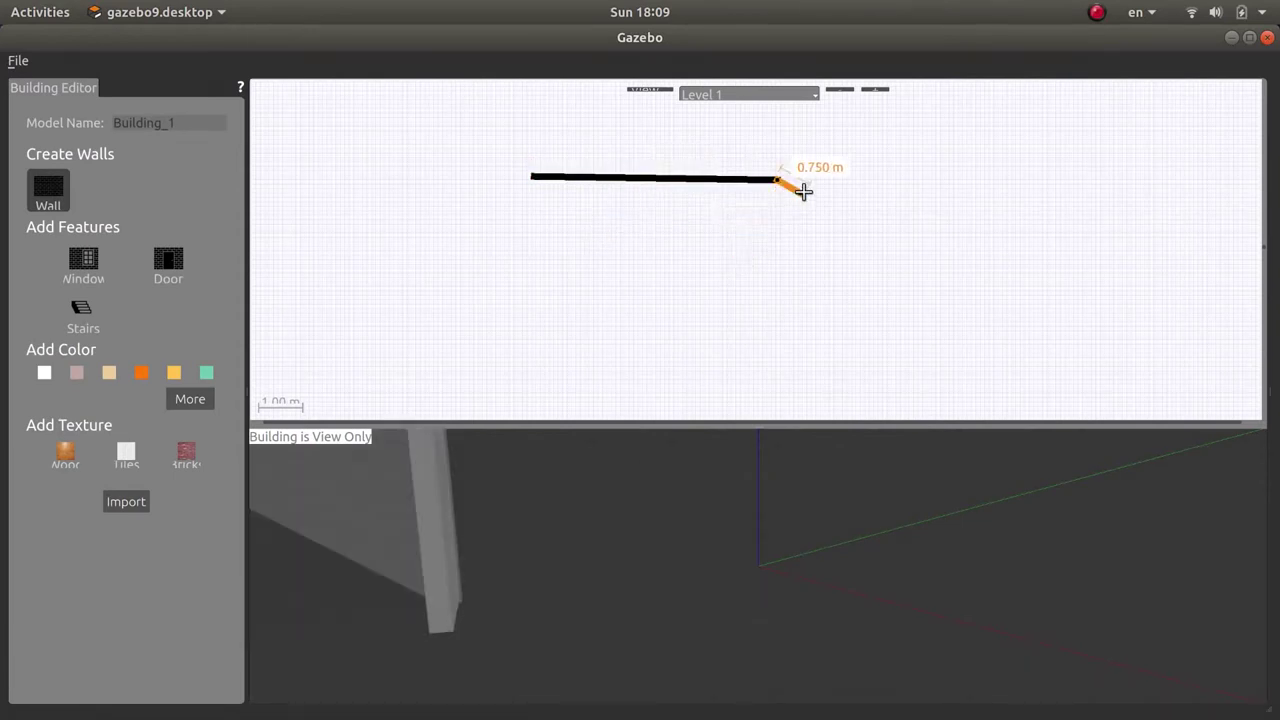
{"action": "left_click", "coordinate": [772, 276]}
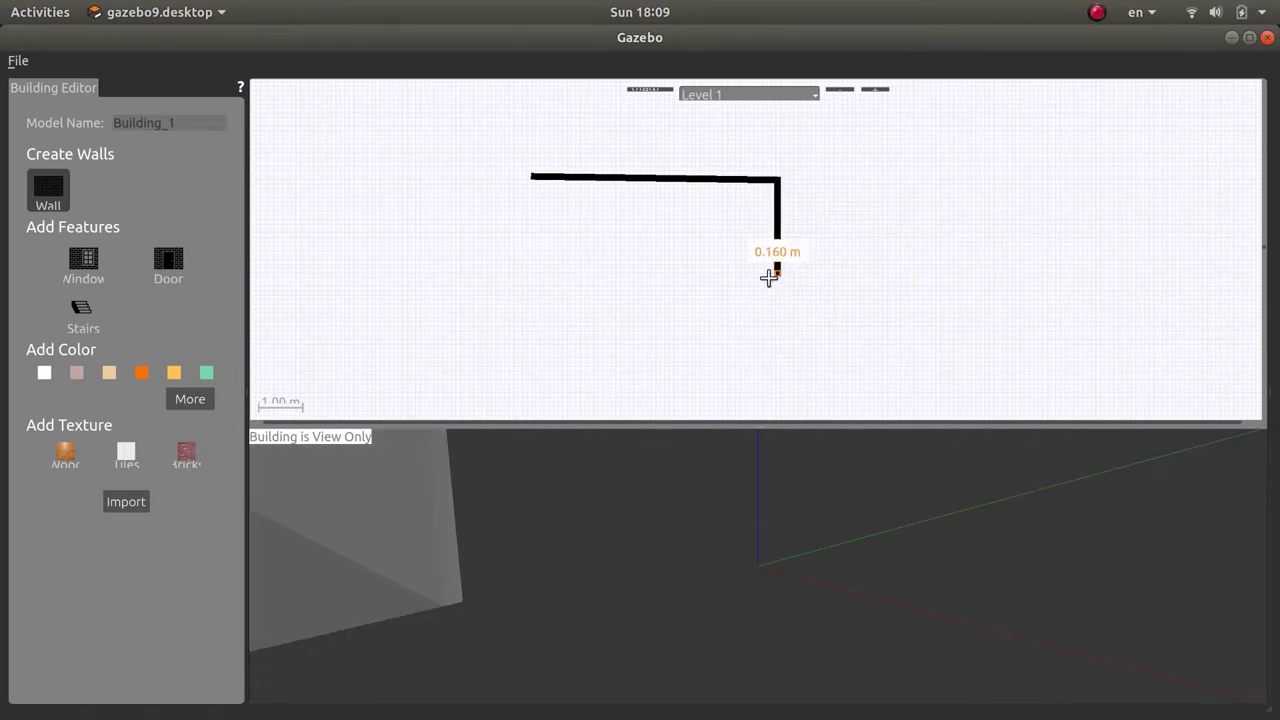
{"action": "left_click", "coordinate": [601, 295]}
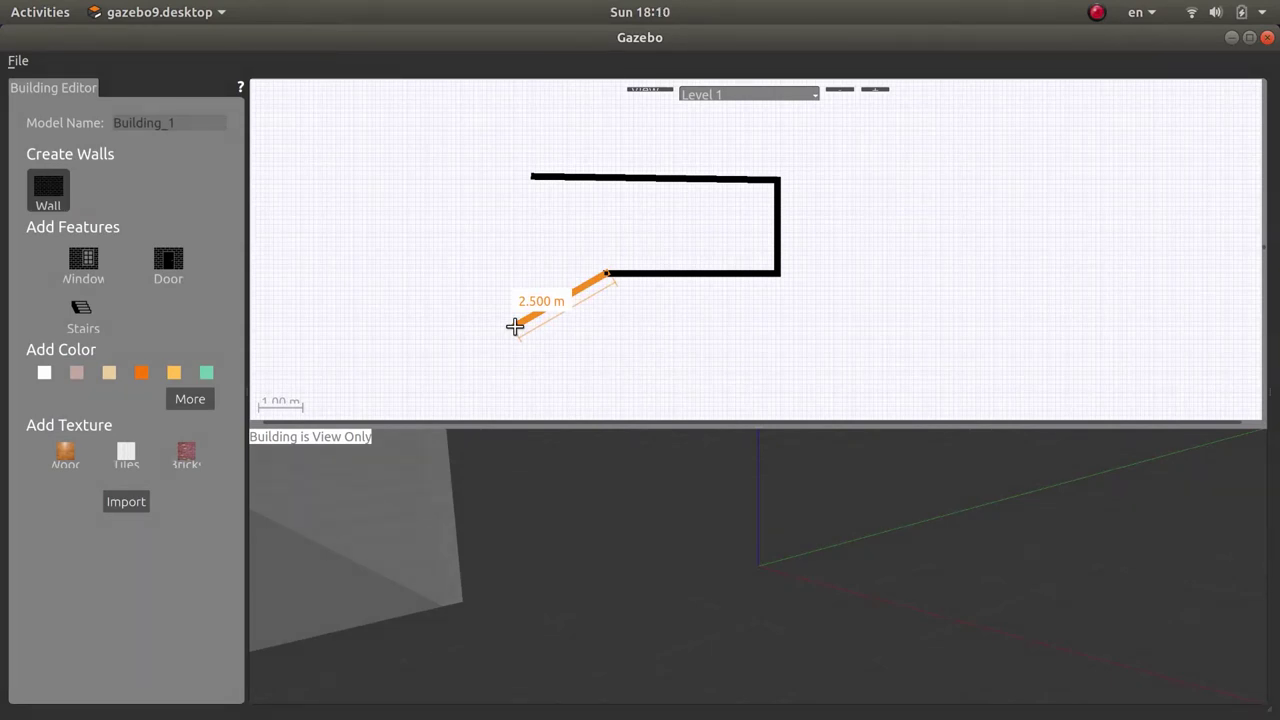
{"action": "key", "text": "Escape"}
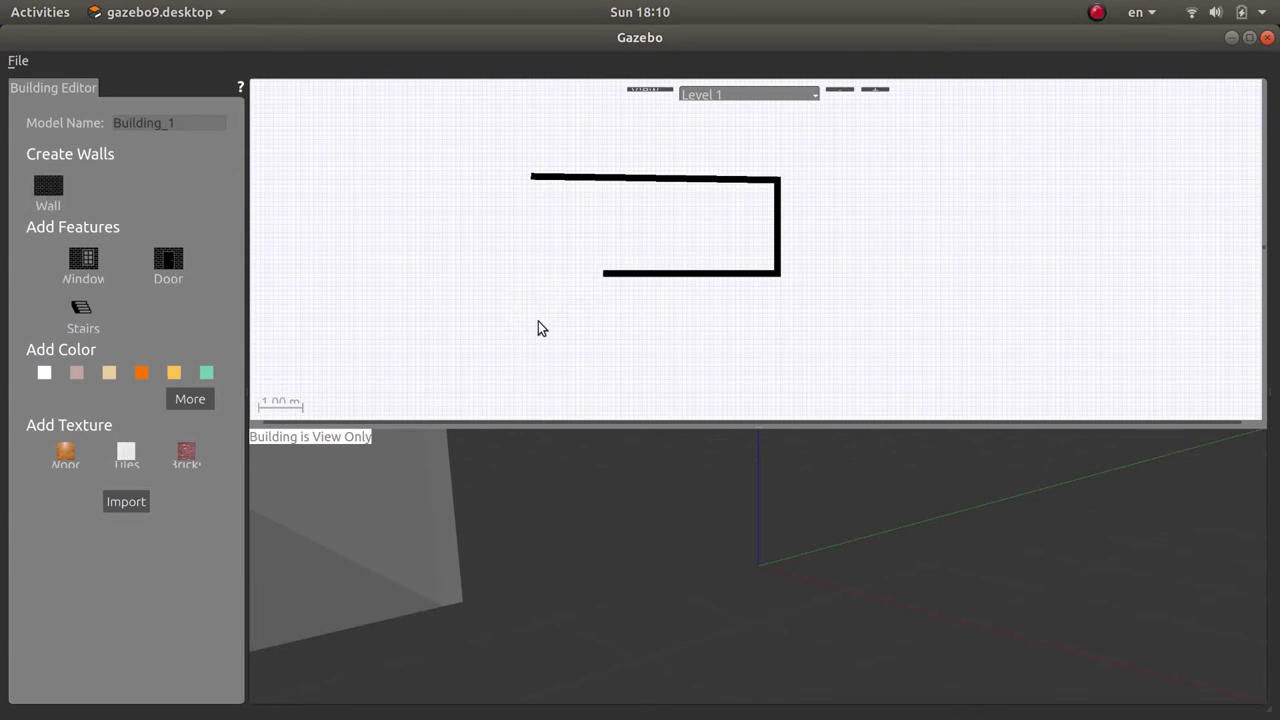
Delete the three connected walls one by one so the Level 1 plan is empty.
{"action": "left_click", "coordinate": [681, 276]}
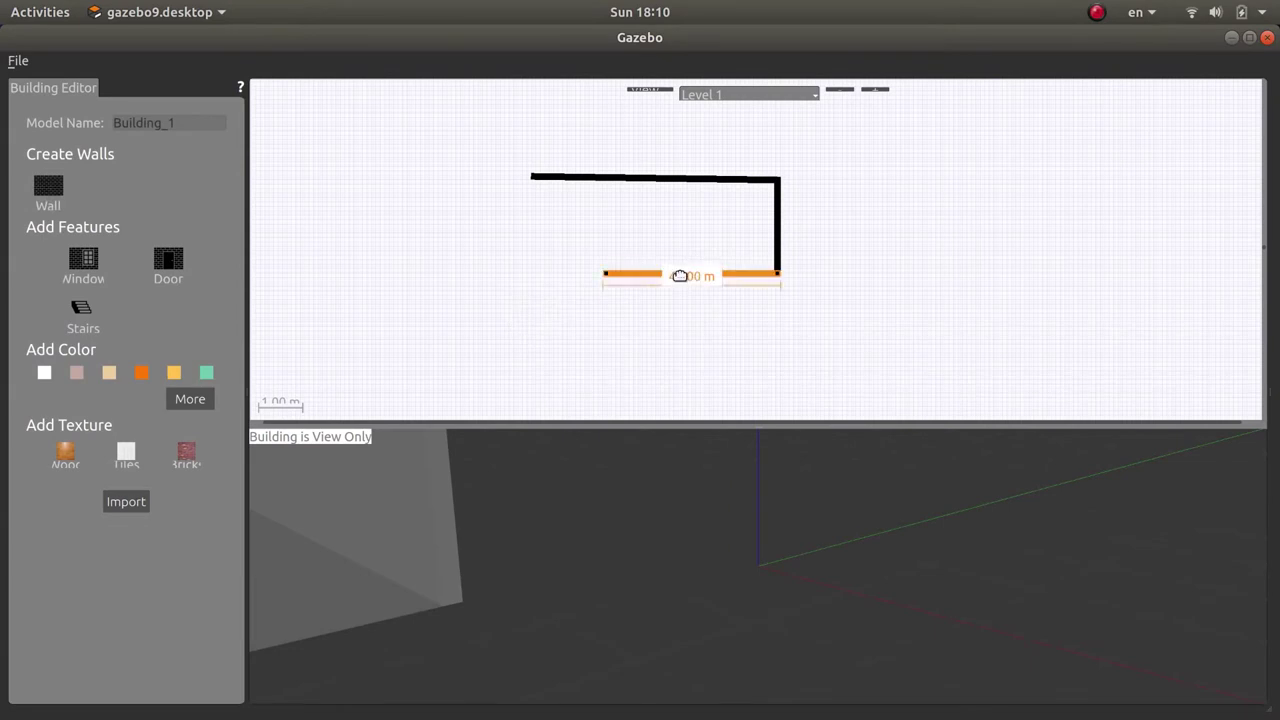
{"action": "key", "text": "Delete"}
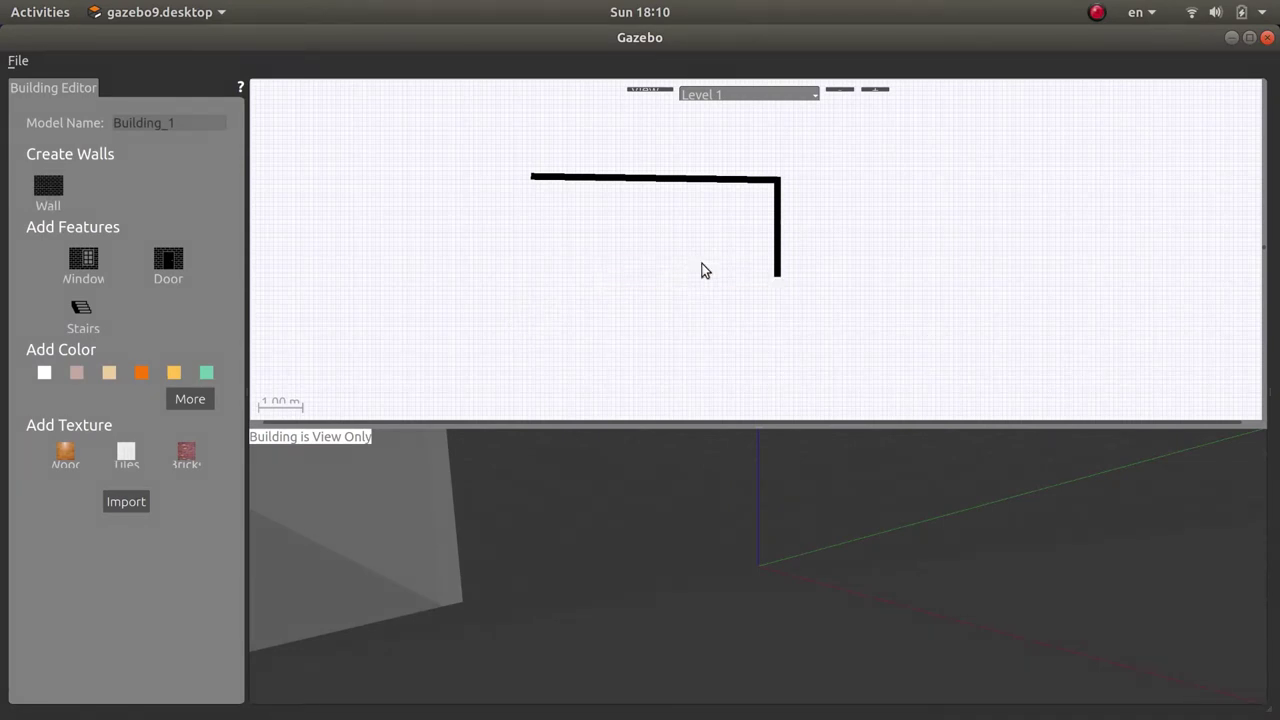
{"action": "left_click", "coordinate": [781, 243]}
{"action": "key", "text": "Delete"}
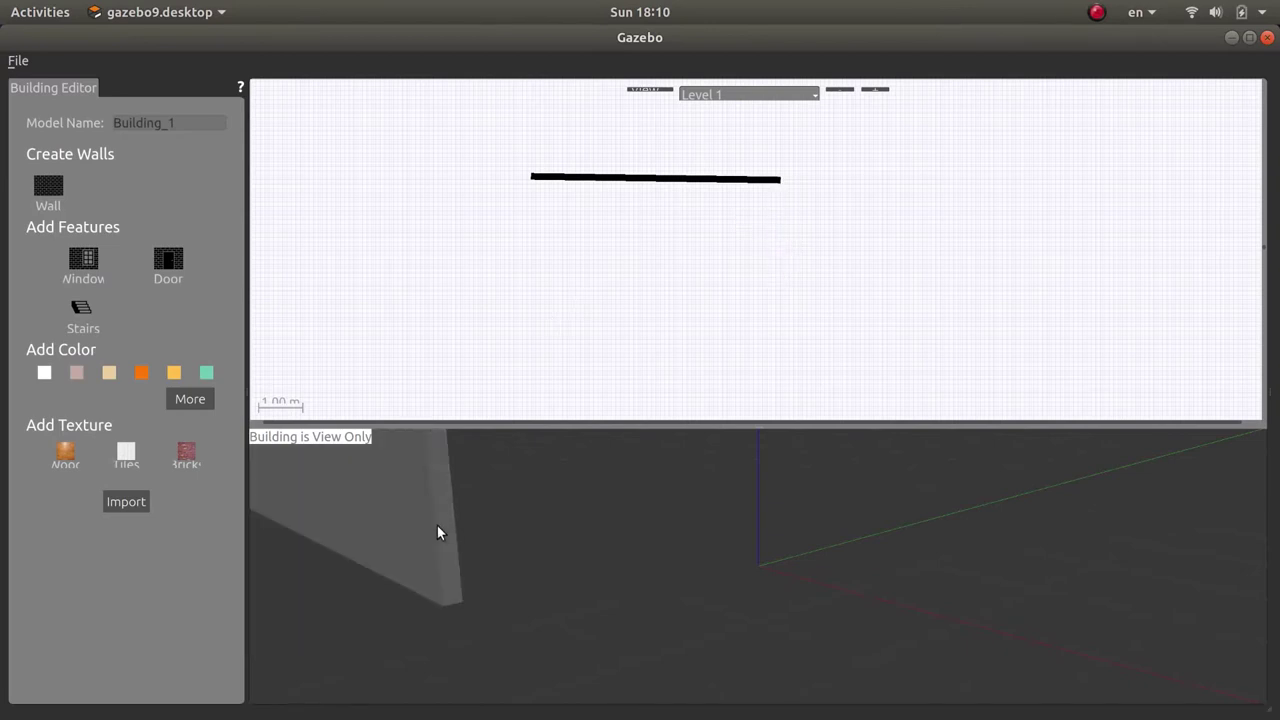
{"action": "left_click", "coordinate": [684, 179]}
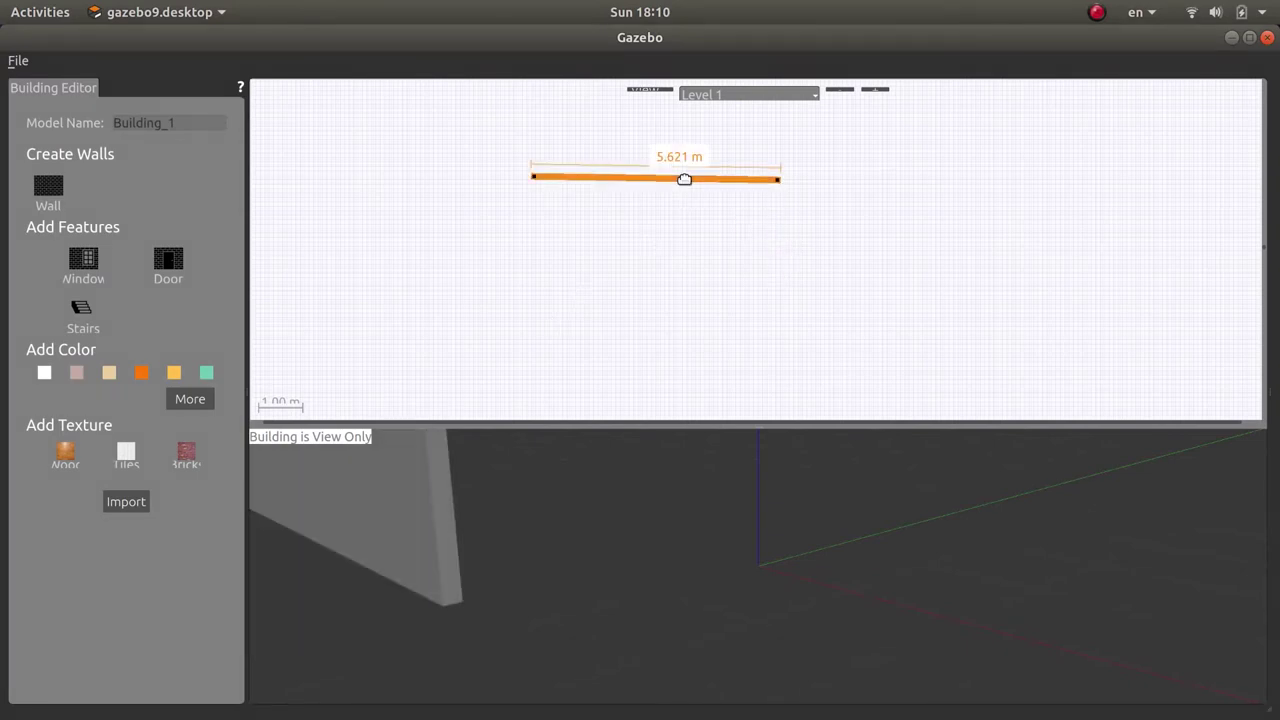
{"action": "key", "text": "Delete"}
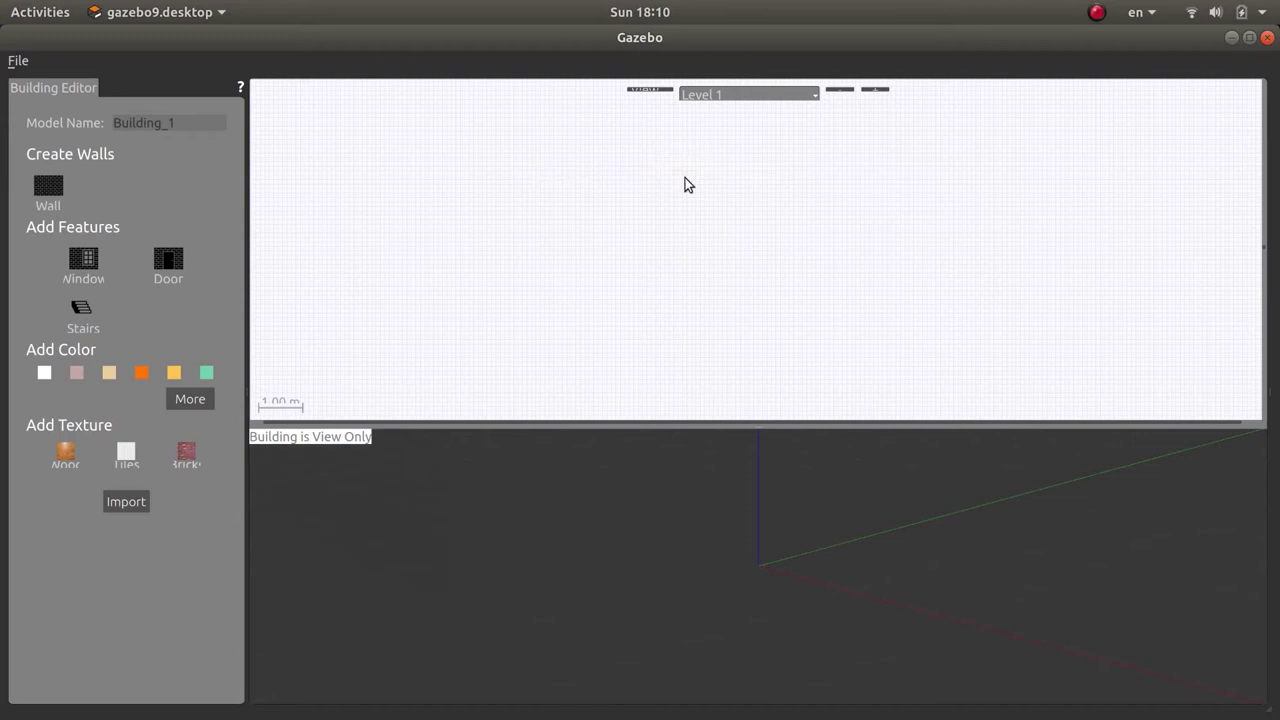
Start importing a building floorplan and choose the image floorplan.png from the Desktop folder Youtube_Today.
{"action": "left_click", "coordinate": [125, 502]}
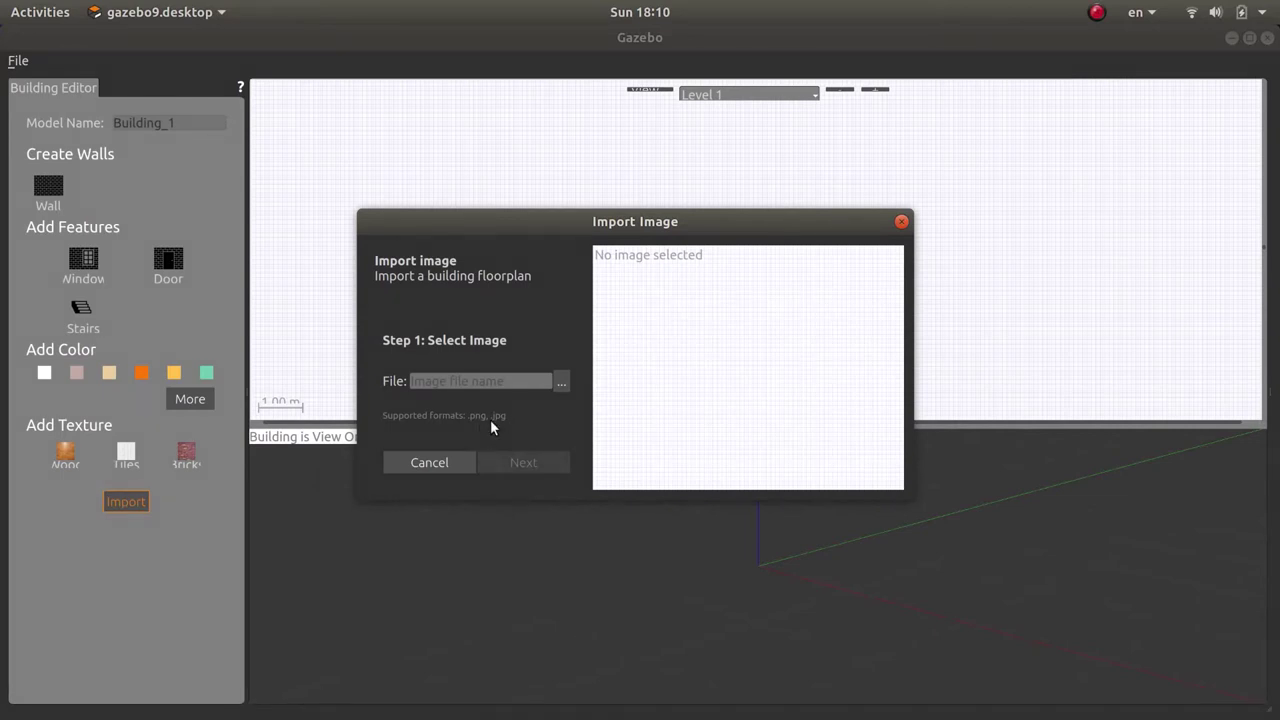
{"action": "left_click", "coordinate": [562, 381]}
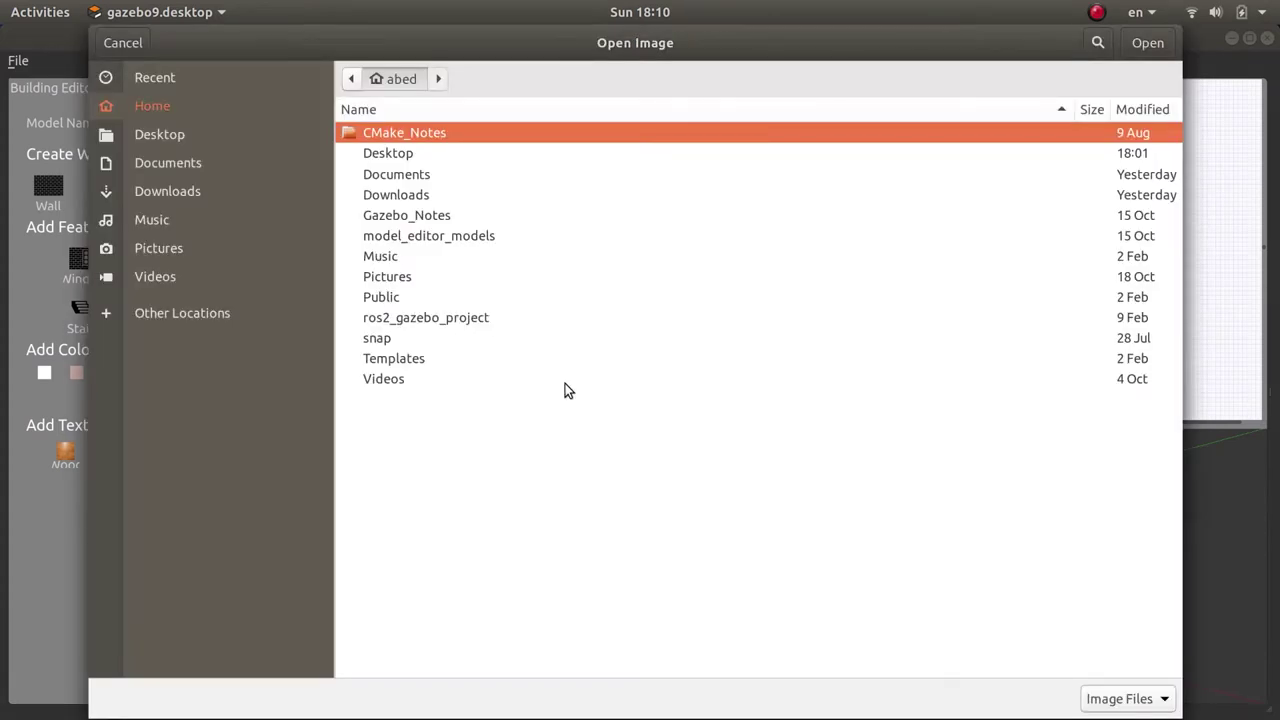
{"action": "double_click", "coordinate": [380, 155]}
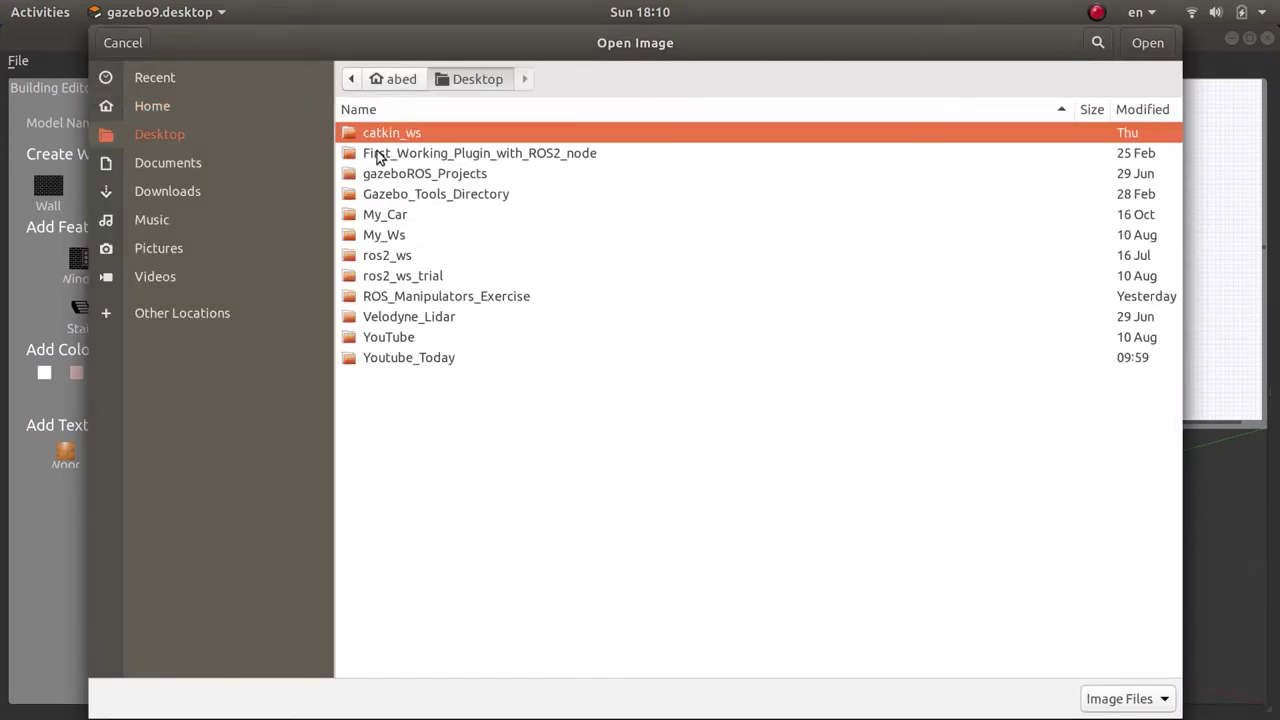
{"action": "double_click", "coordinate": [390, 359]}
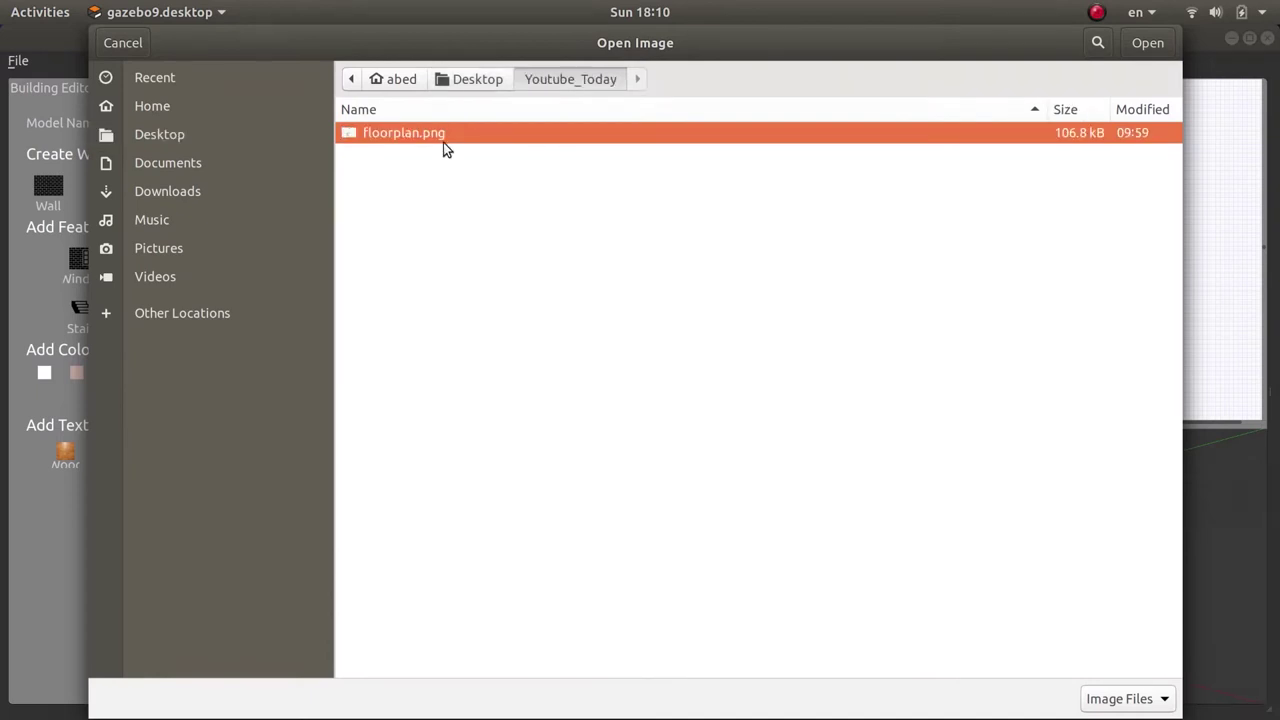
{"action": "left_click", "coordinate": [1148, 43]}
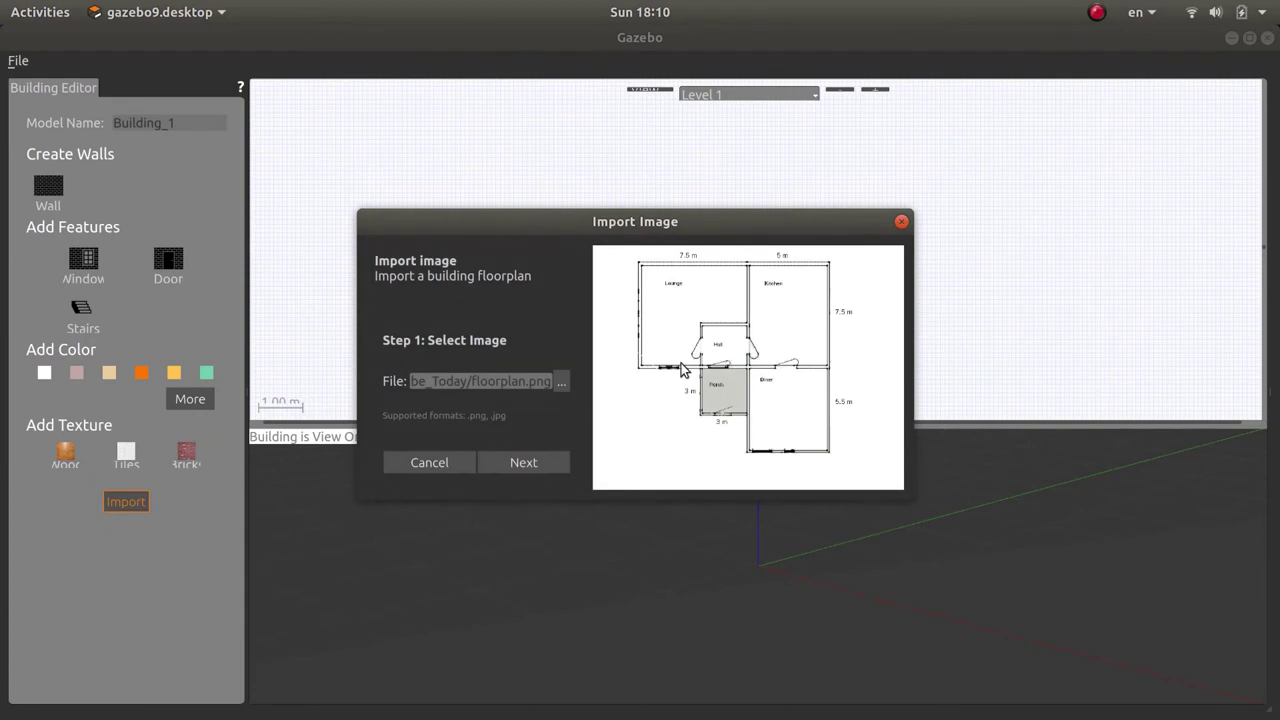
Set the floorplan's scale with a line along the Lounge's top wall at a distance of 7.5 m, and complete the import.
{"action": "left_click", "coordinate": [523, 462]}
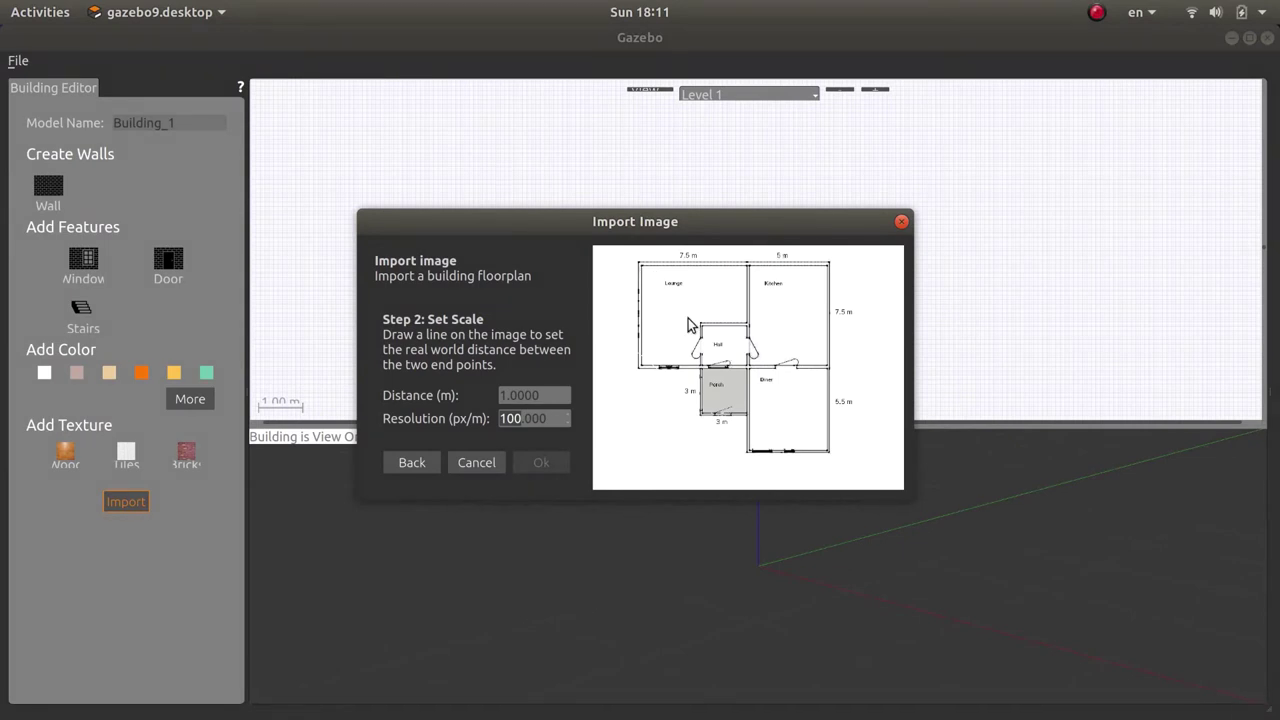
{"action": "left_click", "coordinate": [639, 263]}
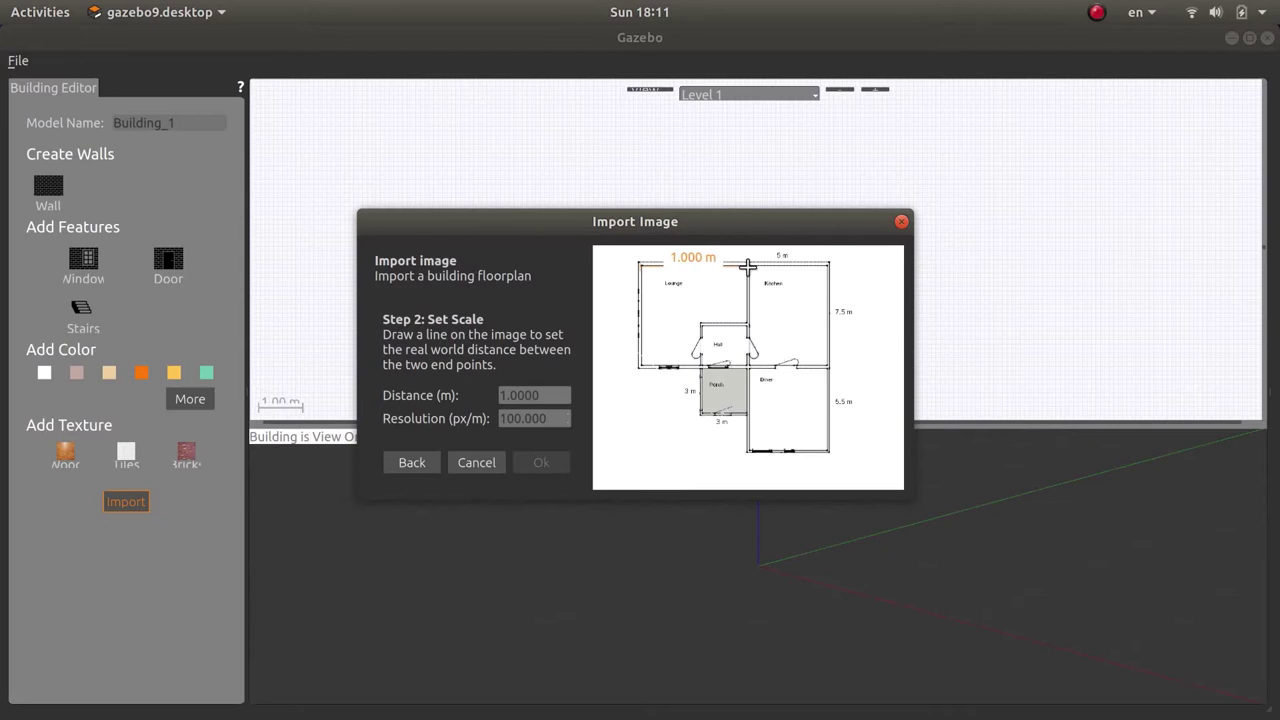
{"action": "left_click", "coordinate": [748, 265]}
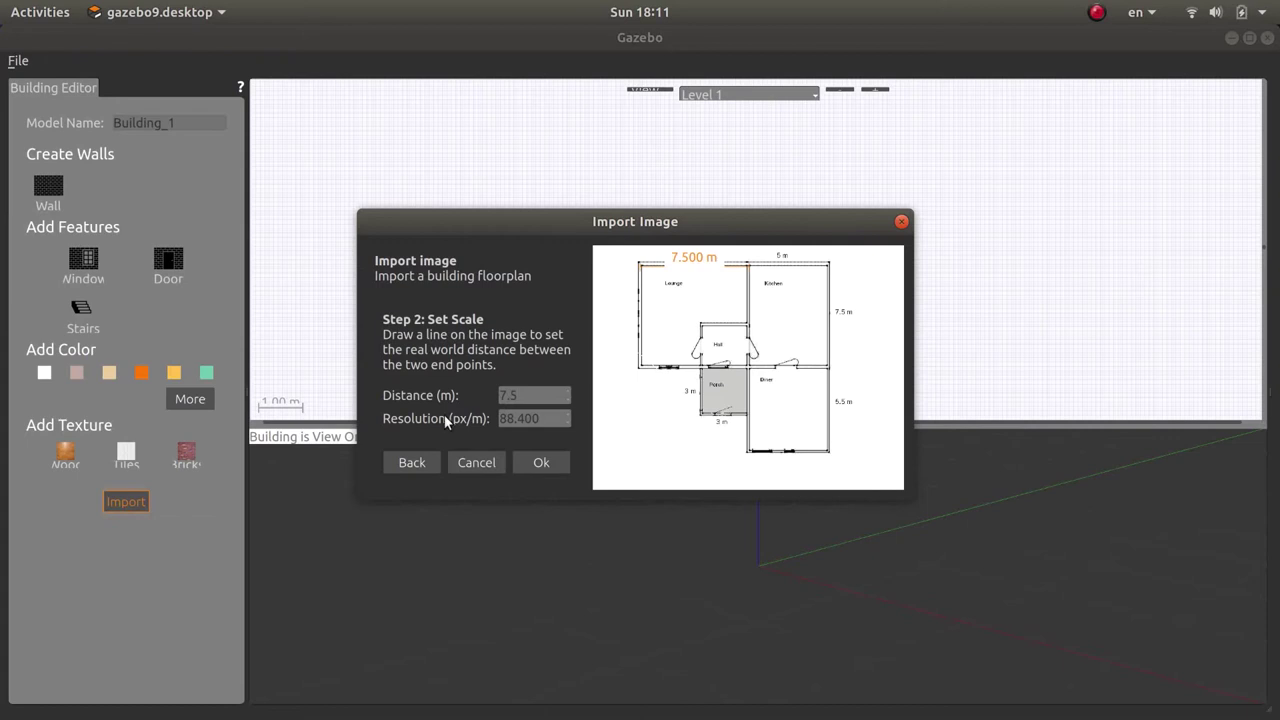
{"action": "left_click", "coordinate": [530, 462]}
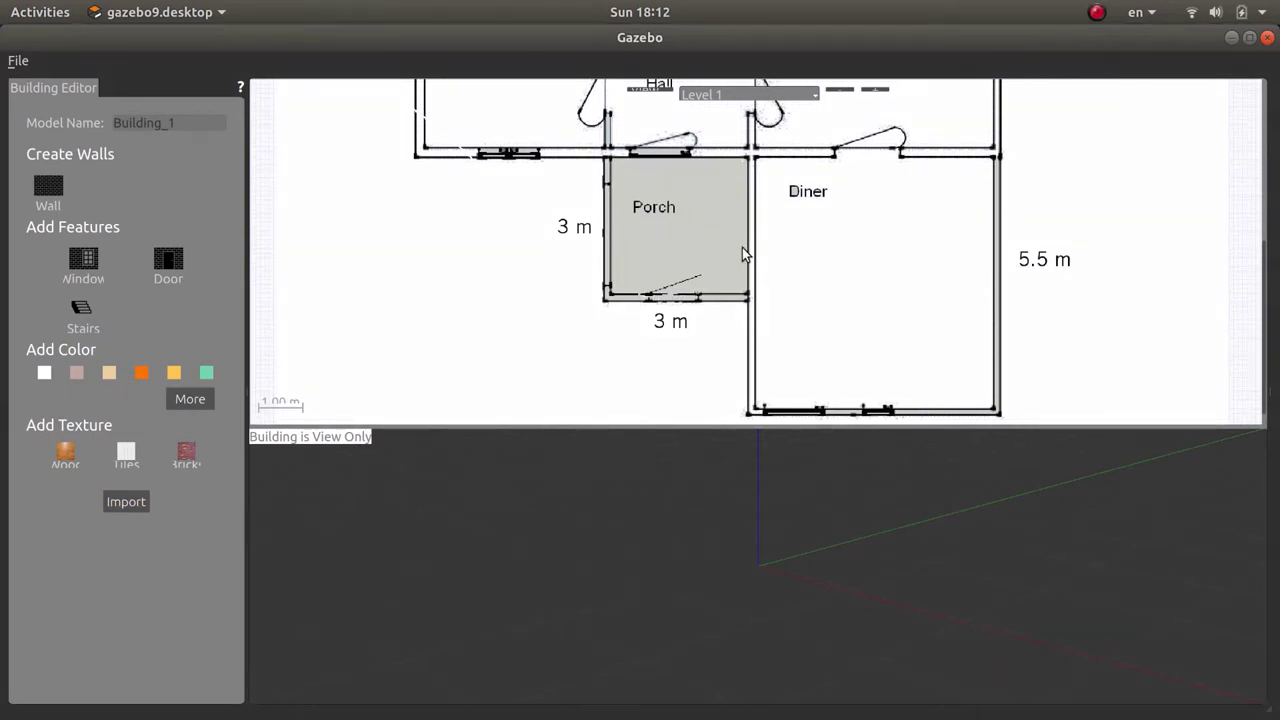
{"action": "scroll", "coordinate": [664, 171], "scroll_direction": "down", "scroll_amount": 3}
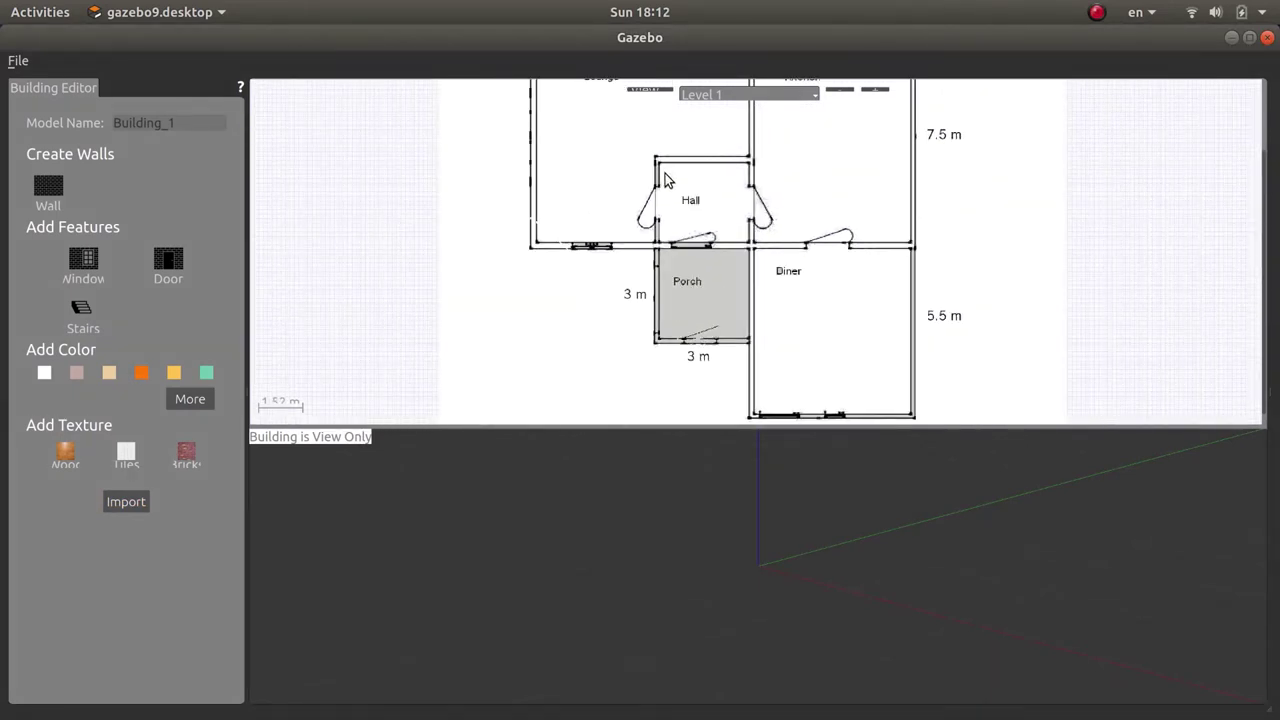
{"action": "scroll", "coordinate": [665, 176], "scroll_direction": "down", "scroll_amount": 6}
{"action": "scroll", "coordinate": [748, 229], "scroll_direction": "up", "scroll_amount": 5}
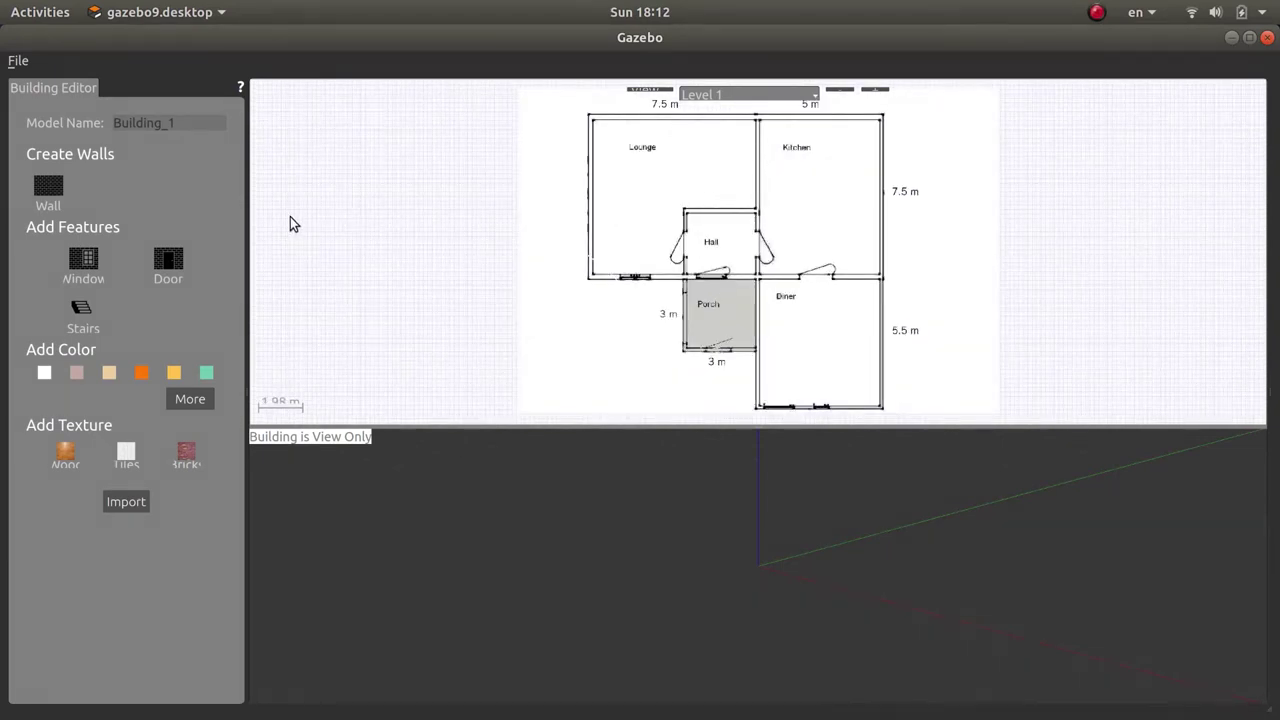
Trace the Lounge's outline with six connected walls, clockwise from its top-left corner, making the top wall about 7.25 m long and closing the loop.
{"action": "left_click", "coordinate": [48, 187]}
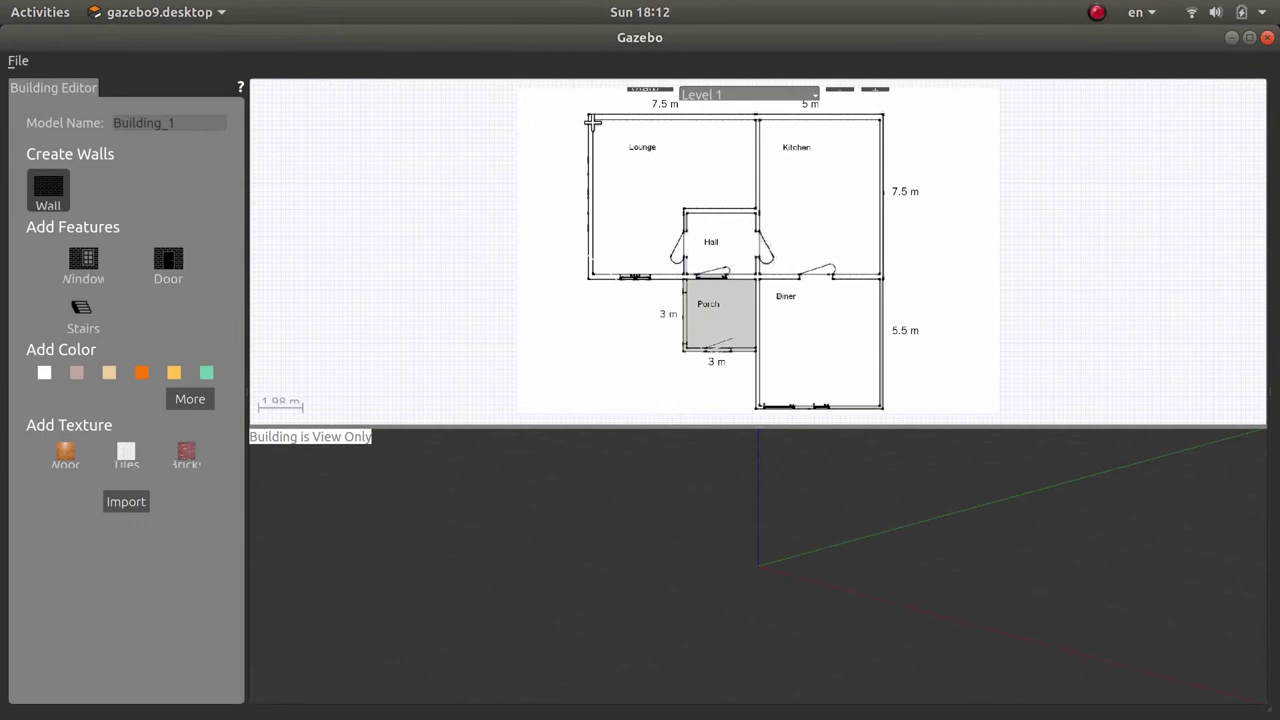
{"action": "left_click", "coordinate": [592, 119]}
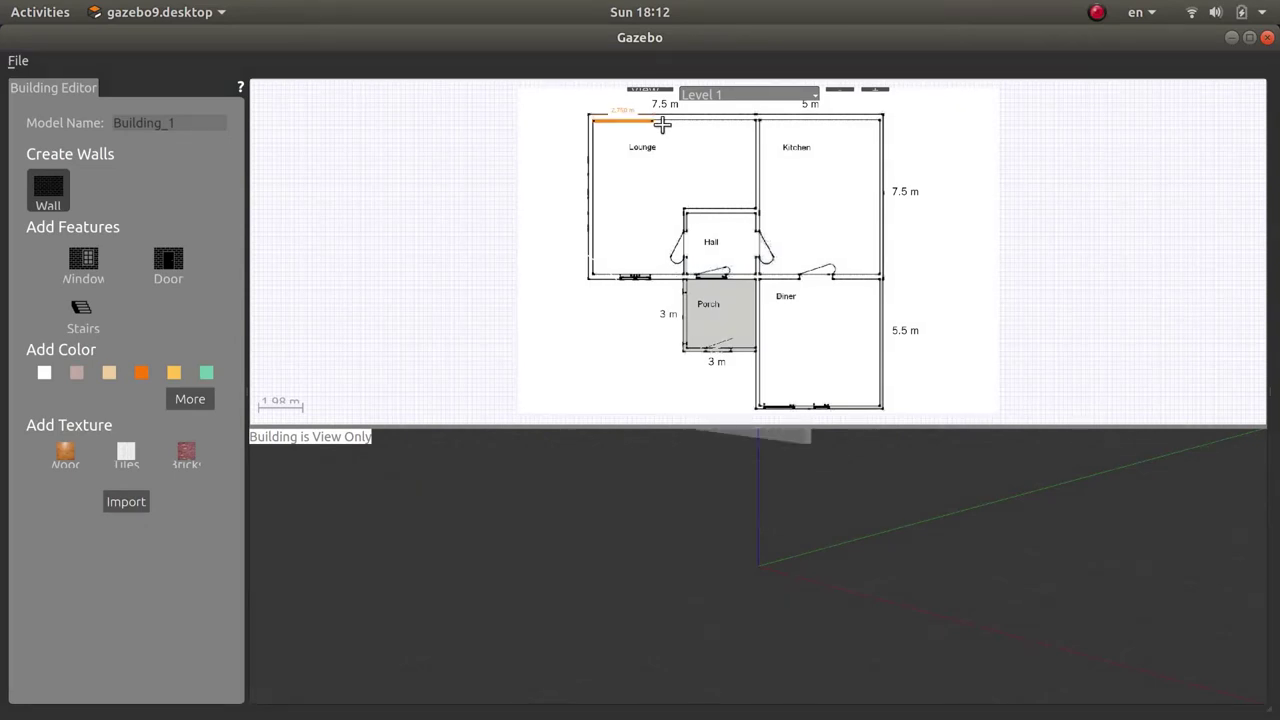
{"action": "left_click", "coordinate": [754, 119]}
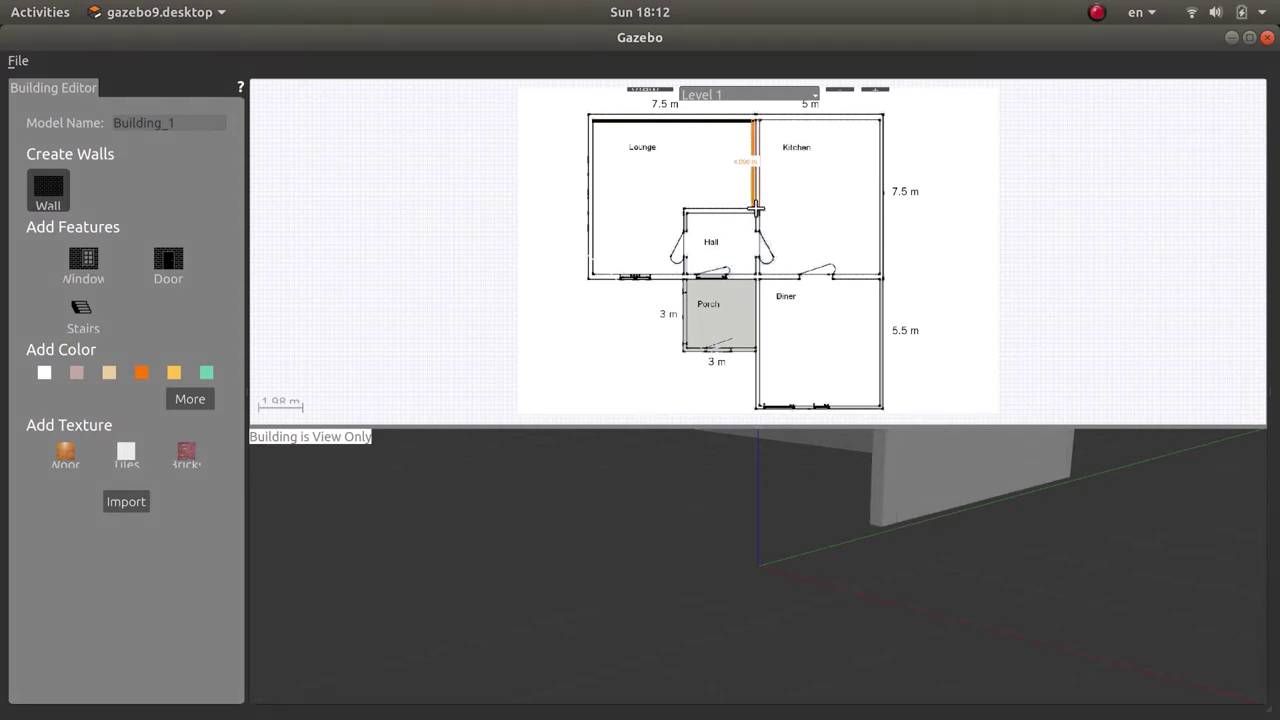
{"action": "left_click", "coordinate": [756, 208]}
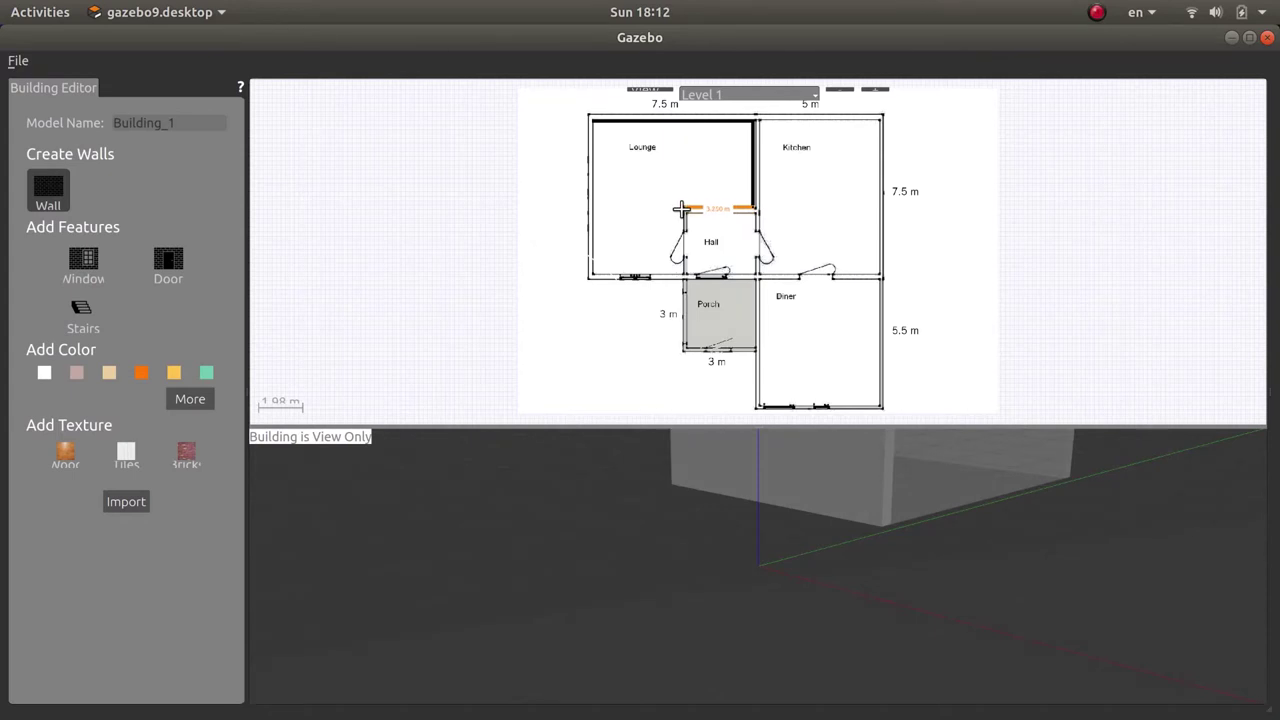
{"action": "left_click", "coordinate": [684, 208]}
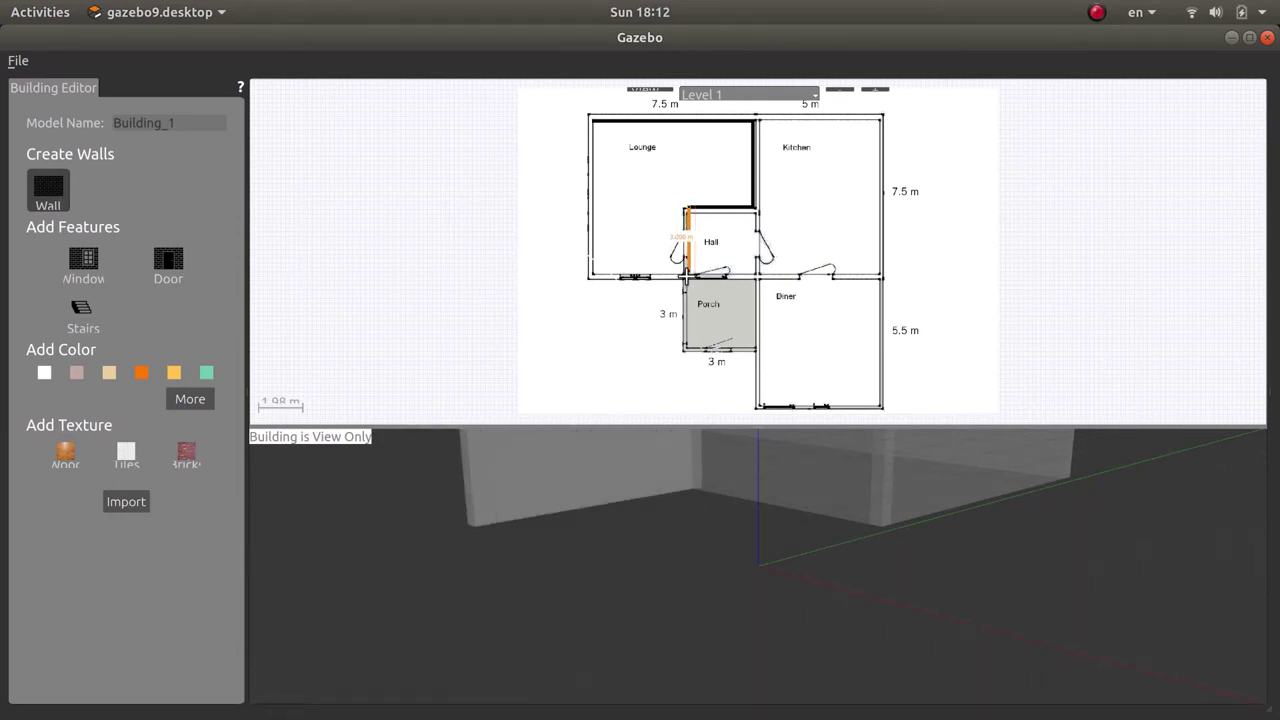
{"action": "left_click", "coordinate": [687, 273]}
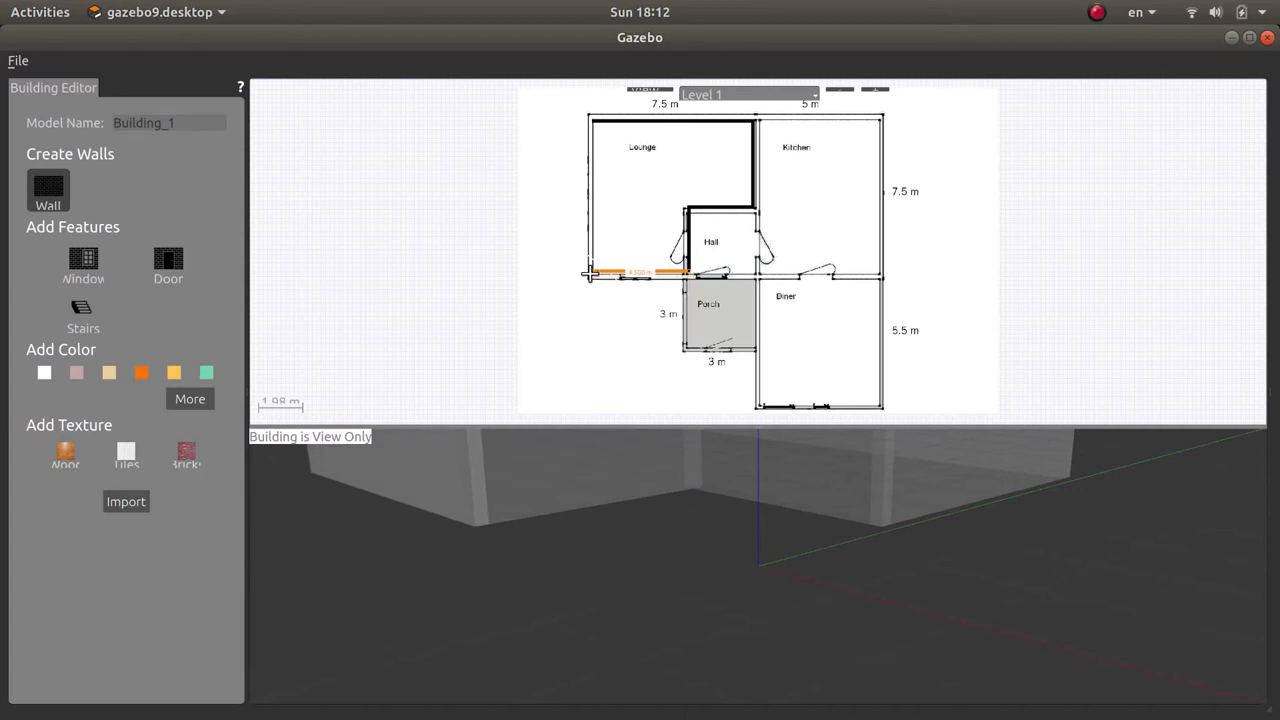
{"action": "left_click", "coordinate": [590, 273]}
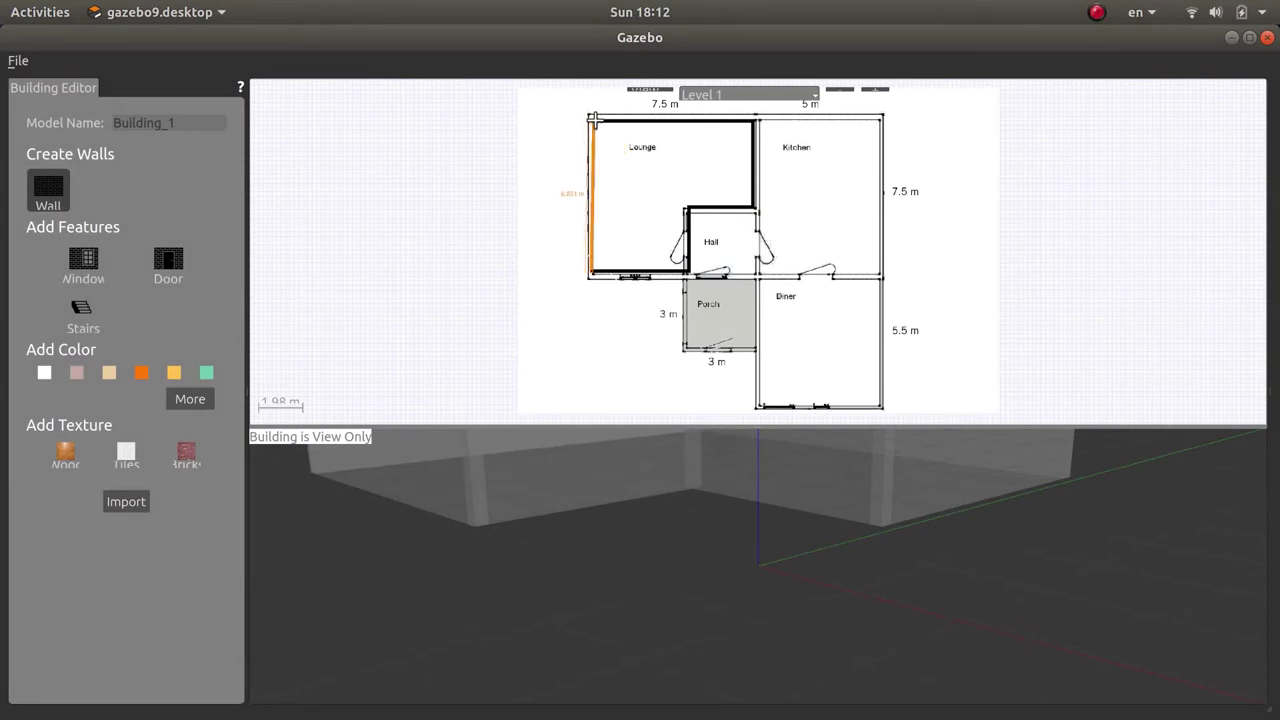
{"action": "left_click", "coordinate": [593, 120]}
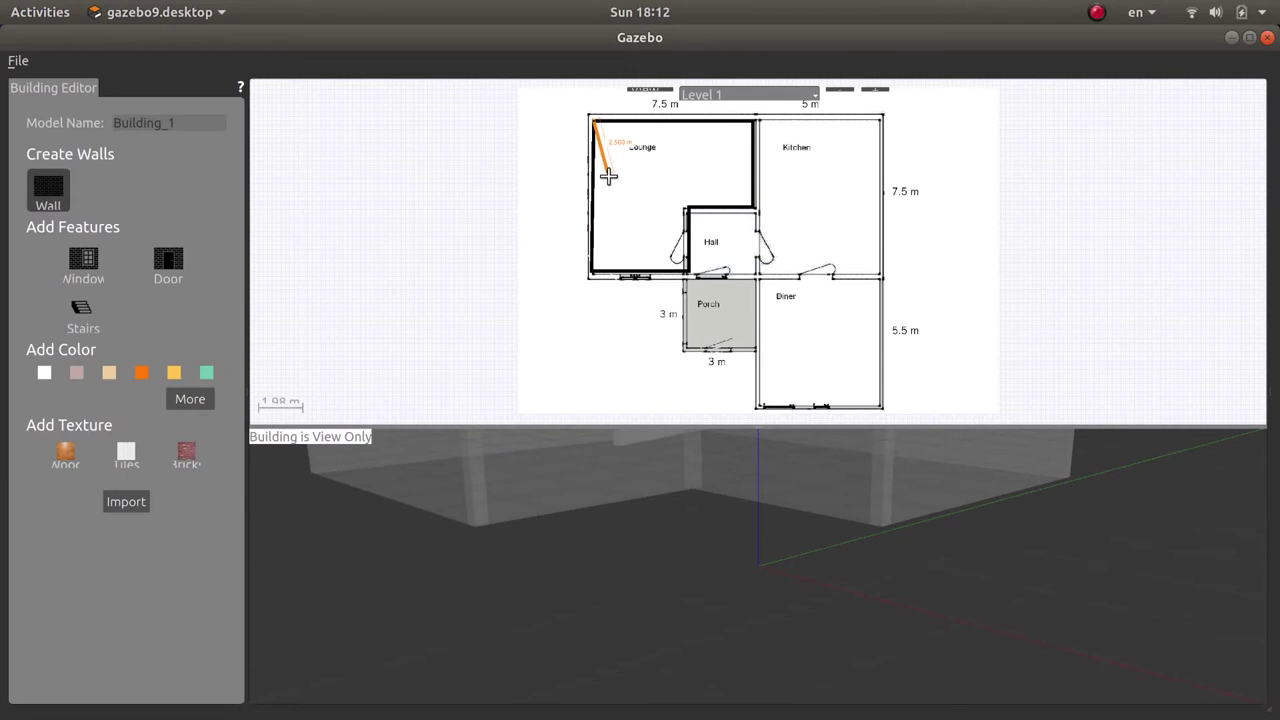
{"action": "right_click", "coordinate": [630, 193]}
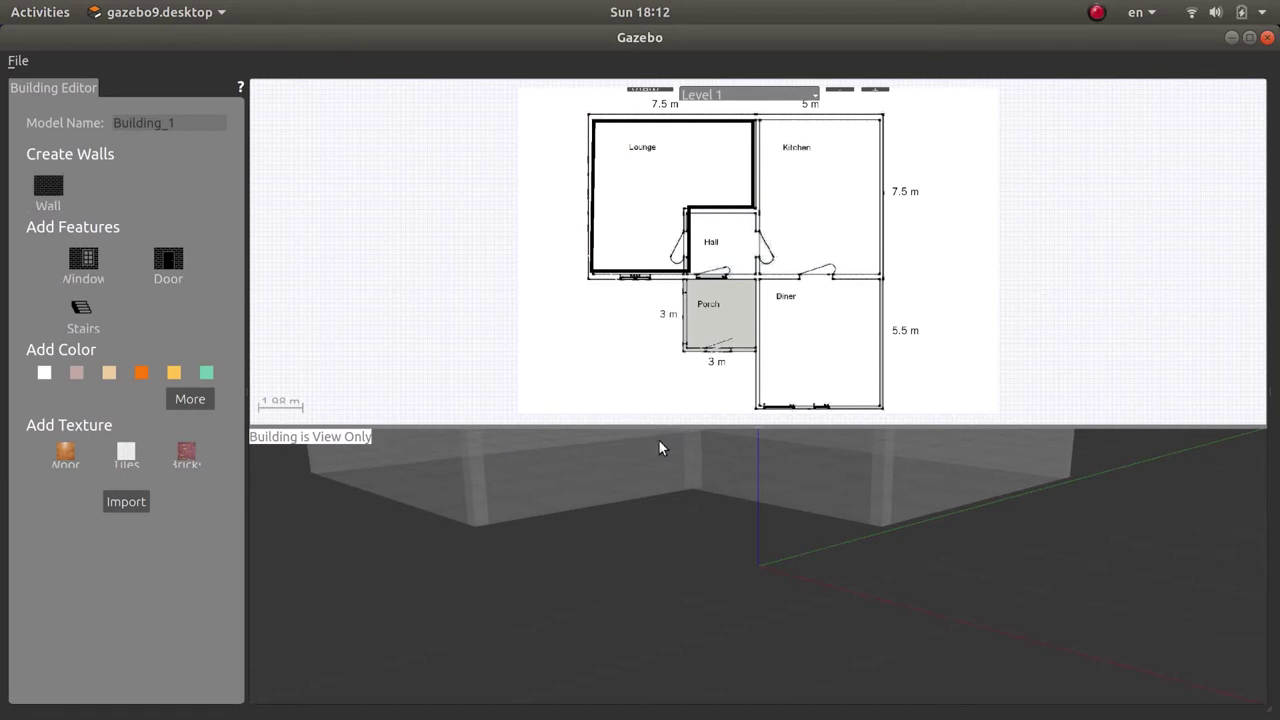
Examine the position, length, height and thickness of the Lounge's top wall in the Wall Inspector, and close it without changes.
{"action": "left_click", "coordinate": [662, 121]}
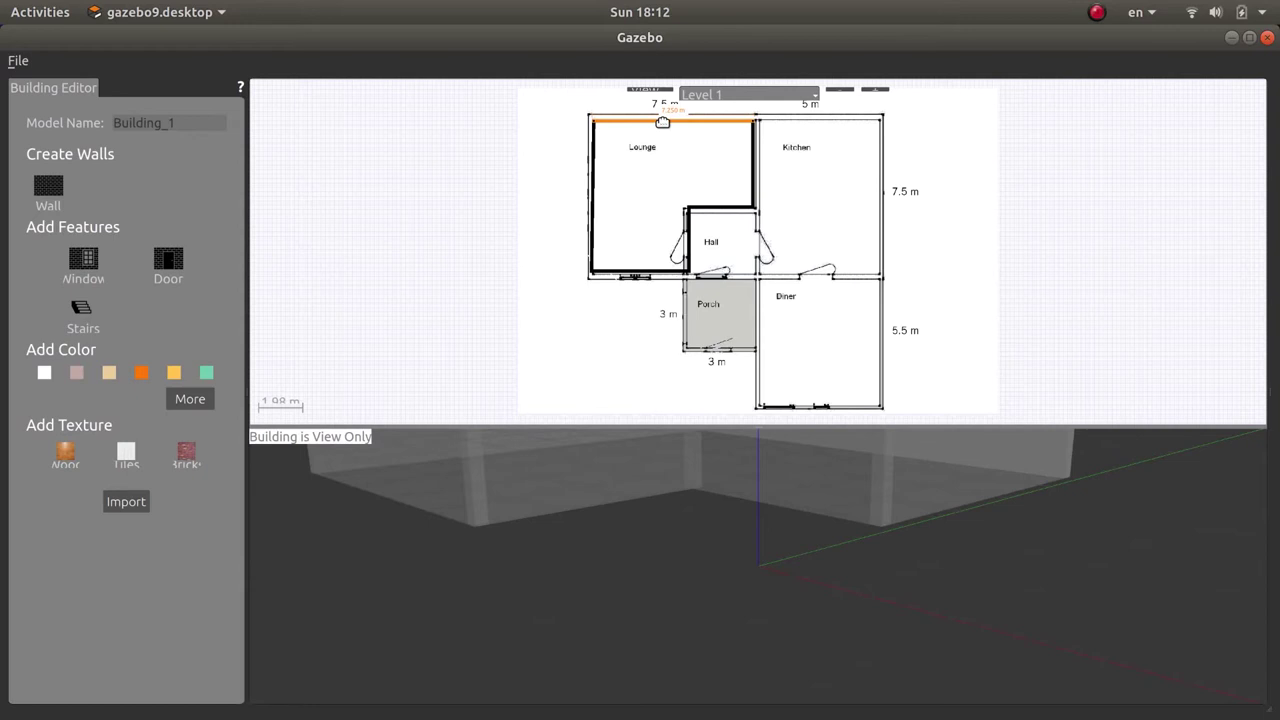
{"action": "right_click", "coordinate": [662, 121]}
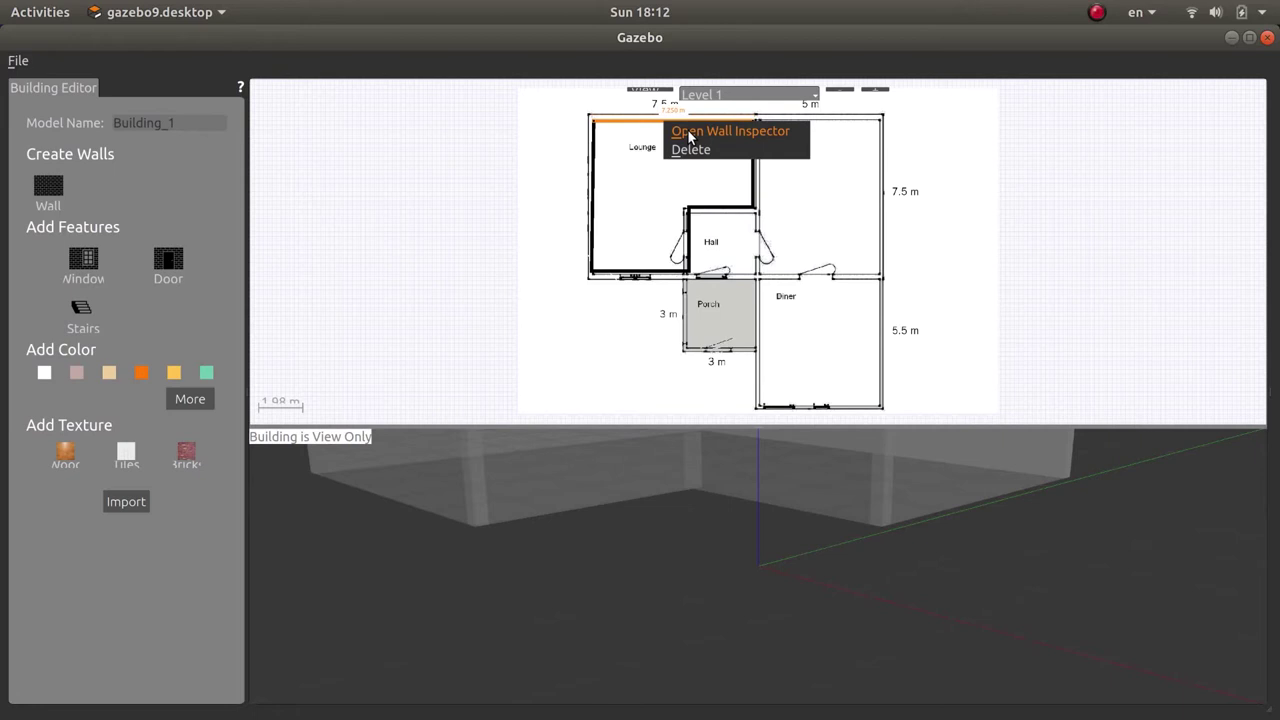
{"action": "left_click", "coordinate": [688, 133]}
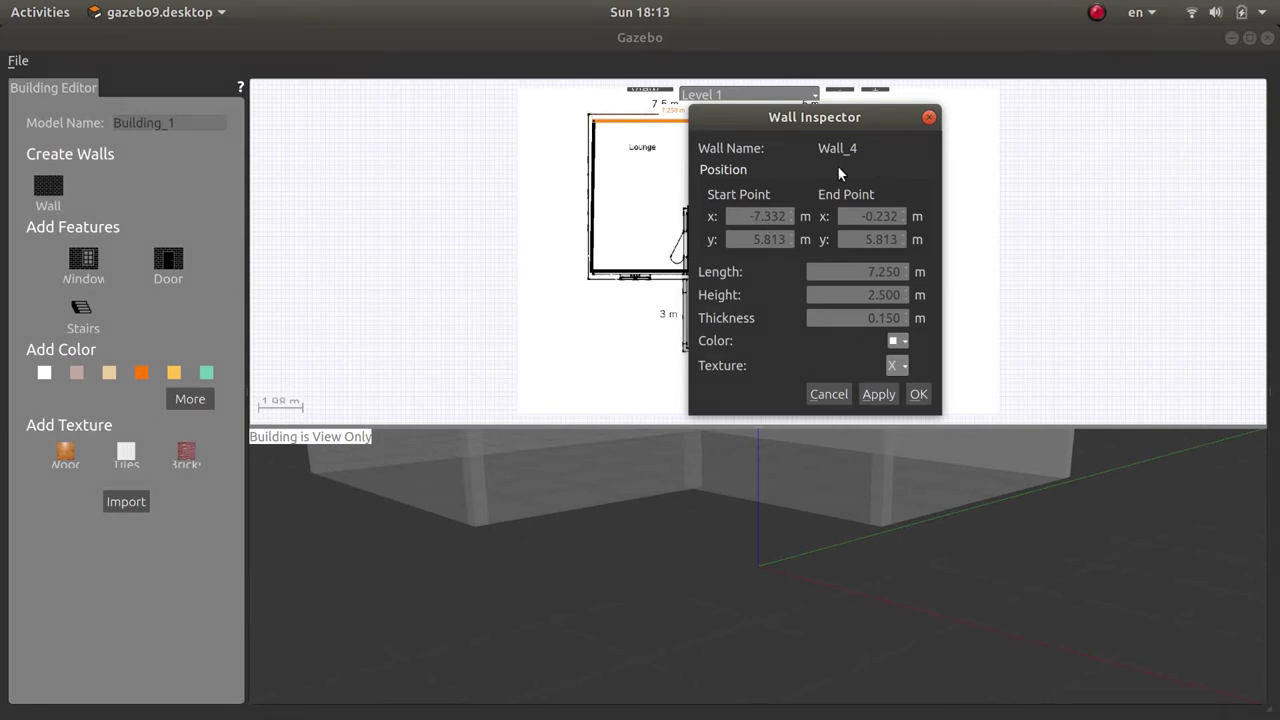
{"action": "left_click", "coordinate": [930, 120]}
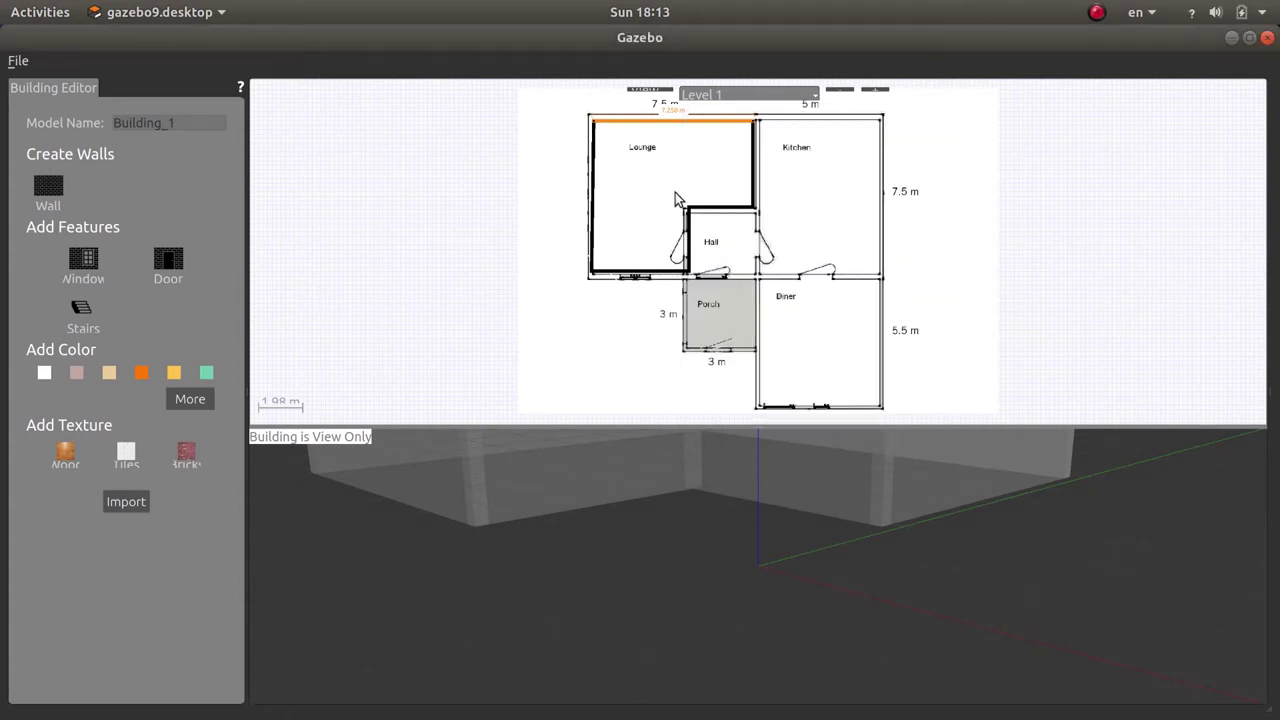
Straighten the Lounge's left wall by setting its end point x to -7.432 m in the Wall Inspector.
{"action": "left_click", "coordinate": [592, 181]}
{"action": "right_click", "coordinate": [592, 181]}
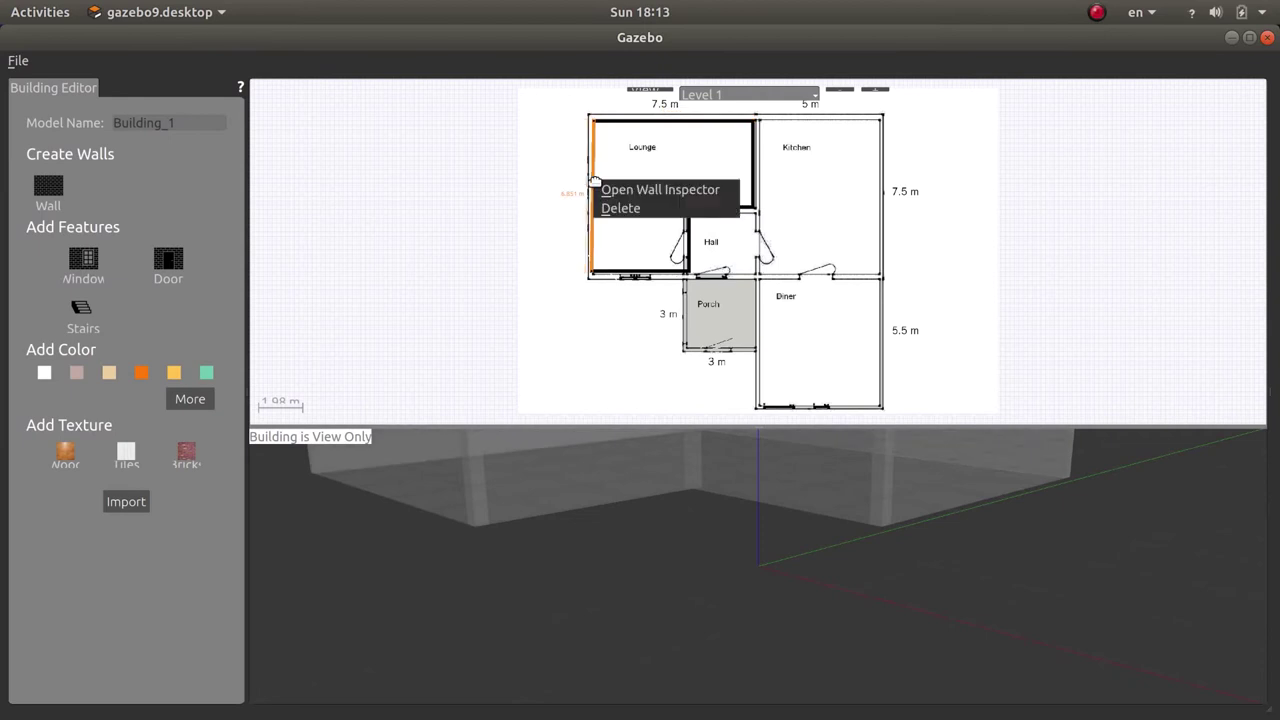
{"action": "left_click", "coordinate": [609, 192]}
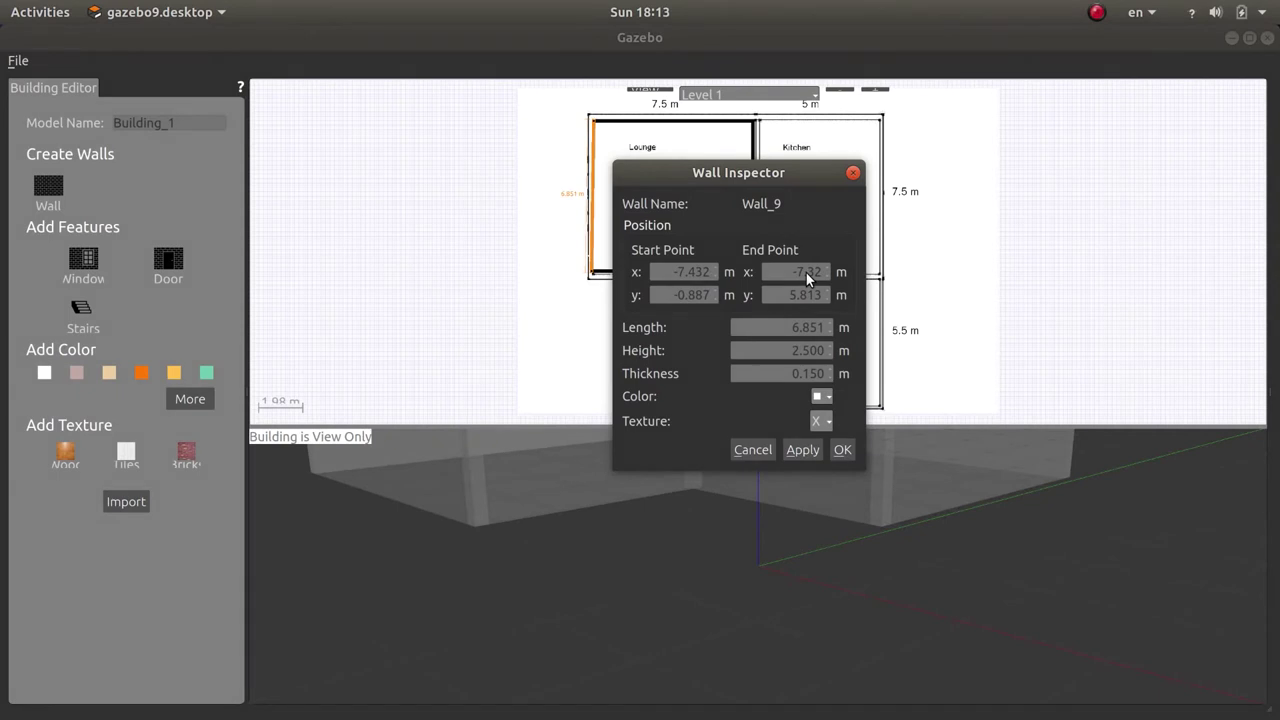
{"action": "left_click", "coordinate": [797, 449]}
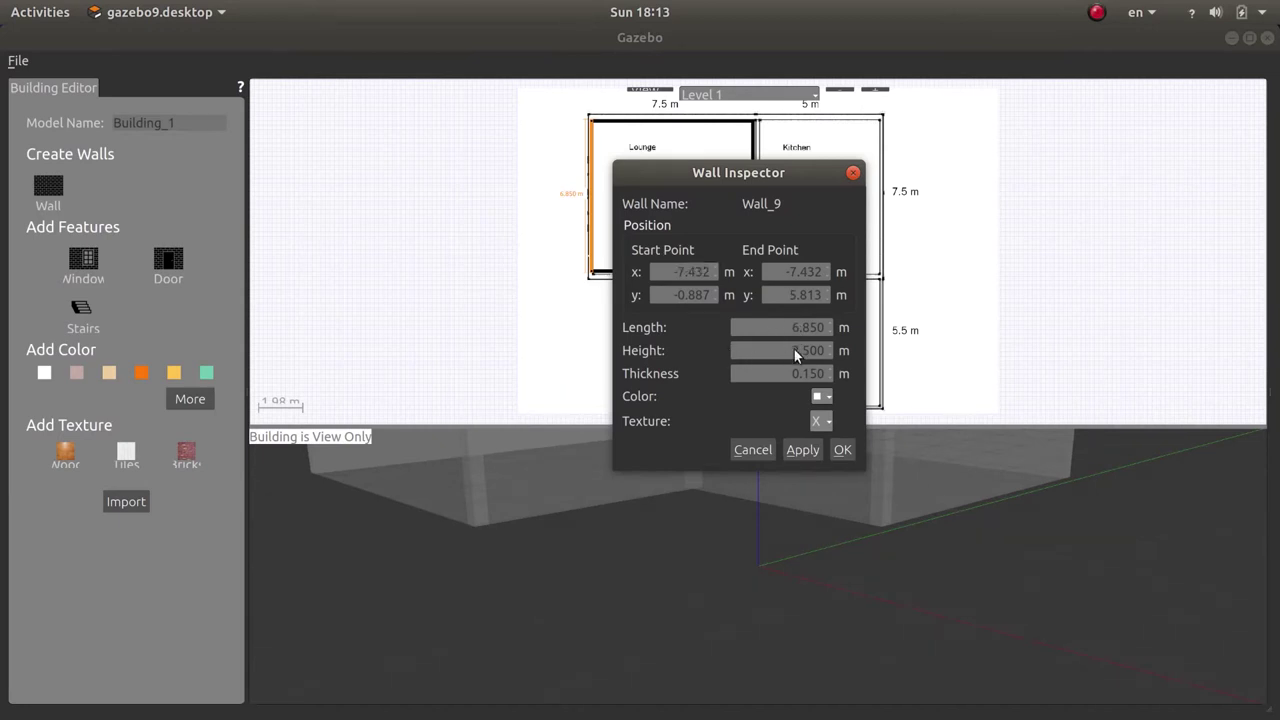
Set the height of the Lounge's left wall to 3.5 m and apply it.
{"action": "scroll", "coordinate": [557, 503], "scroll_direction": "down", "scroll_amount": 4}
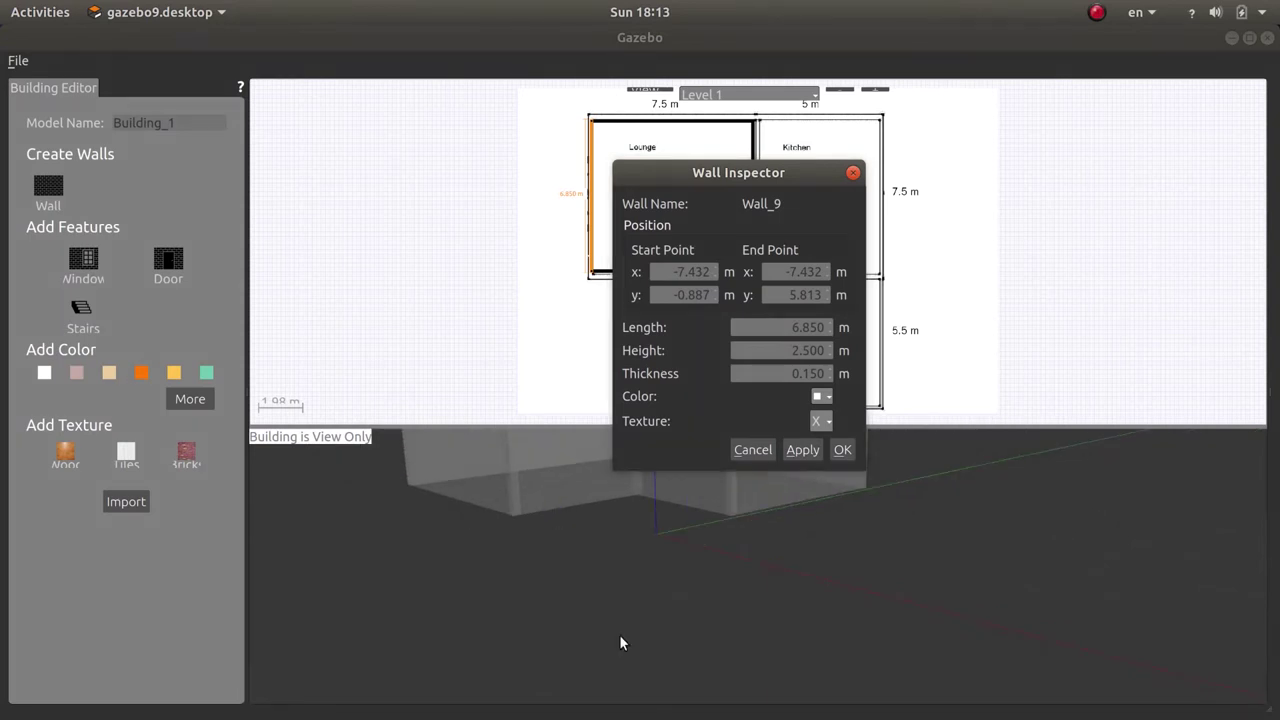
{"action": "scroll", "coordinate": [620, 640], "scroll_direction": "up", "scroll_amount": 4}
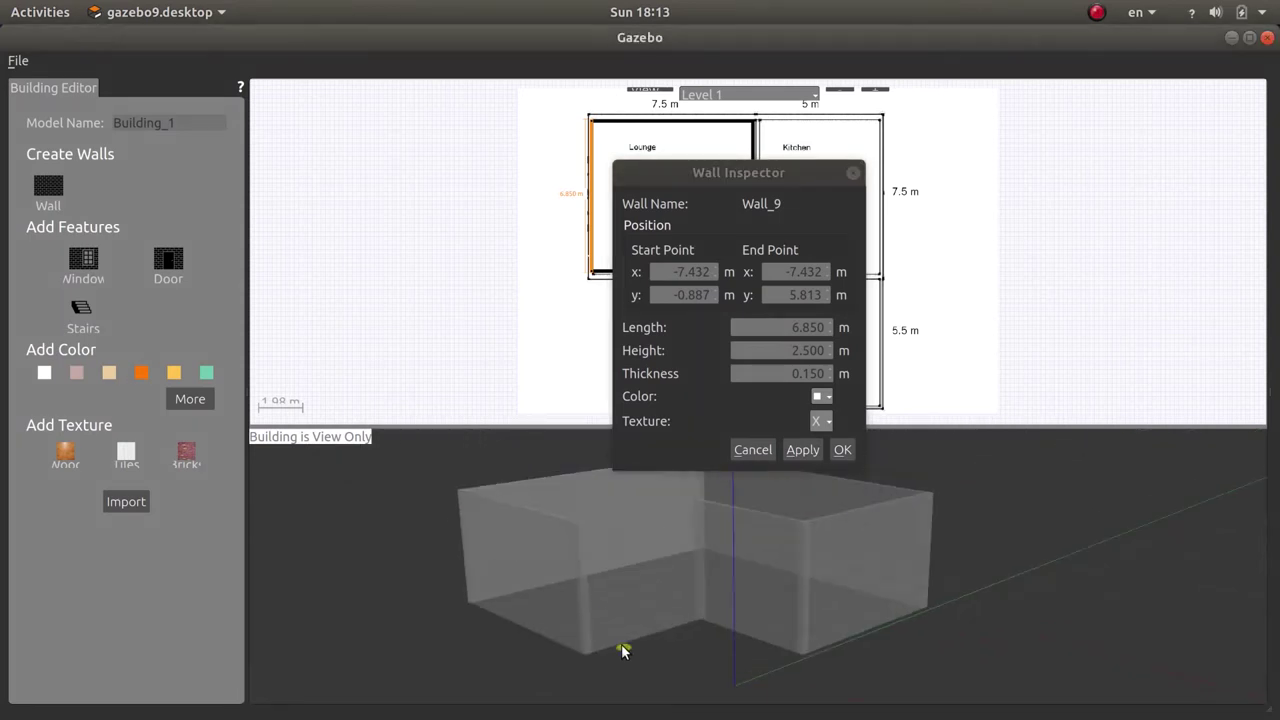
{"action": "left_click", "coordinate": [802, 348]}
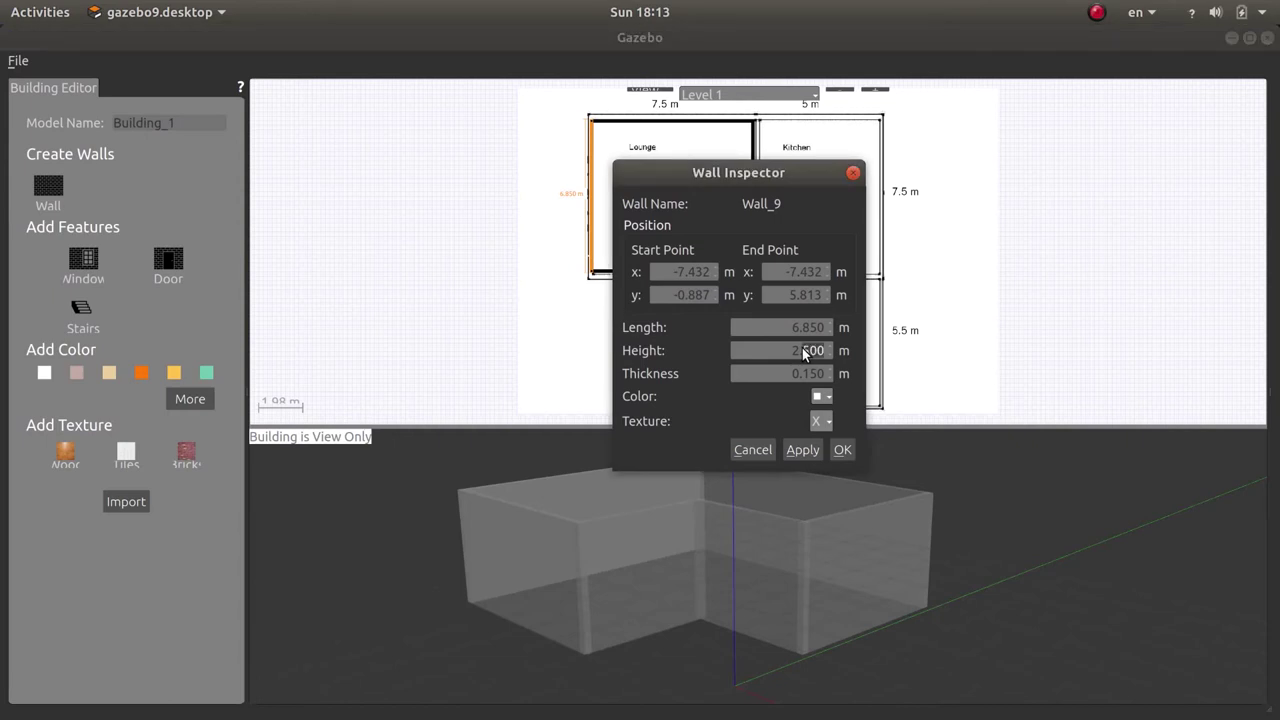
{"action": "type", "text": ".5"}
{"action": "left_click", "coordinate": [802, 449]}
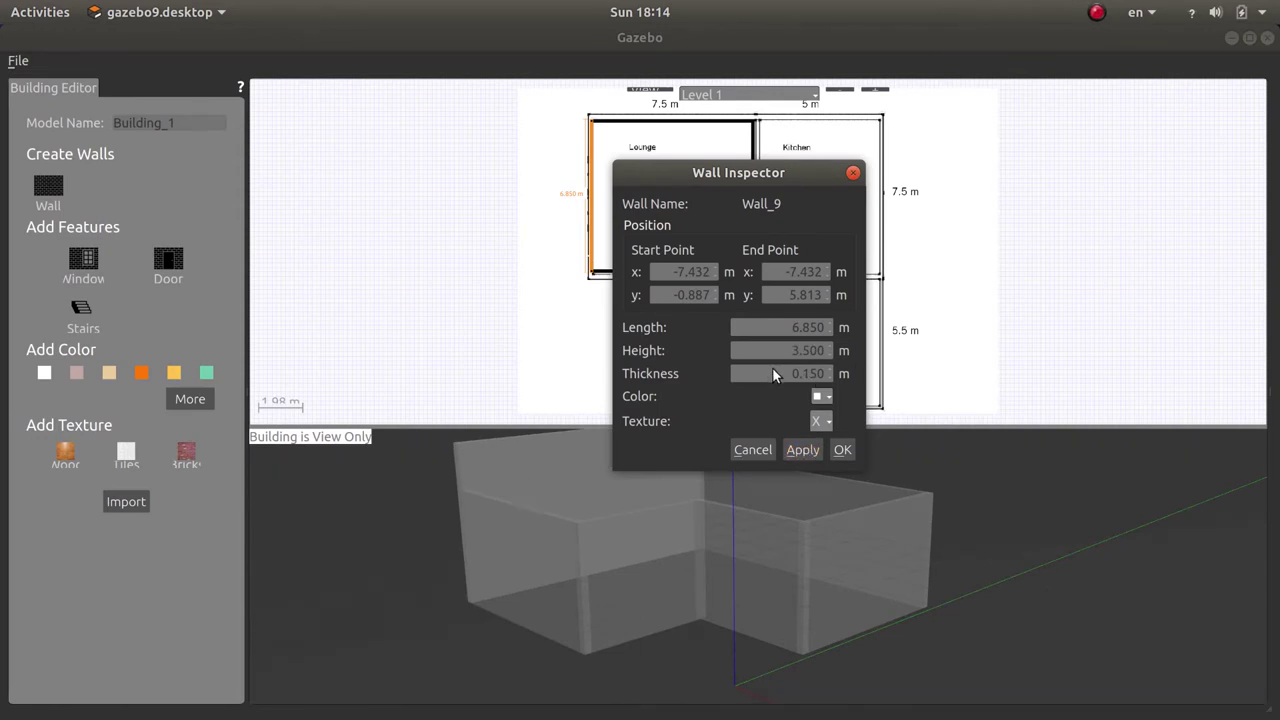
Give the Lounge's left wall the orange color and the wood texture, and accept the wall settings.
{"action": "left_click", "coordinate": [820, 397]}
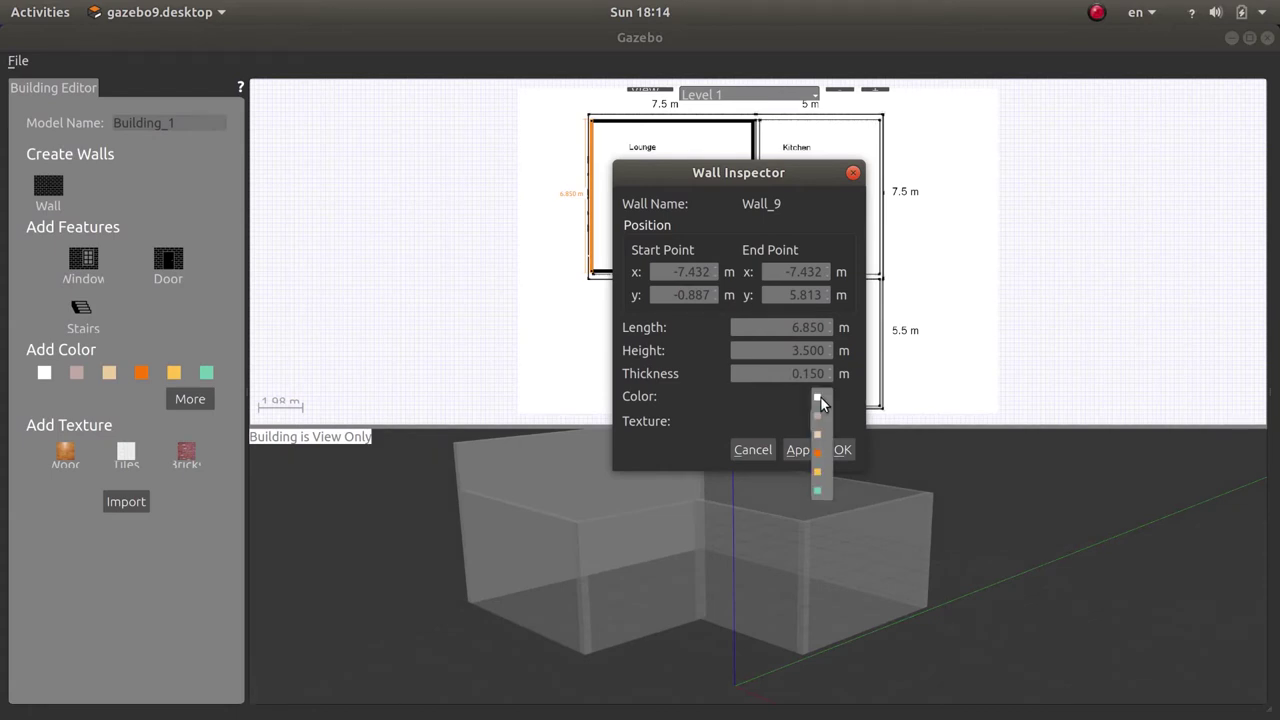
{"action": "left_click", "coordinate": [817, 452]}
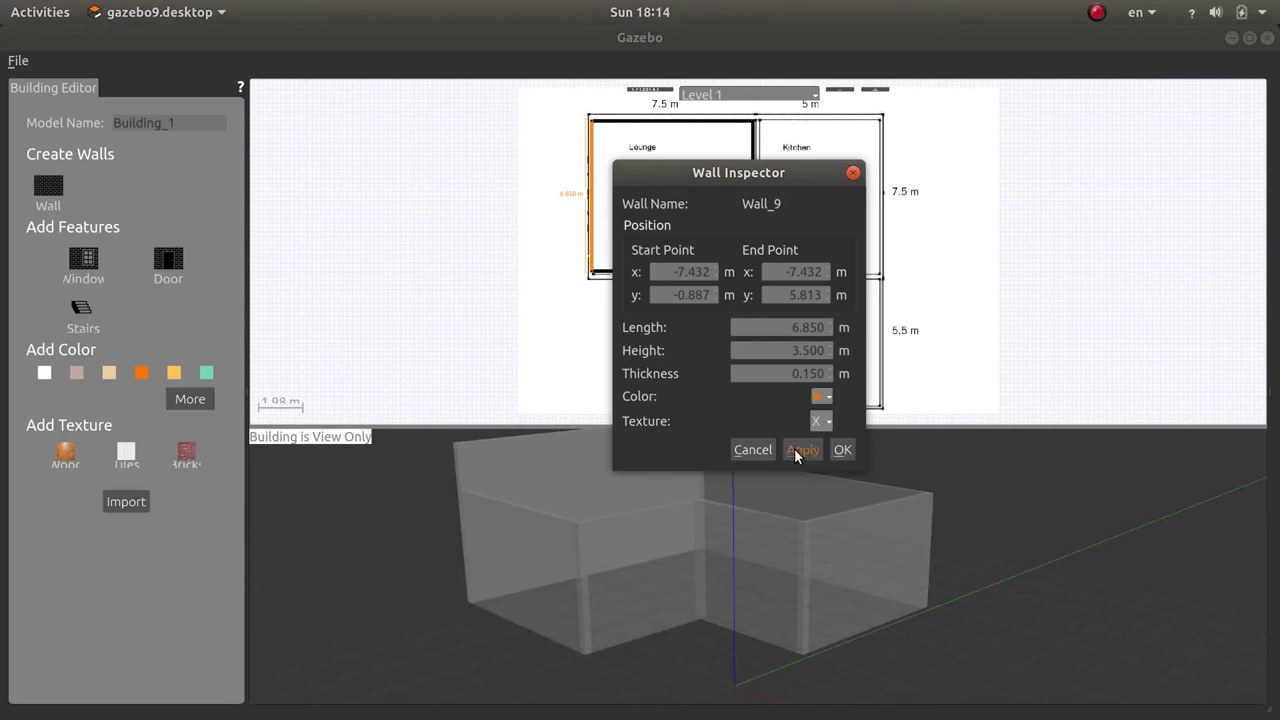
{"action": "left_click", "coordinate": [795, 450]}
{"action": "left_click", "coordinate": [819, 420]}
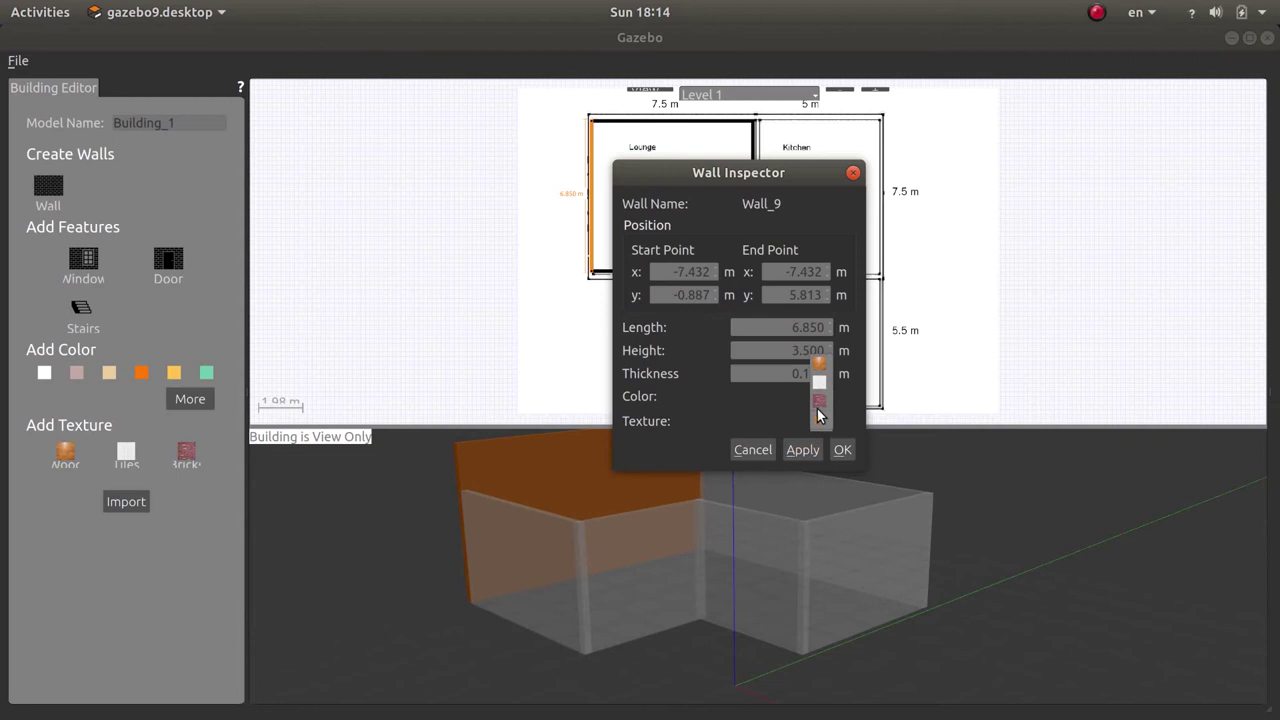
{"action": "left_click", "coordinate": [819, 366]}
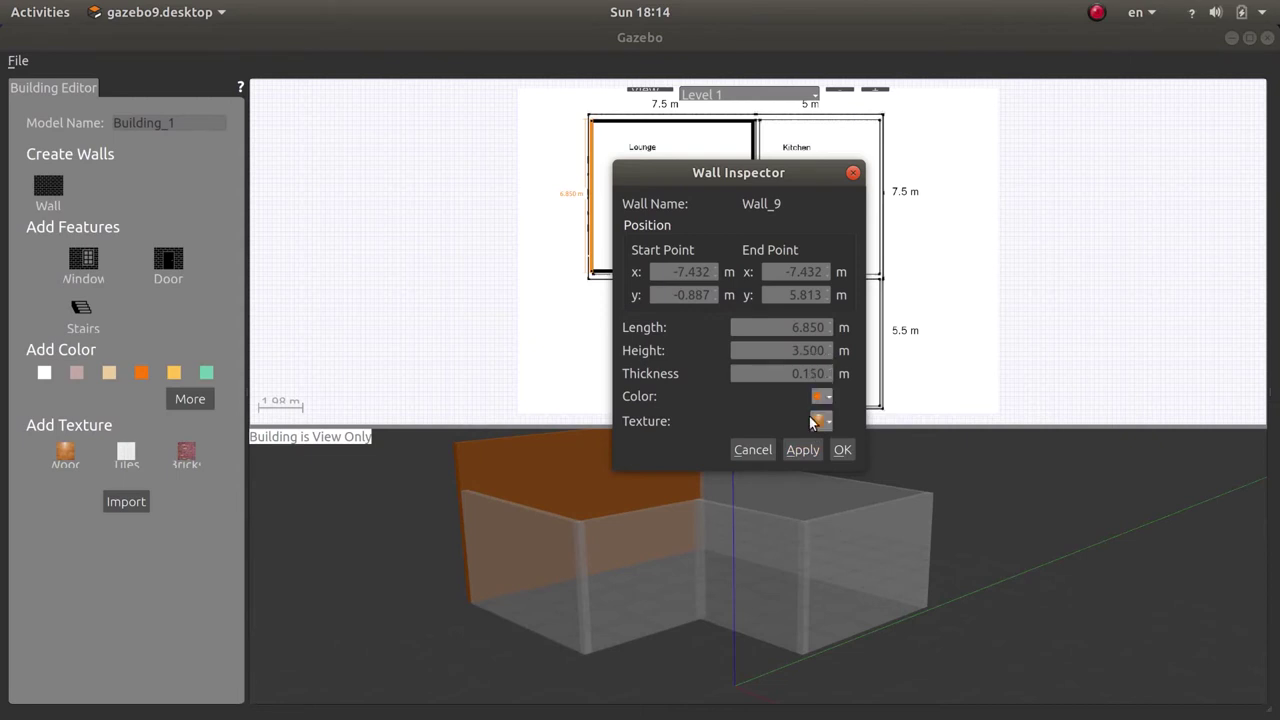
{"action": "left_click", "coordinate": [805, 449]}
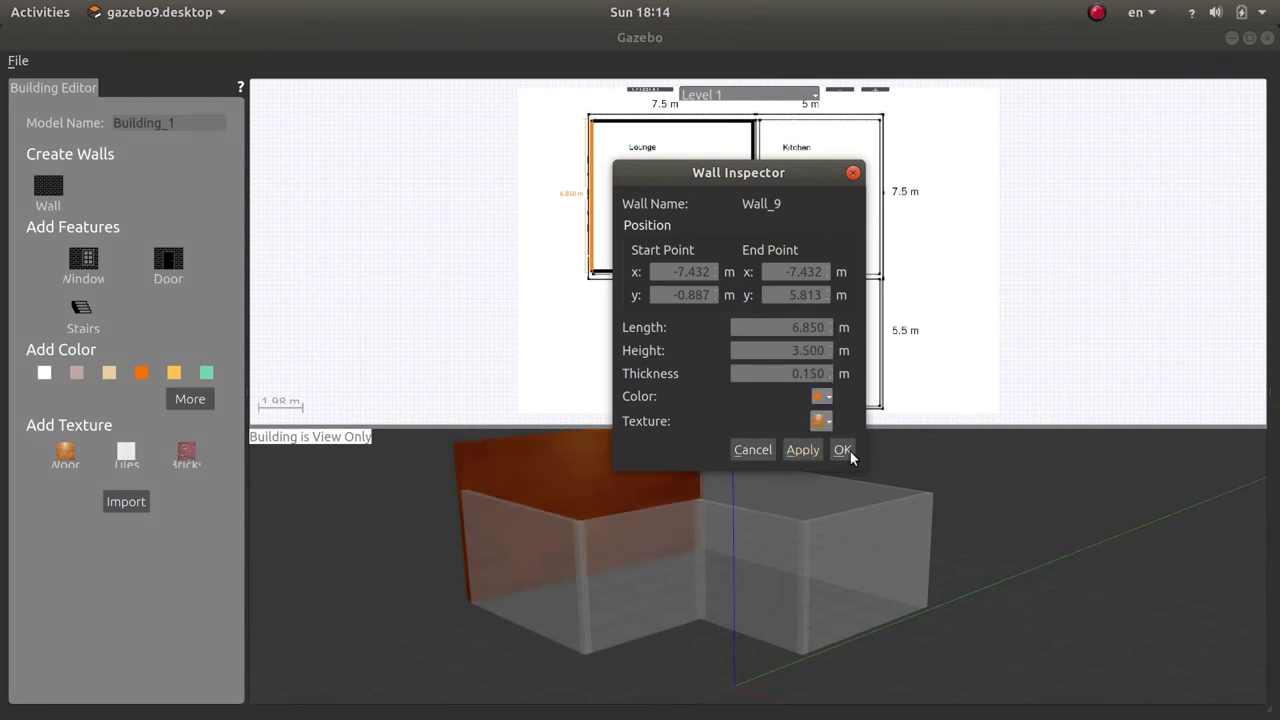
{"action": "left_click", "coordinate": [842, 450]}
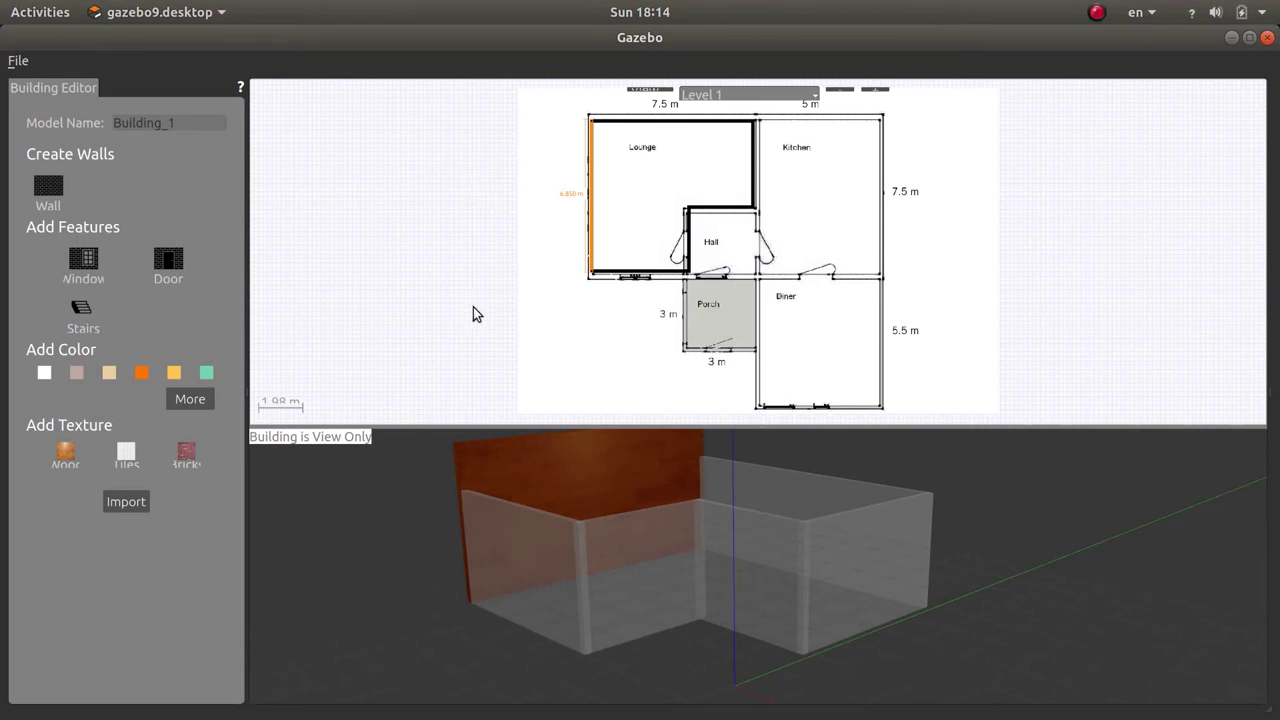
Place a window in the Lounge's bottom wall, about 1.46 m from its left end, near the window drawn on the floorplan.
{"action": "left_click", "coordinate": [83, 265]}
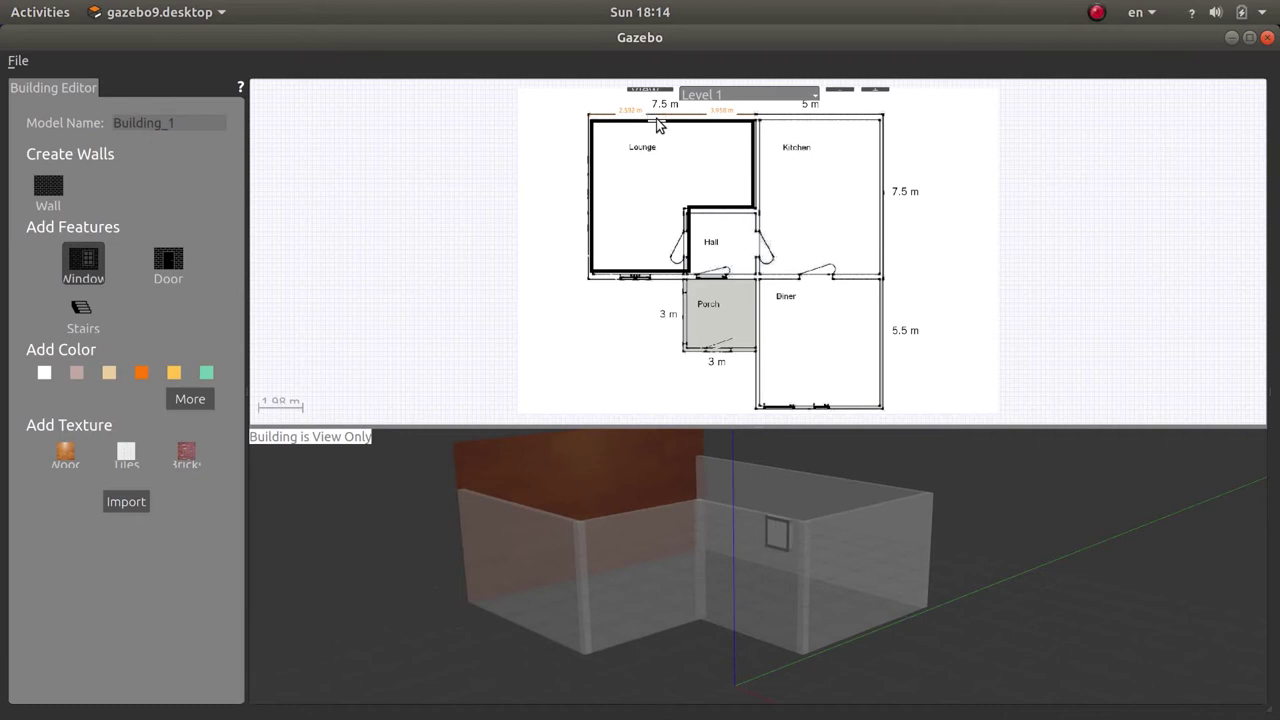
{"action": "scroll", "coordinate": [656, 118], "scroll_direction": "up", "scroll_amount": 2}
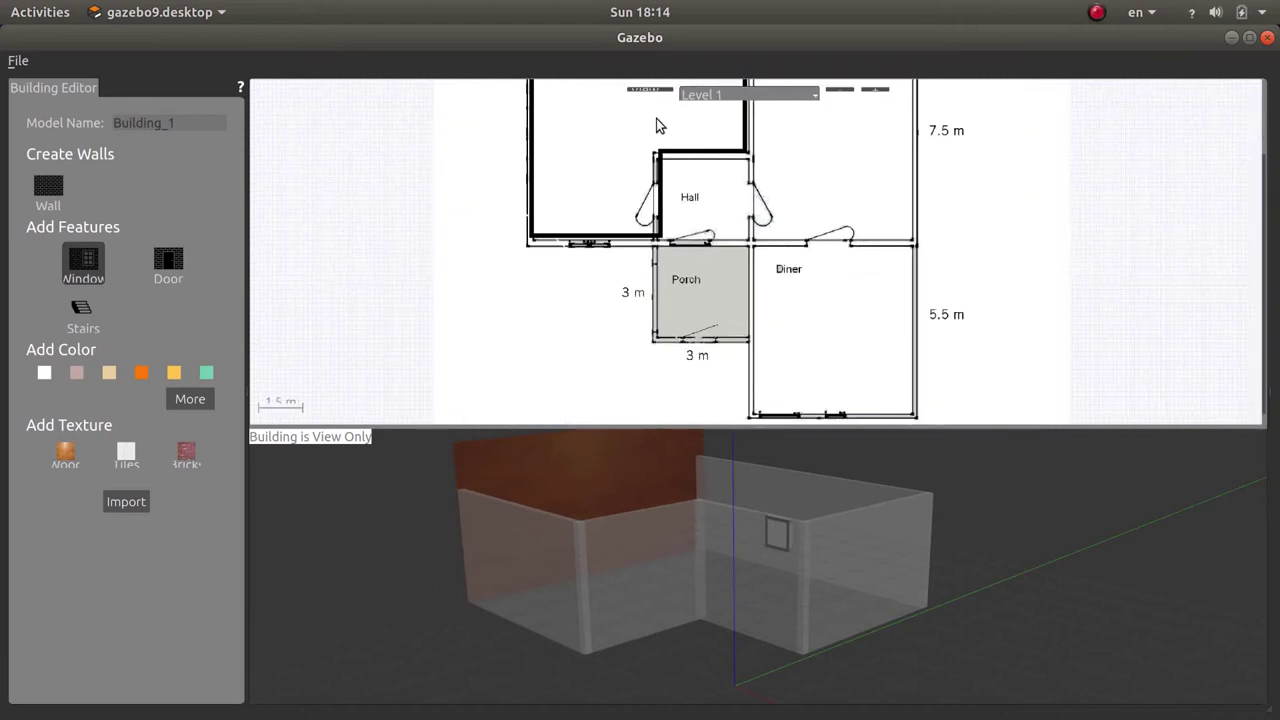
{"action": "left_click", "coordinate": [587, 249]}
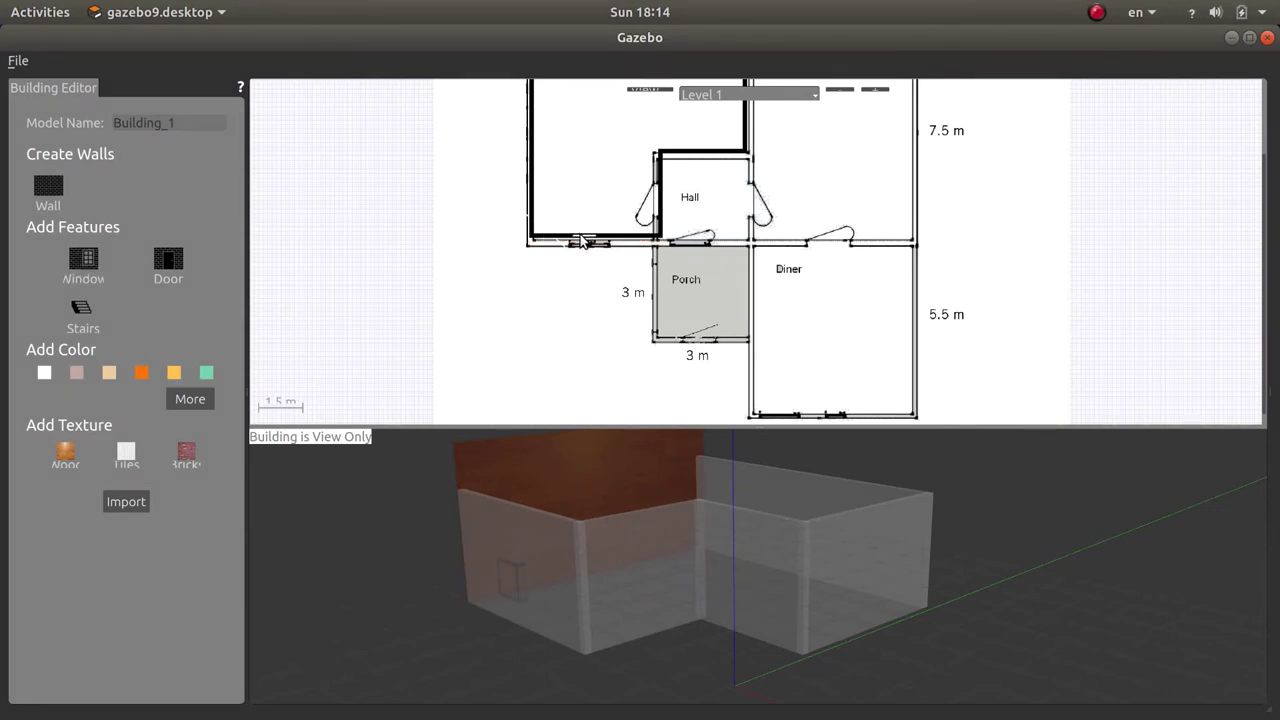
Examine the position, elevation and size of the Lounge window in the Window Inspector, and close it without changes.
{"action": "left_click", "coordinate": [581, 238]}
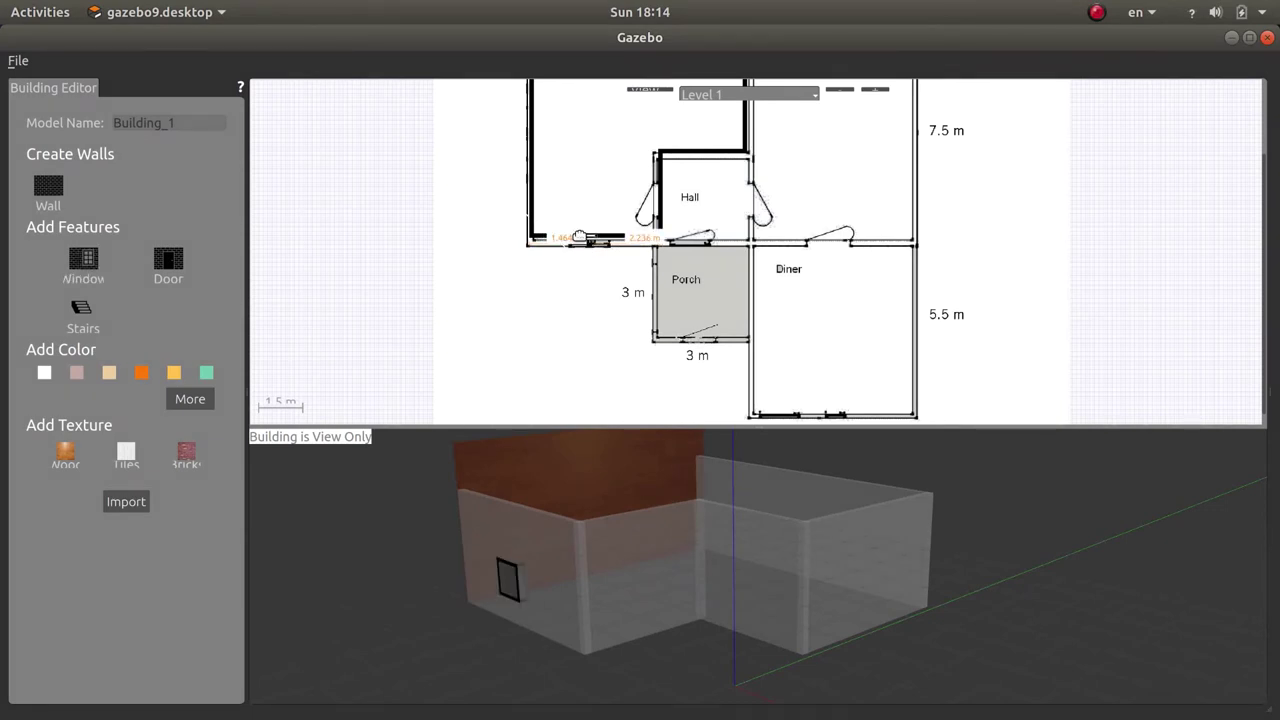
{"action": "right_click", "coordinate": [582, 238]}
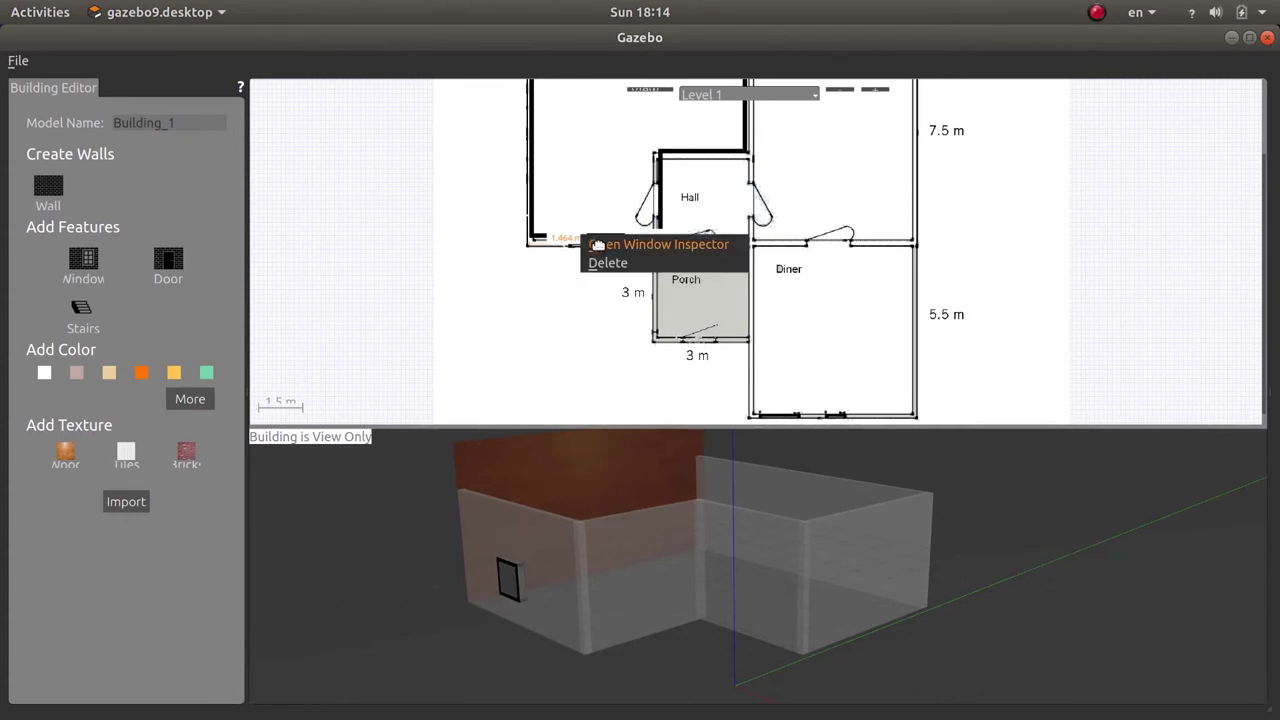
{"action": "left_click", "coordinate": [604, 246]}
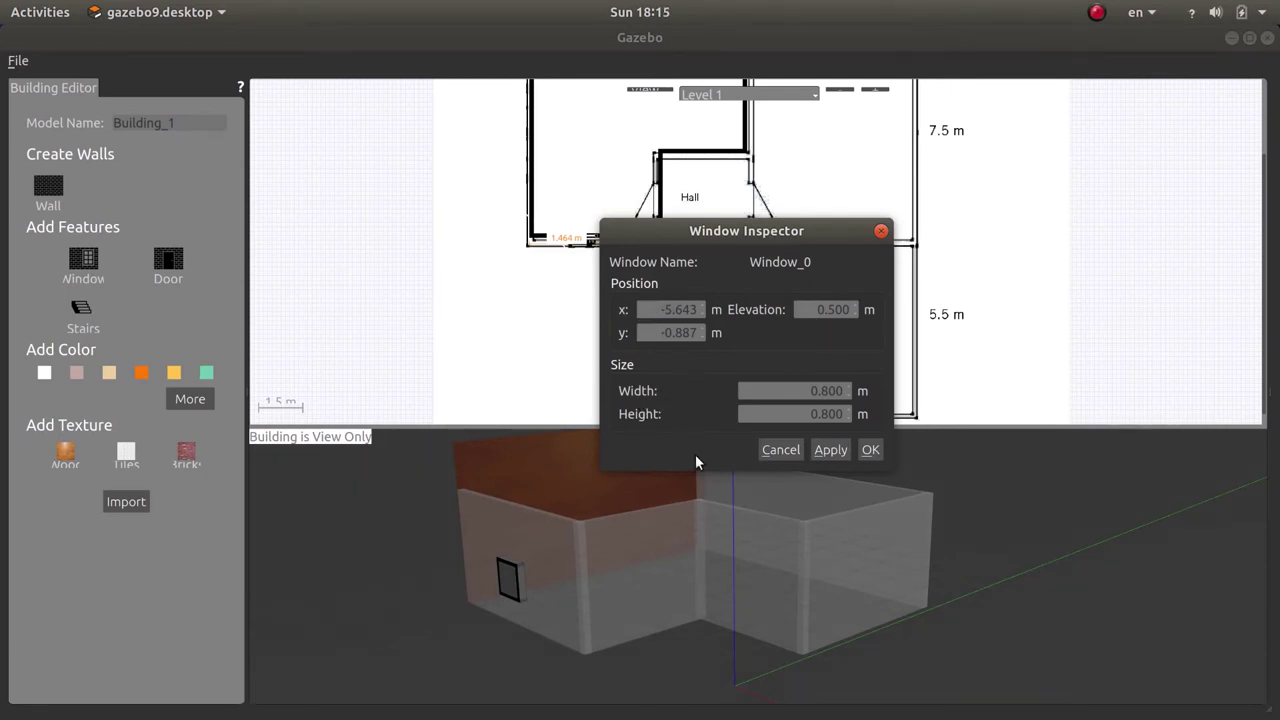
{"action": "left_click", "coordinate": [870, 451]}
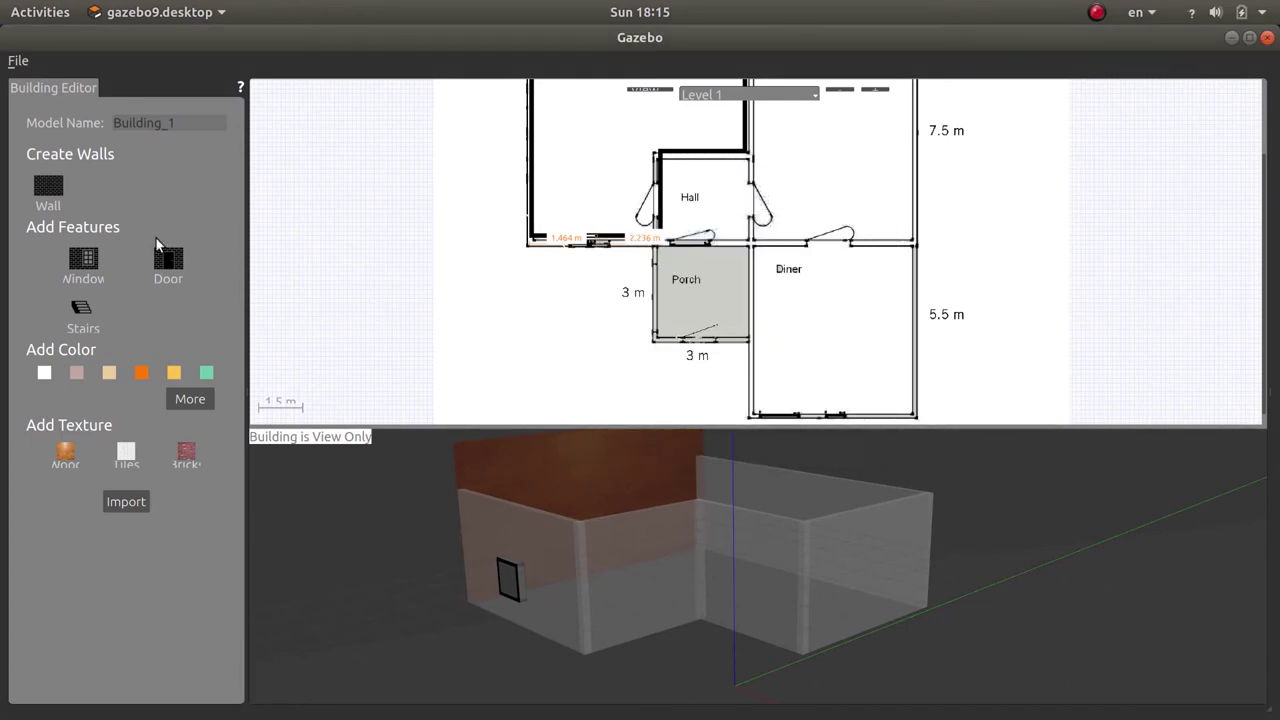
Place a door in the horizontal wall between the Lounge and the Hall, about 0.7 m from its left end.
{"action": "left_click", "coordinate": [167, 262]}
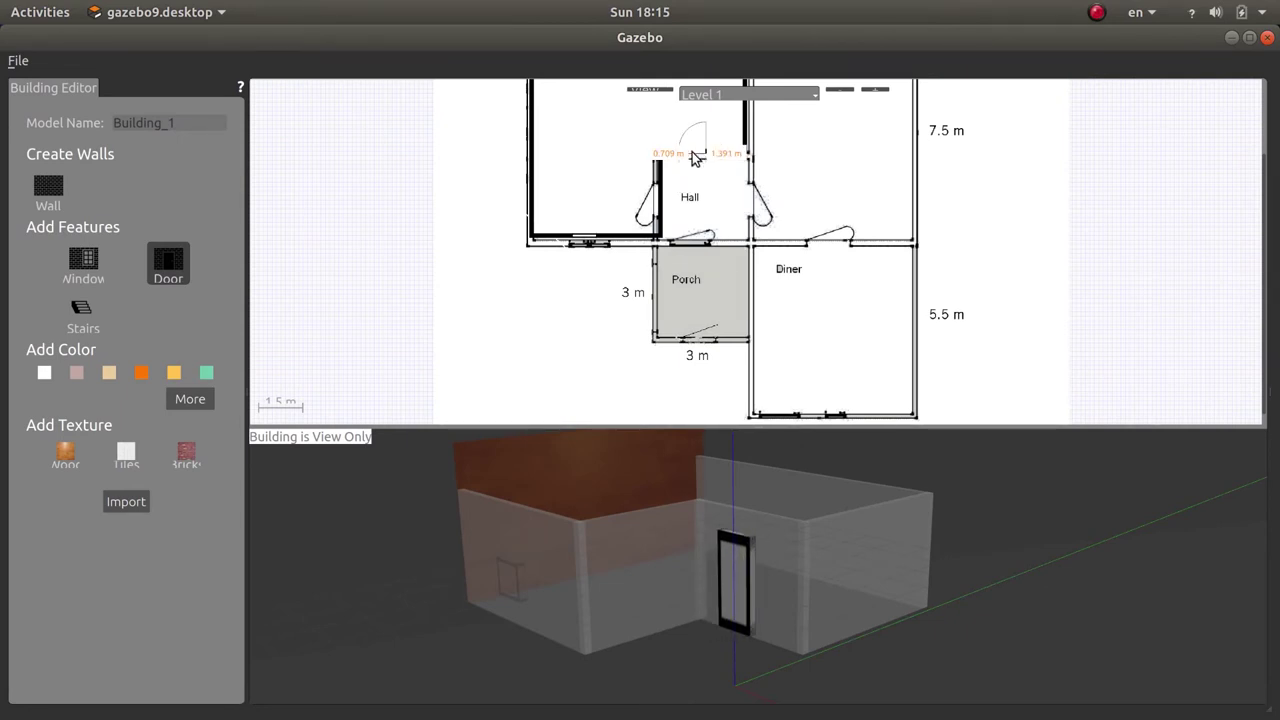
{"action": "left_click", "coordinate": [697, 158]}
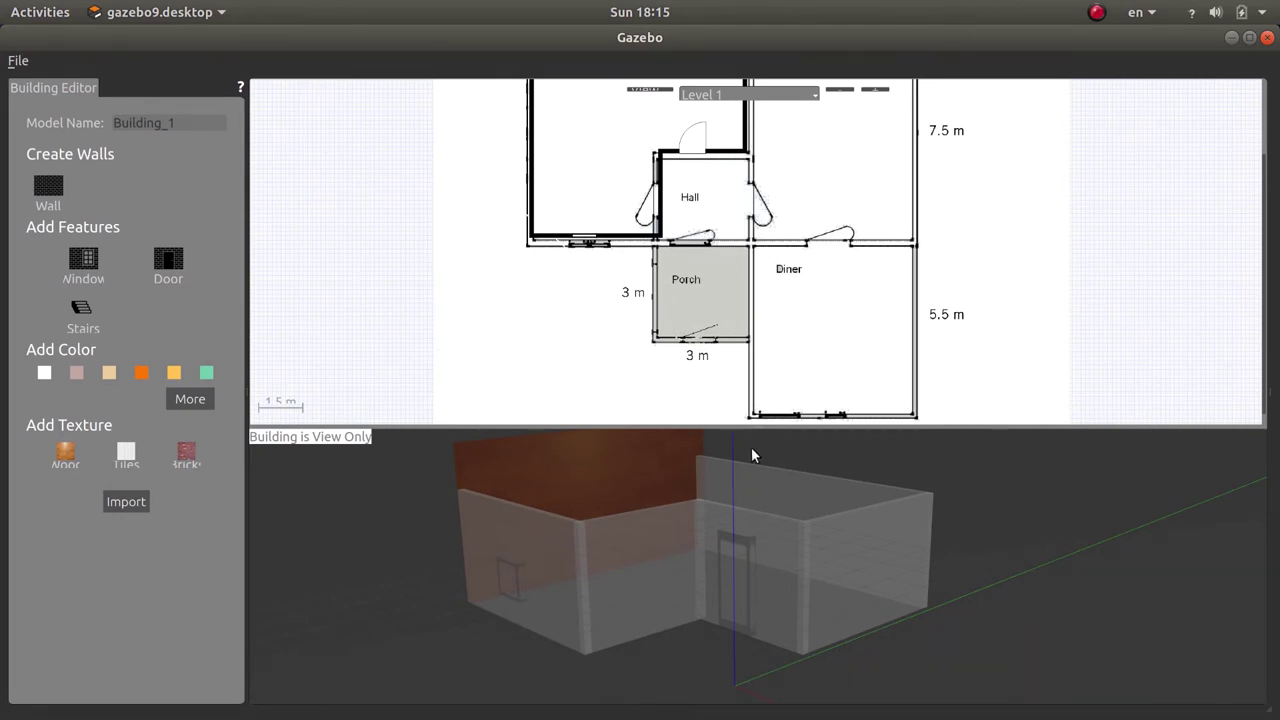
Place a staircase inside the Lounge, parallel to its left wall.
{"action": "left_click", "coordinate": [86, 316]}
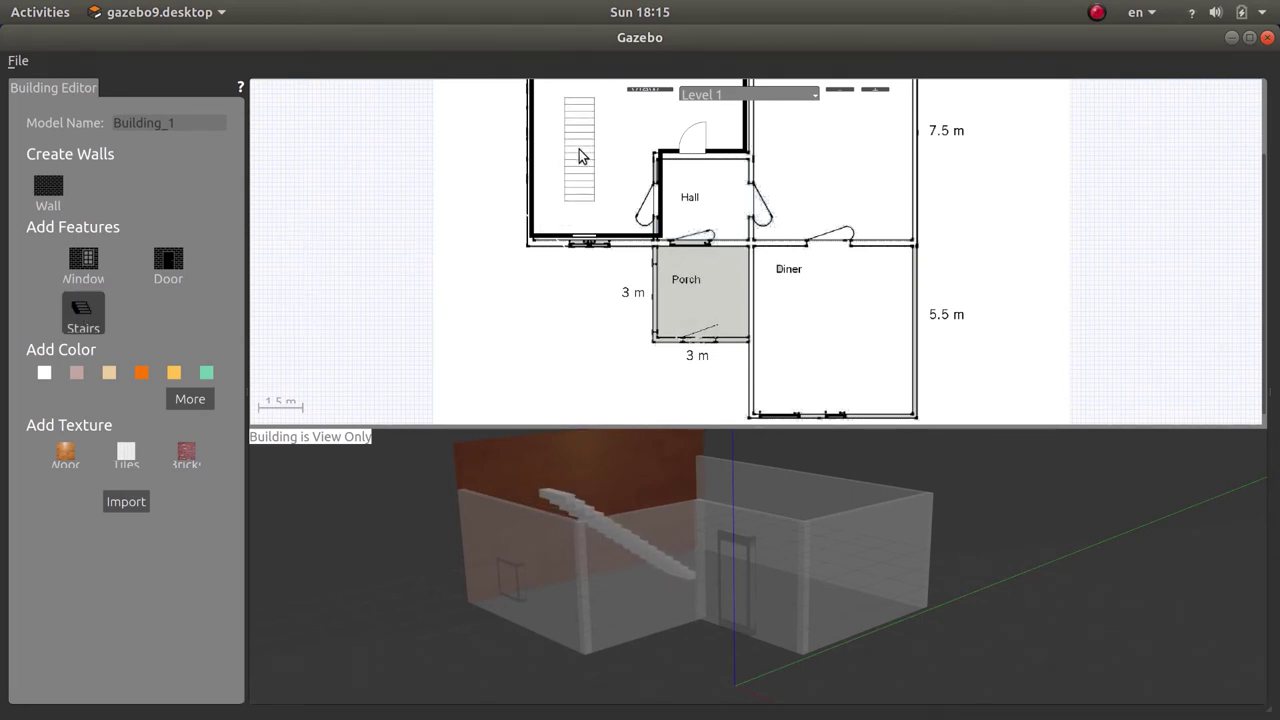
{"action": "left_click", "coordinate": [581, 155]}
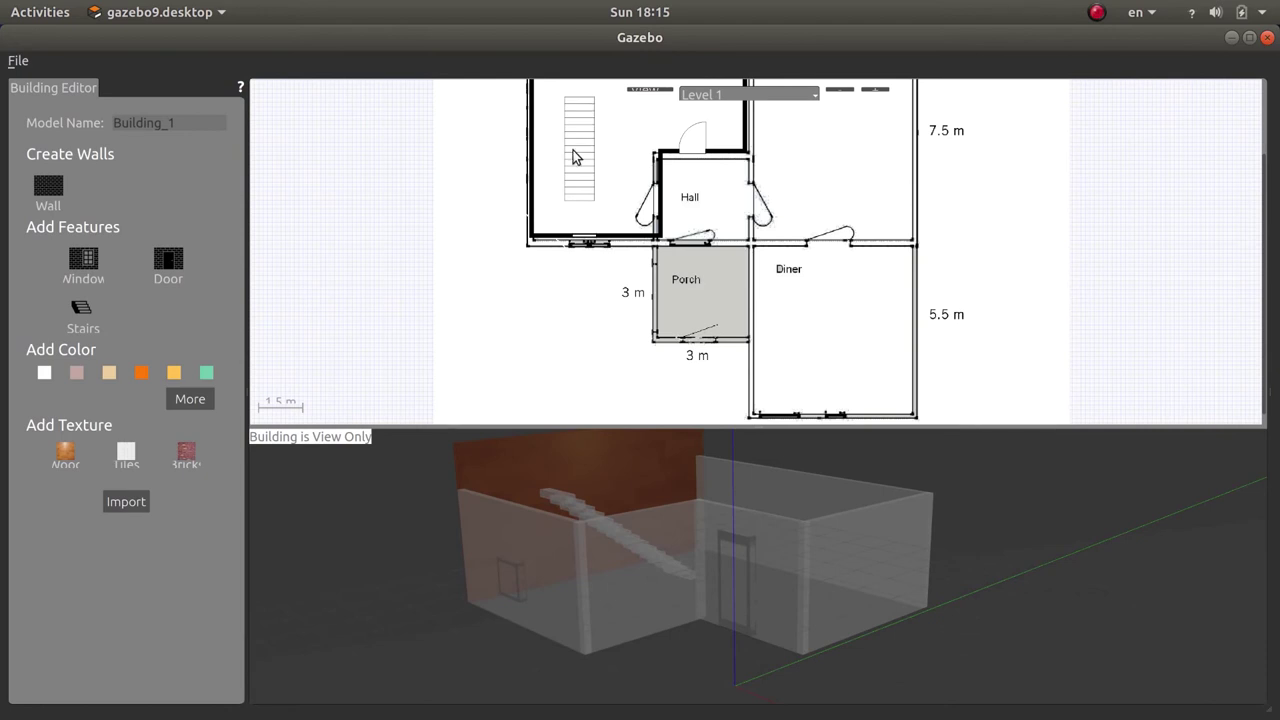
{"action": "scroll", "coordinate": [567, 155], "scroll_direction": "down", "scroll_amount": 3}
{"action": "scroll", "coordinate": [680, 190], "scroll_direction": "up", "scroll_amount": 2}
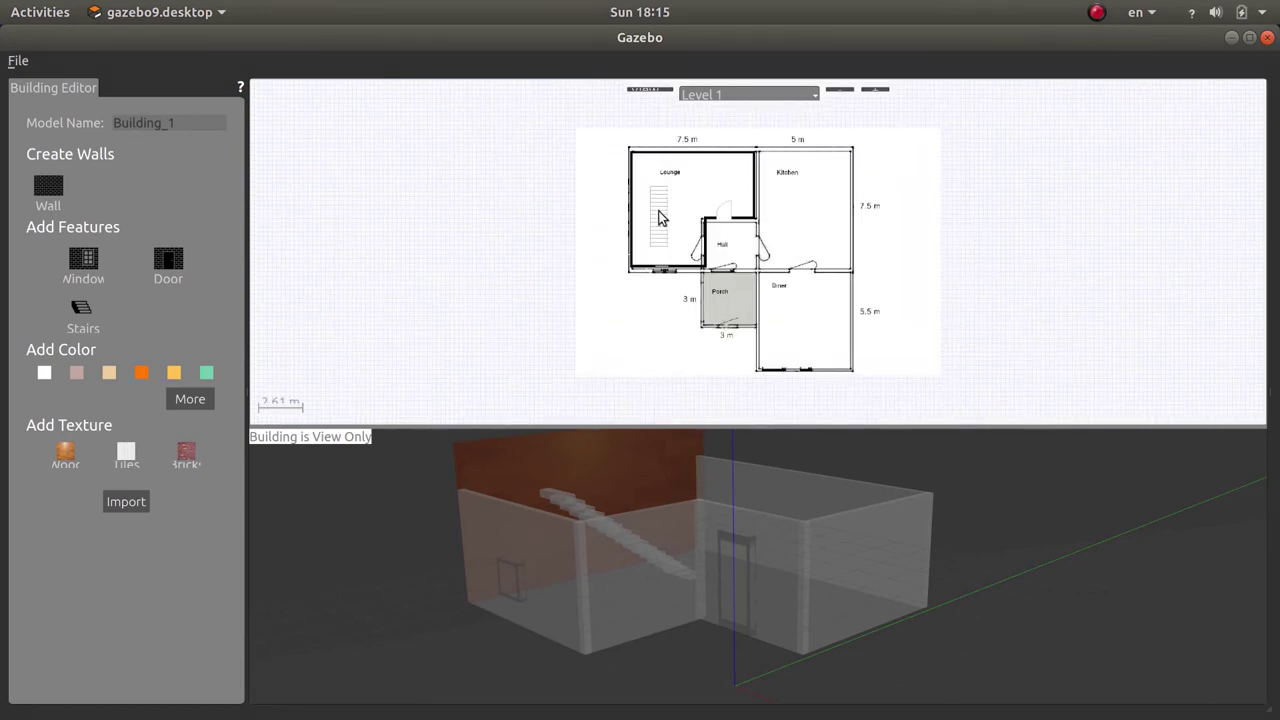
{"action": "scroll", "coordinate": [652, 200], "scroll_direction": "up", "scroll_amount": 4}
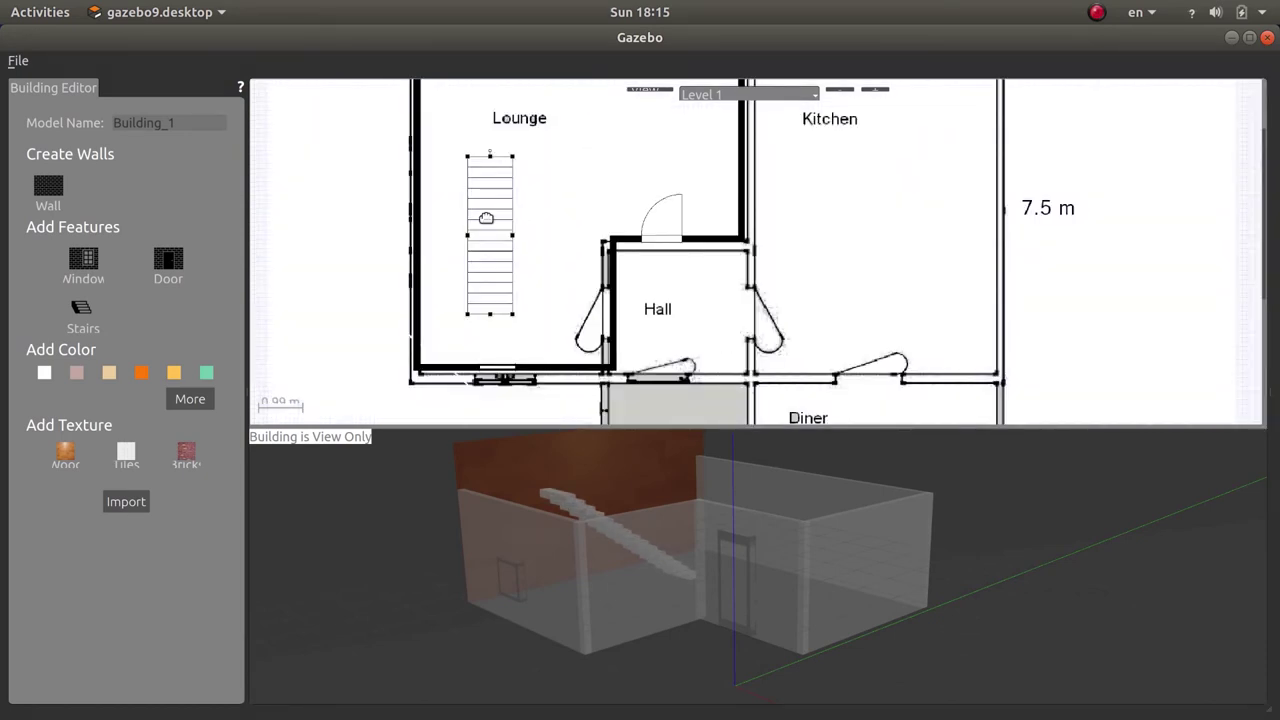
Resize the Lounge stairs to about 1.72 m wide and about 3.7 m deep.
{"action": "right_click", "coordinate": [484, 218]}
{"action": "left_click", "coordinate": [565, 163]}
{"action": "left_click_drag", "start_coordinate": [507, 163], "coordinate": [547, 160]}
{"action": "left_click_drag", "start_coordinate": [544, 155], "coordinate": [536, 147]}
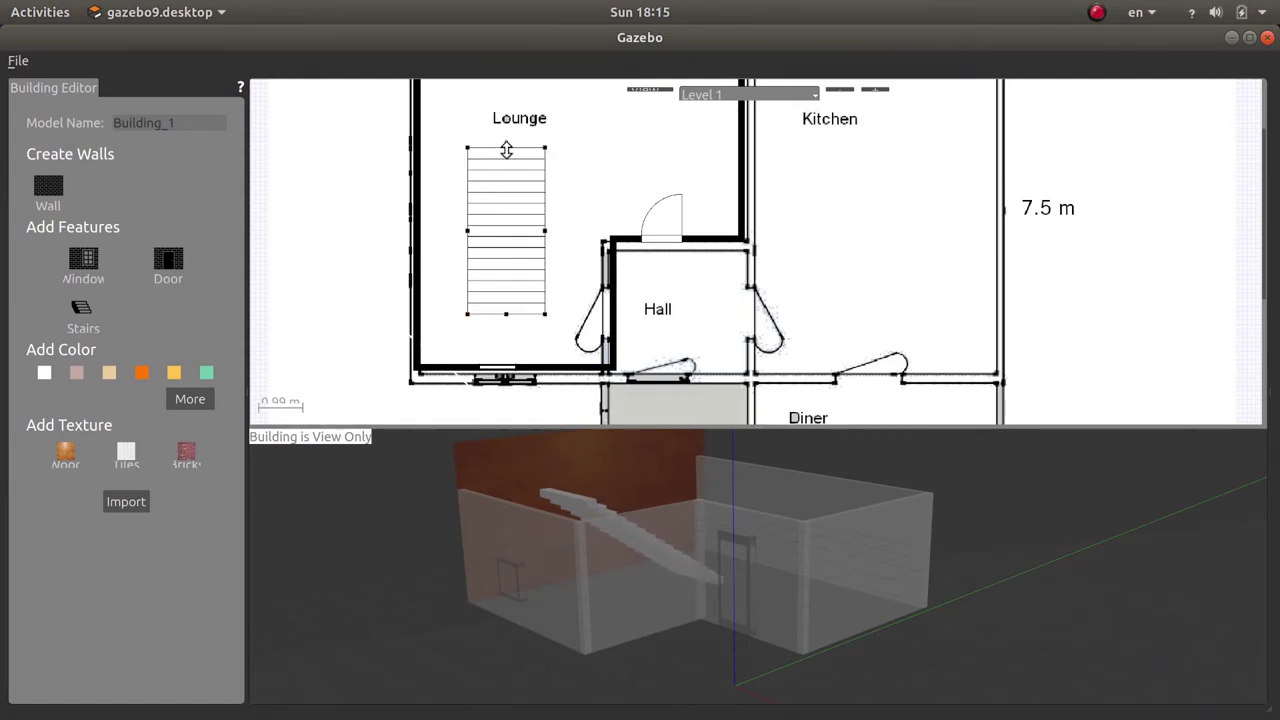
Try to rotate the Lounge stairs with their rotation handle.
{"action": "scroll", "coordinate": [494, 137], "scroll_direction": "up", "scroll_amount": 2}
{"action": "scroll", "coordinate": [494, 134], "scroll_direction": "up", "scroll_amount": 7}
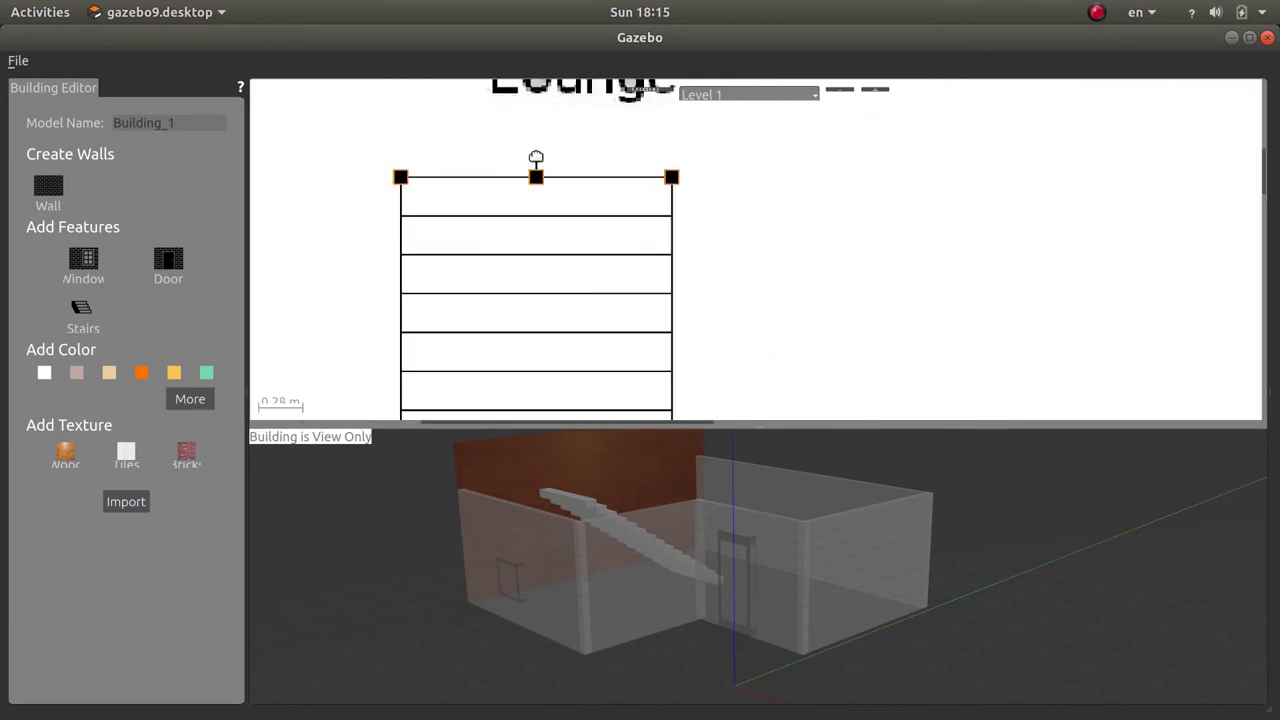
{"action": "left_click_drag", "start_coordinate": [549, 157], "coordinate": [563, 280]}
{"action": "scroll", "coordinate": [693, 212], "scroll_direction": "down", "scroll_amount": 1}
Examine the position, size and number of steps of the stairs in the Stairs Inspector, and close it without changes.
{"action": "right_click", "coordinate": [654, 240]}
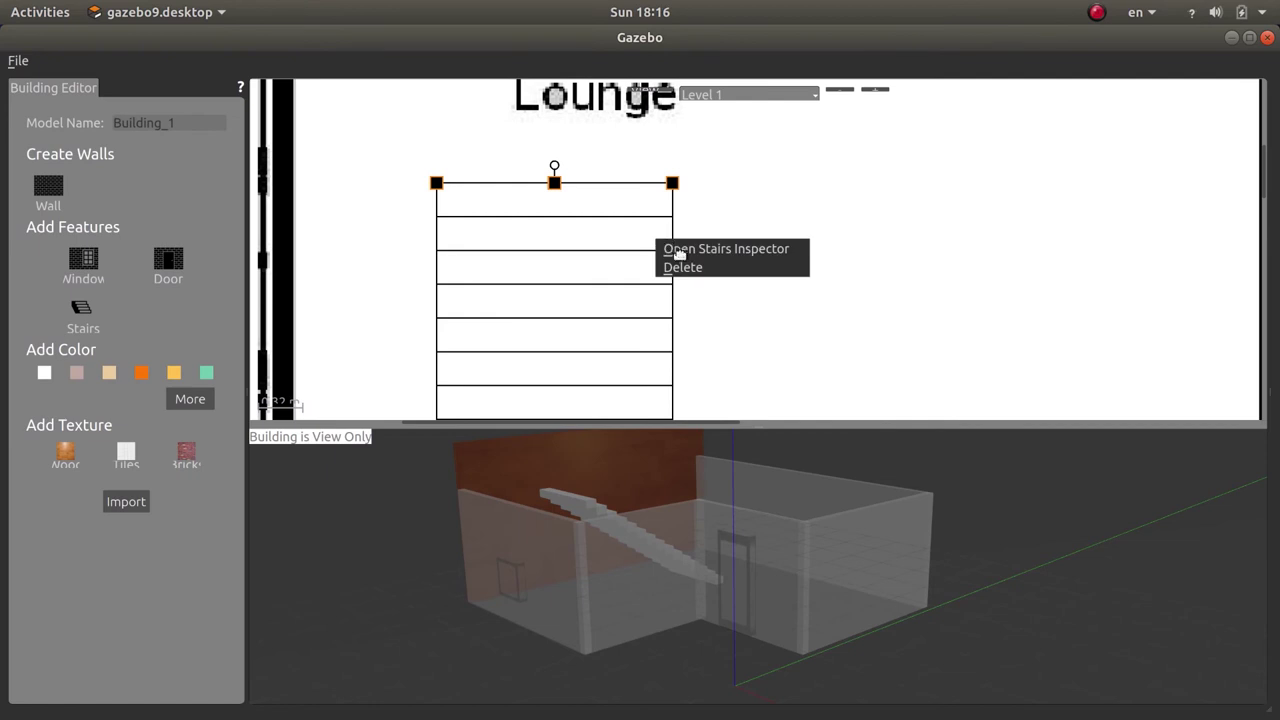
{"action": "left_click", "coordinate": [668, 250]}
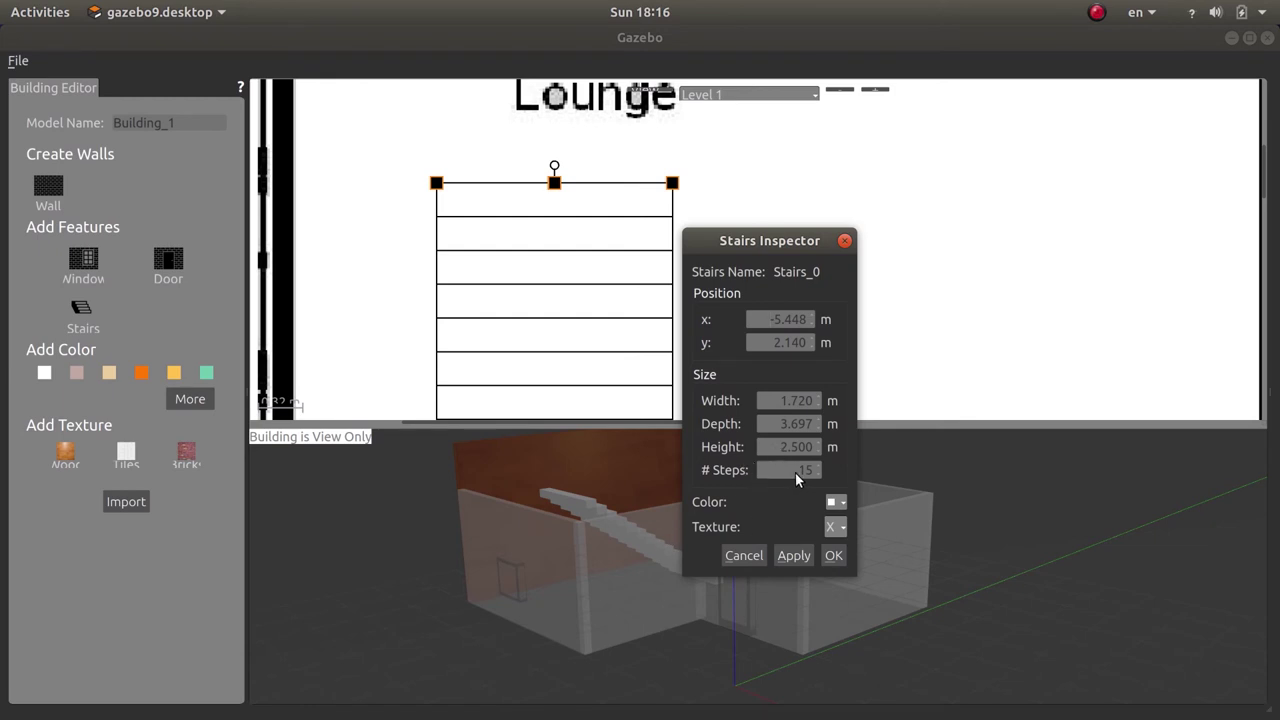
{"action": "left_click", "coordinate": [840, 558]}
Add a second level to the building above the ground floor.
{"action": "scroll", "coordinate": [650, 345], "scroll_direction": "down", "scroll_amount": 10}
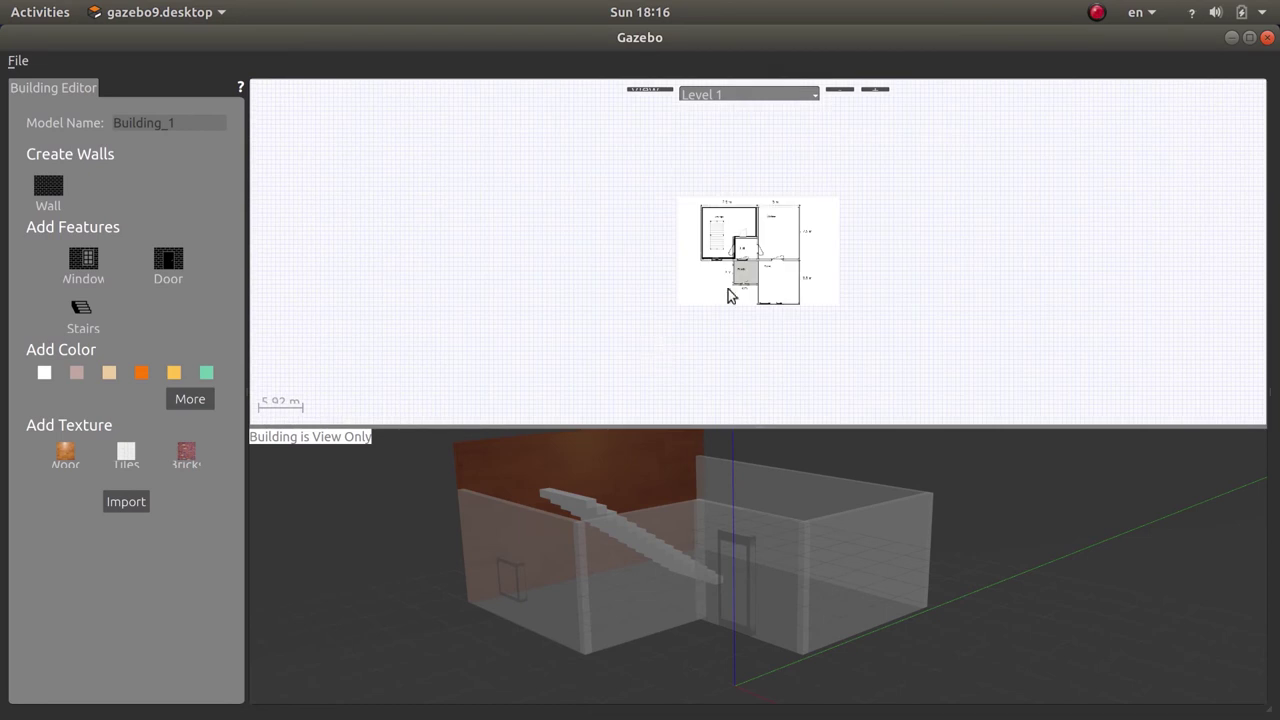
{"action": "scroll", "coordinate": [752, 240], "scroll_direction": "up", "scroll_amount": 3}
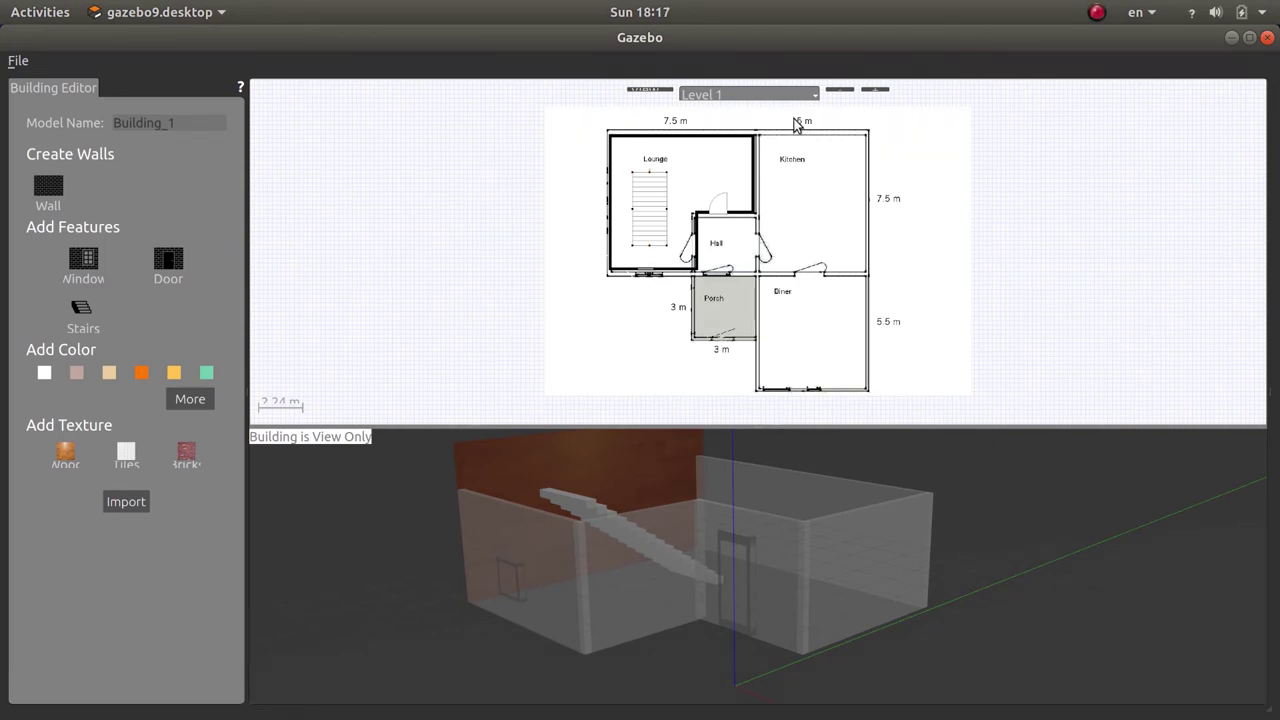
{"action": "left_click", "coordinate": [876, 90]}
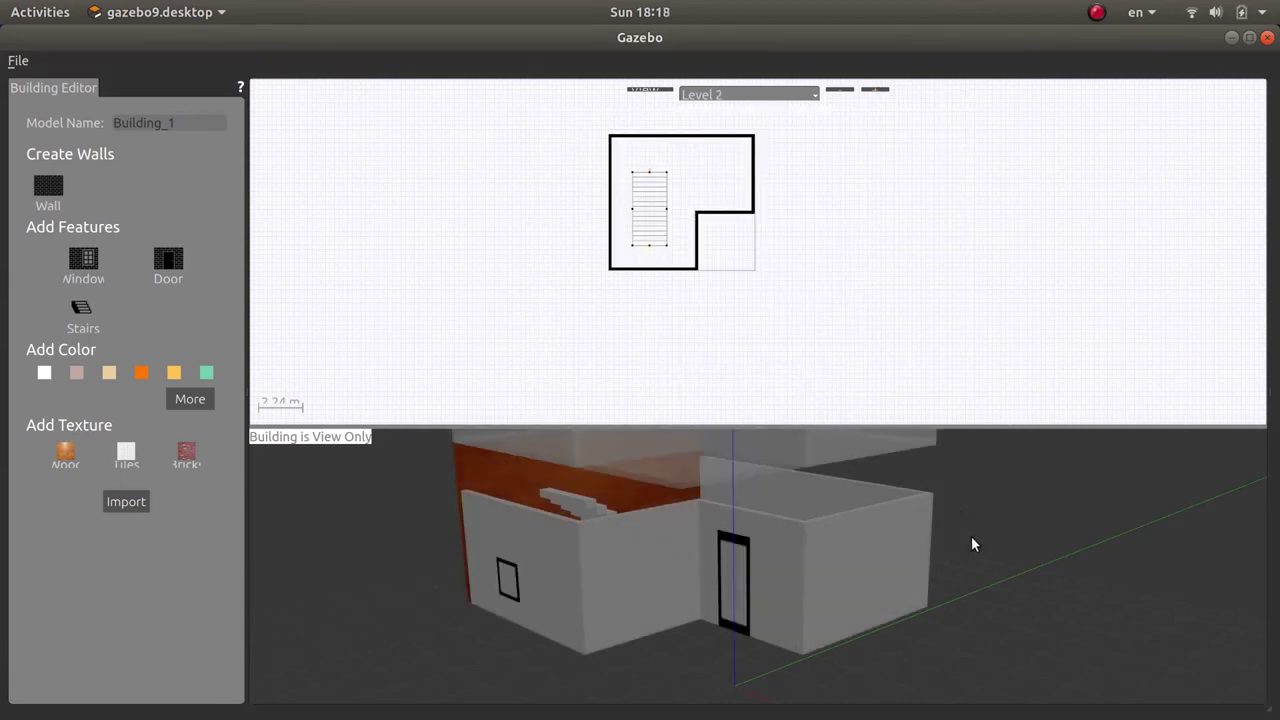
{"action": "middle_click_drag", "start_coordinate": [971, 540], "coordinate": [988, 580]}
{"action": "scroll", "coordinate": [988, 582], "scroll_direction": "up", "scroll_amount": 3}
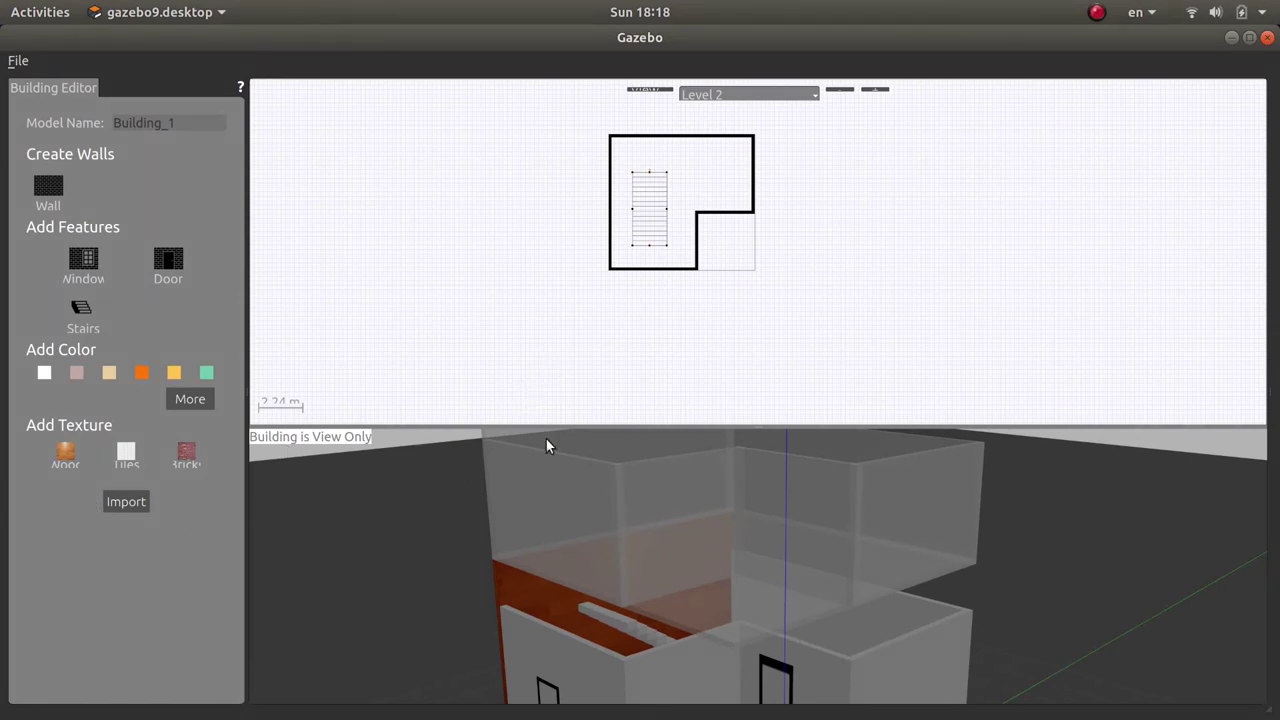
Delete the short vertical wall on Level 2, above the wall between the Lounge and the Hall.
{"action": "left_click", "coordinate": [696, 250]}
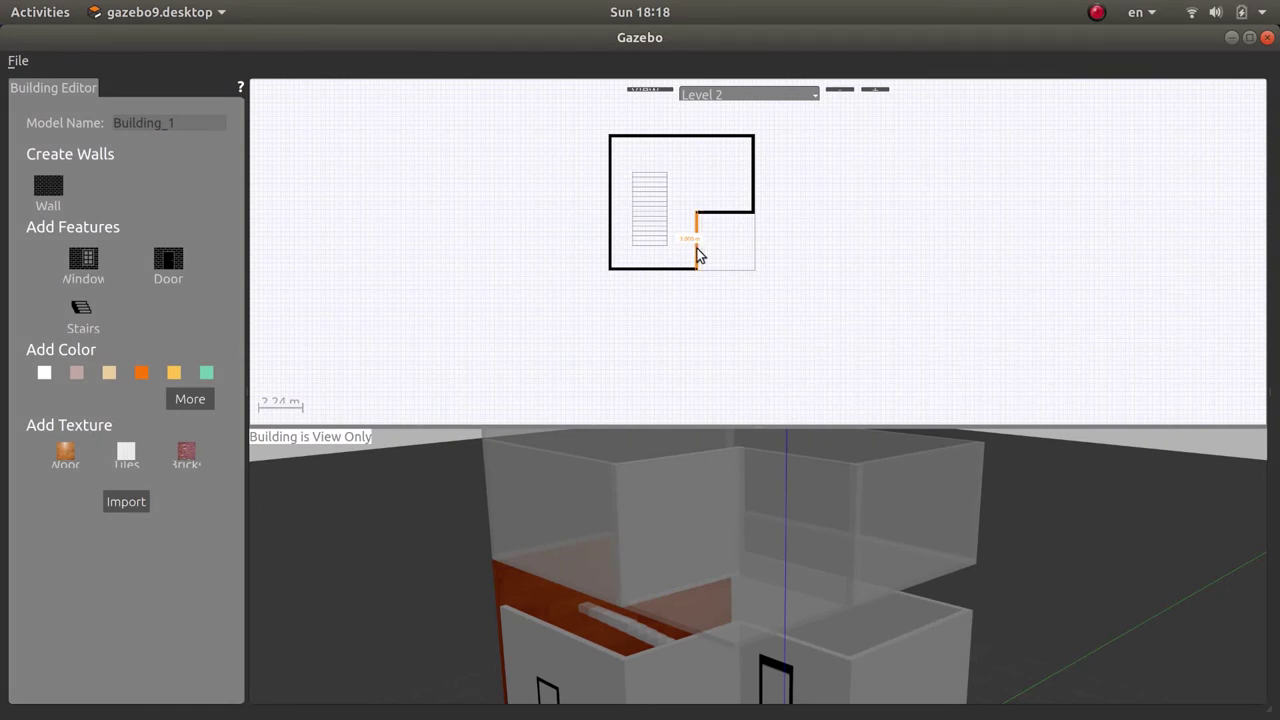
{"action": "key", "text": "Delete"}
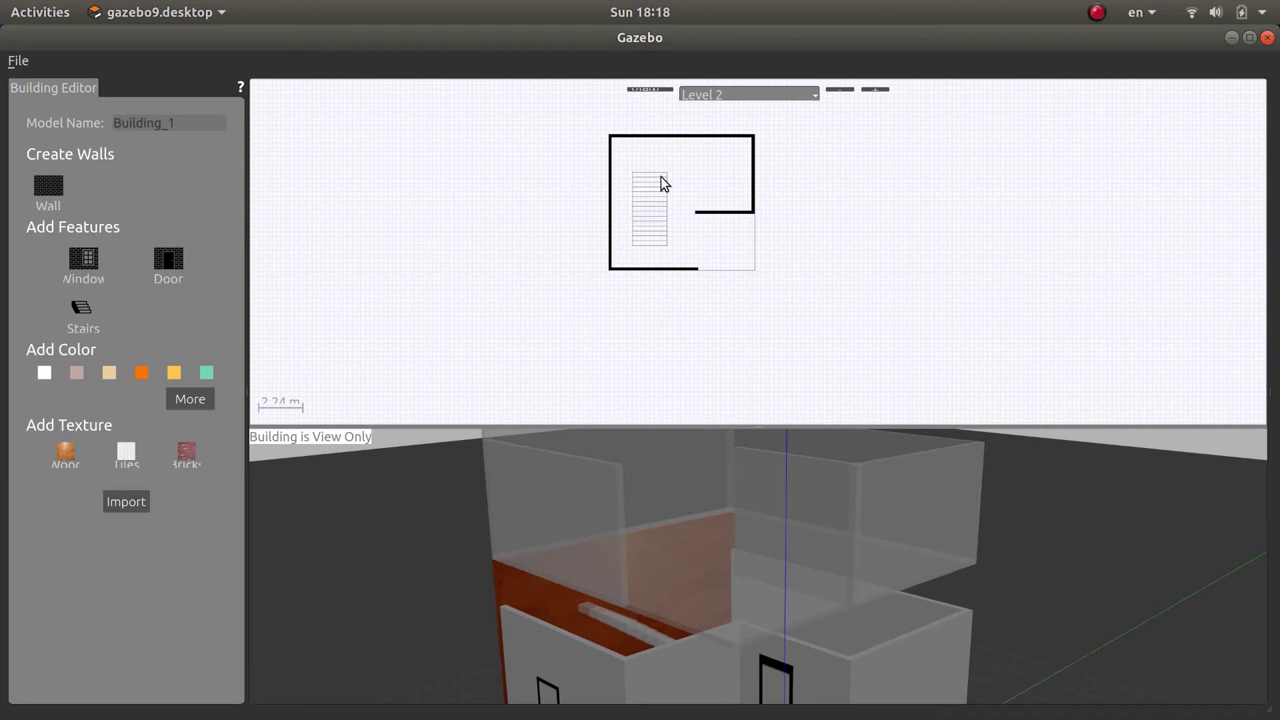
{"action": "left_click", "coordinate": [651, 91]}
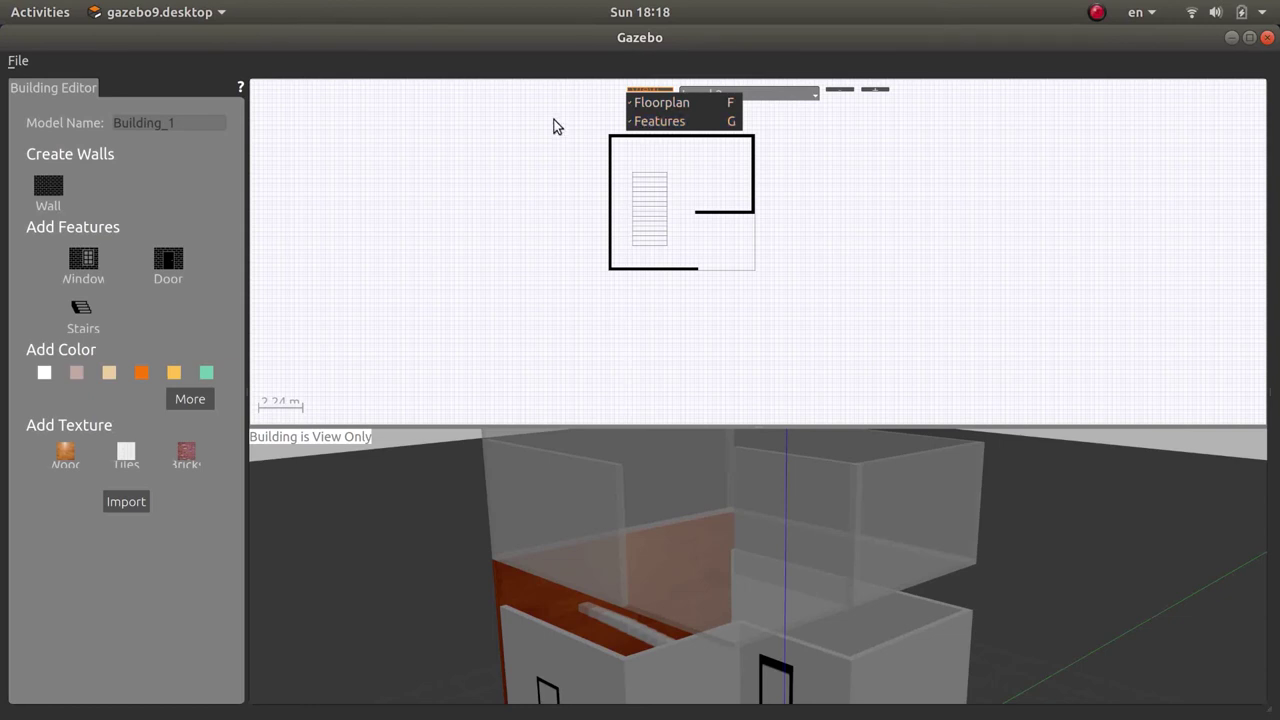
{"action": "left_click", "coordinate": [555, 122]}
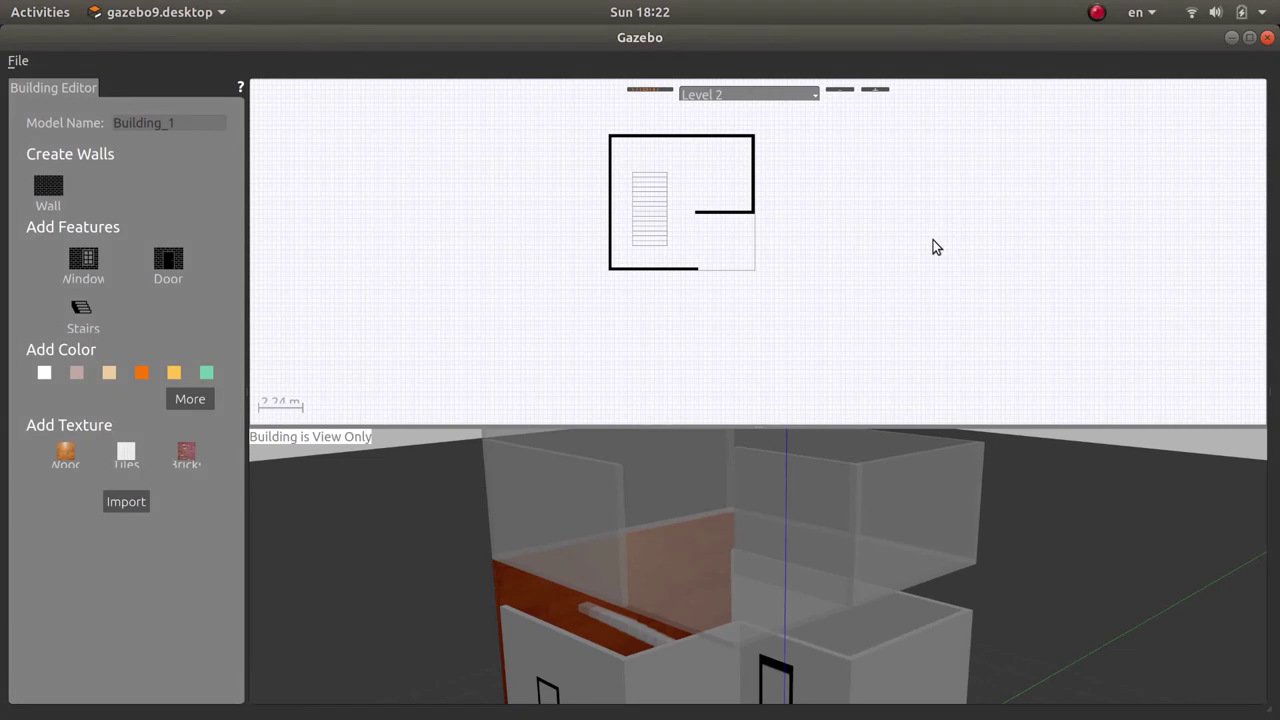
Give the Level 2 floor the dusty pink color and the tiles texture in the Level Inspector, and accept the settings.
{"action": "right_click", "coordinate": [900, 251]}
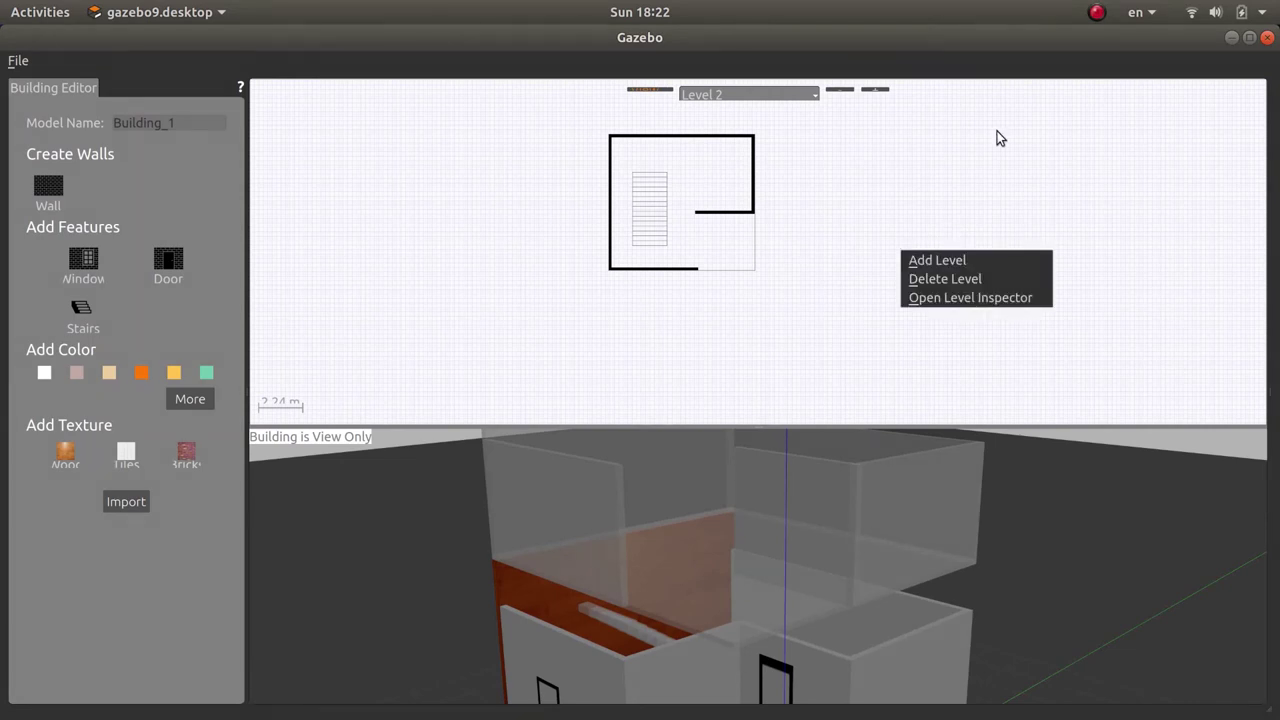
{"action": "left_click", "coordinate": [927, 293]}
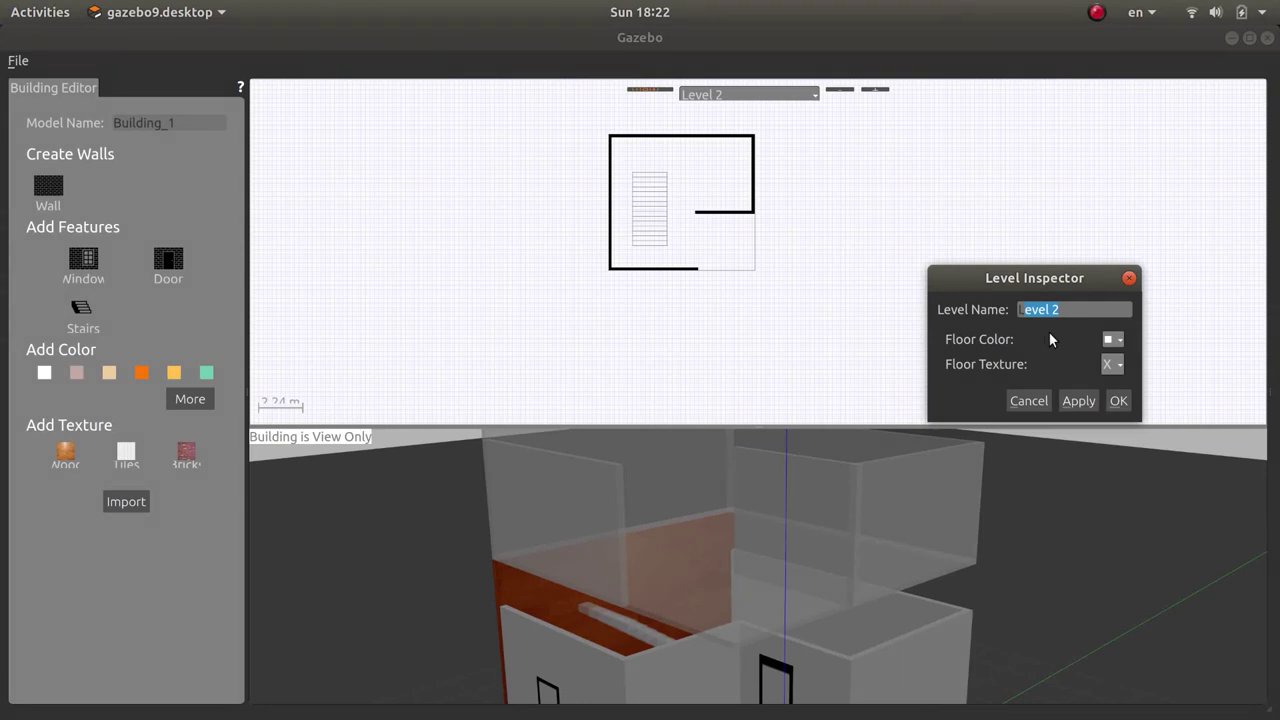
{"action": "left_click", "coordinate": [1116, 341]}
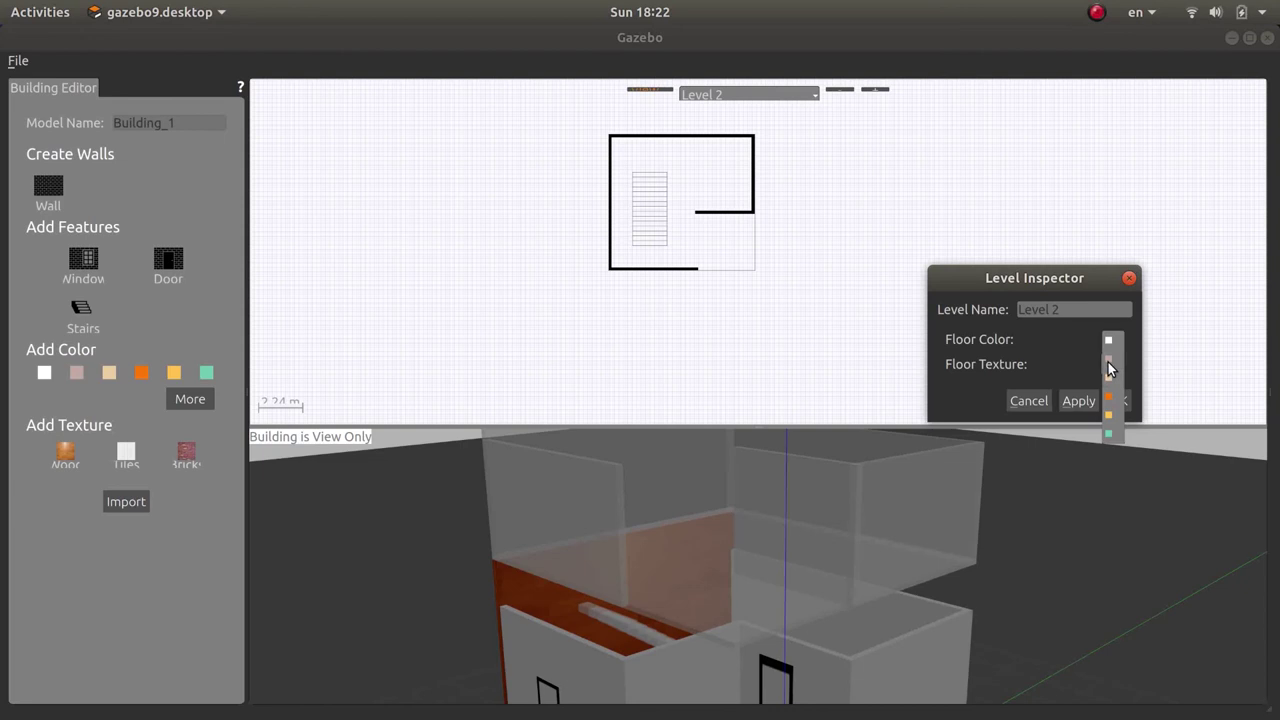
{"action": "left_click", "coordinate": [1108, 360]}
{"action": "left_click", "coordinate": [1110, 362]}
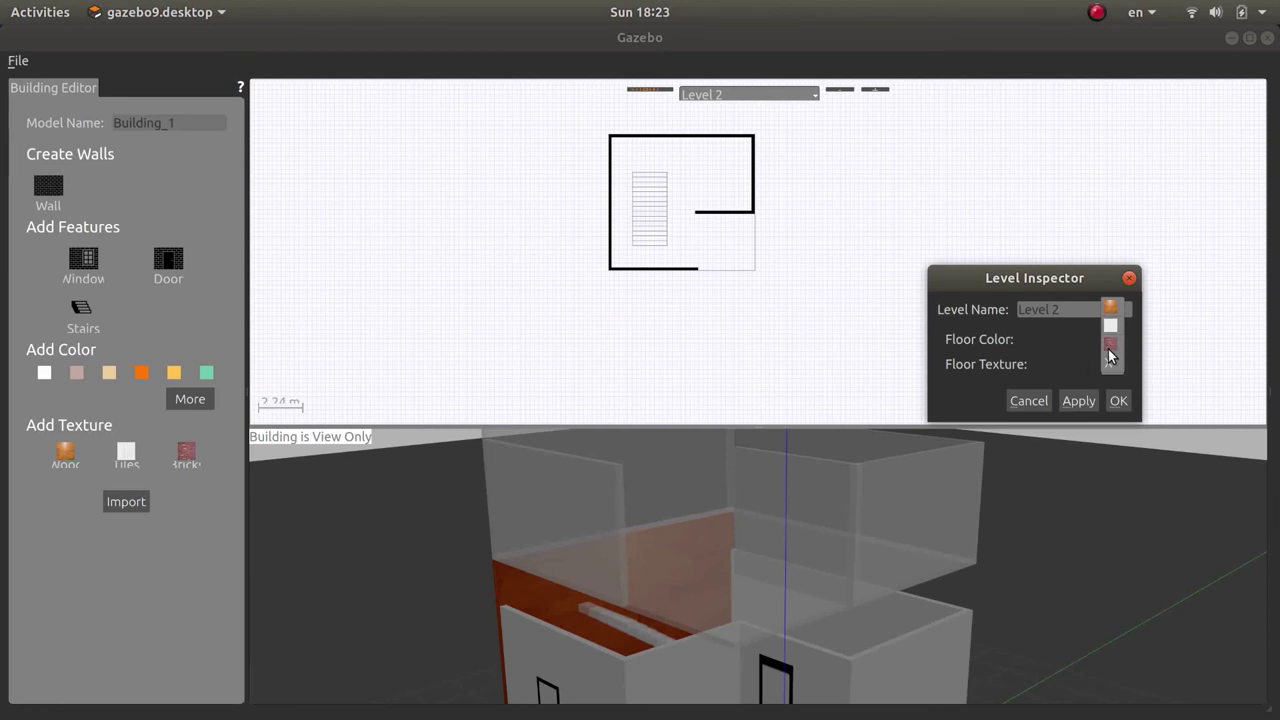
{"action": "left_click", "coordinate": [1110, 330]}
{"action": "left_click", "coordinate": [1095, 400]}
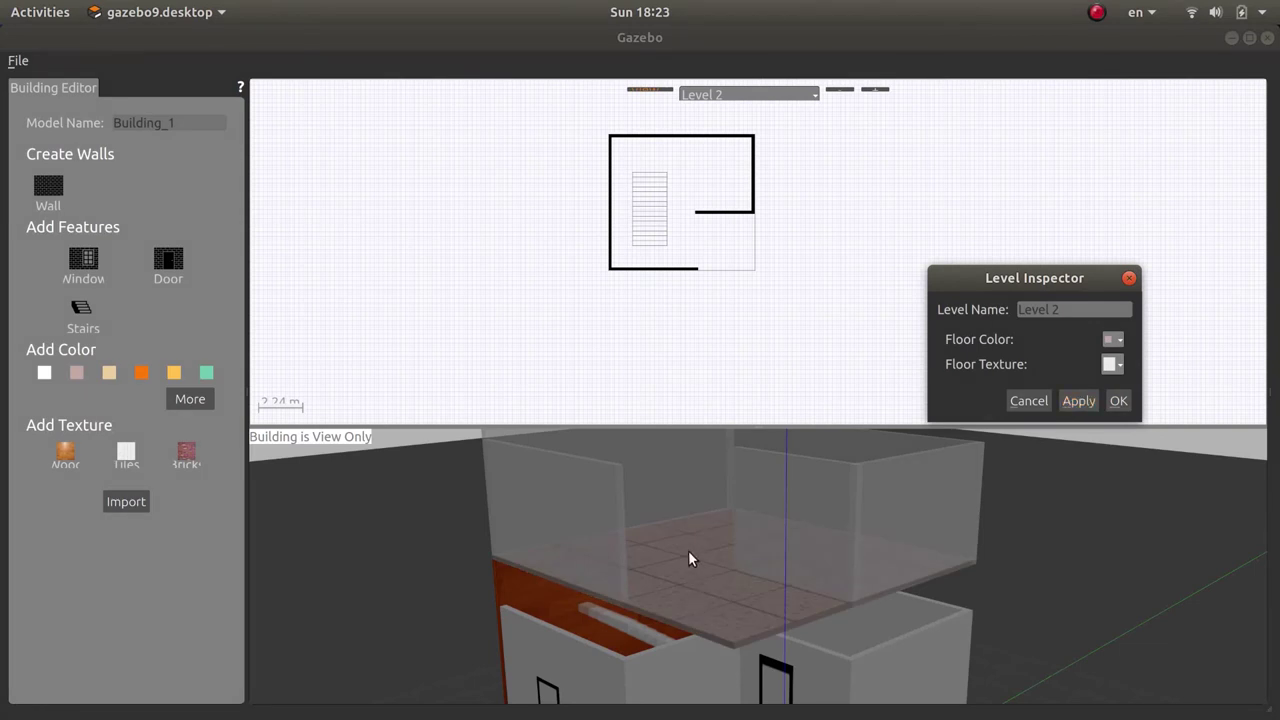
{"action": "left_click", "coordinate": [1112, 404]}
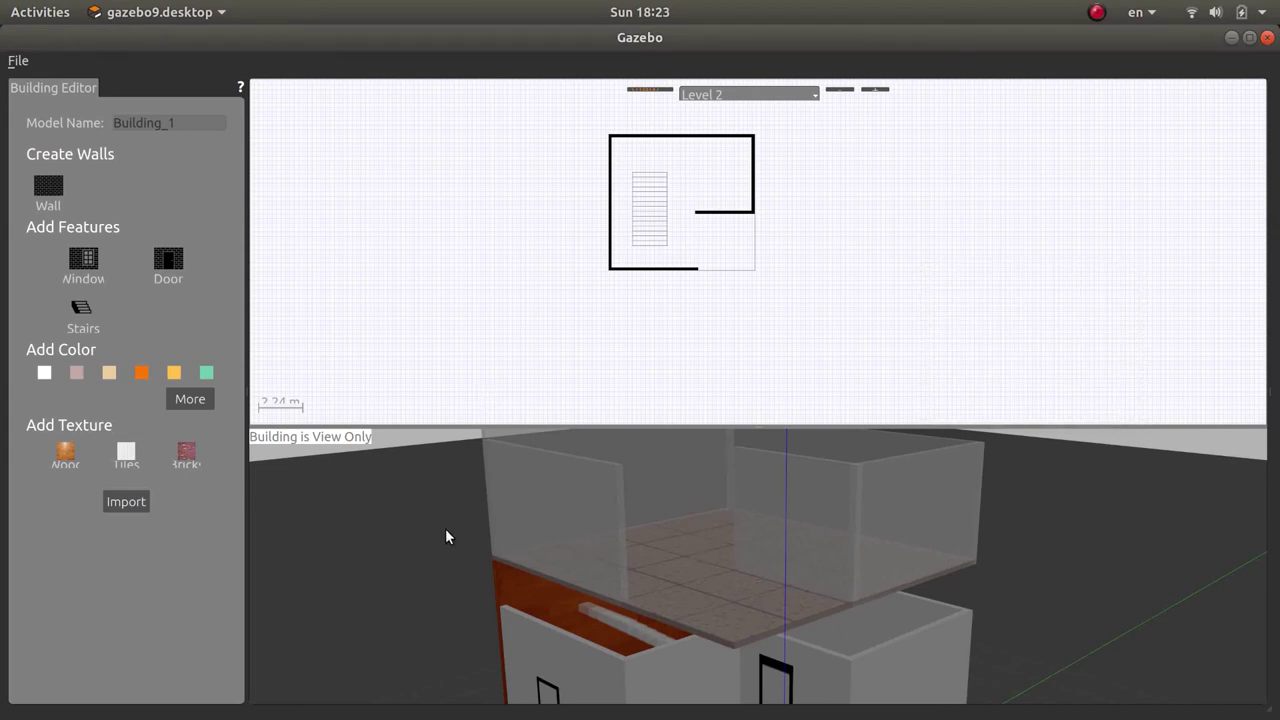
Color the ground-floor wall between the window wall and the door wall orange in the 3D view.
{"action": "mouse_move", "coordinate": [371, 591]}
{"action": "middle_mouse_down"}
{"action": "mouse_move", "coordinate": [417, 508]}
{"action": "mouse_move", "coordinate": [358, 540]}
{"action": "mouse_move", "coordinate": [42, 562]}
{"action": "middle_mouse_up"}
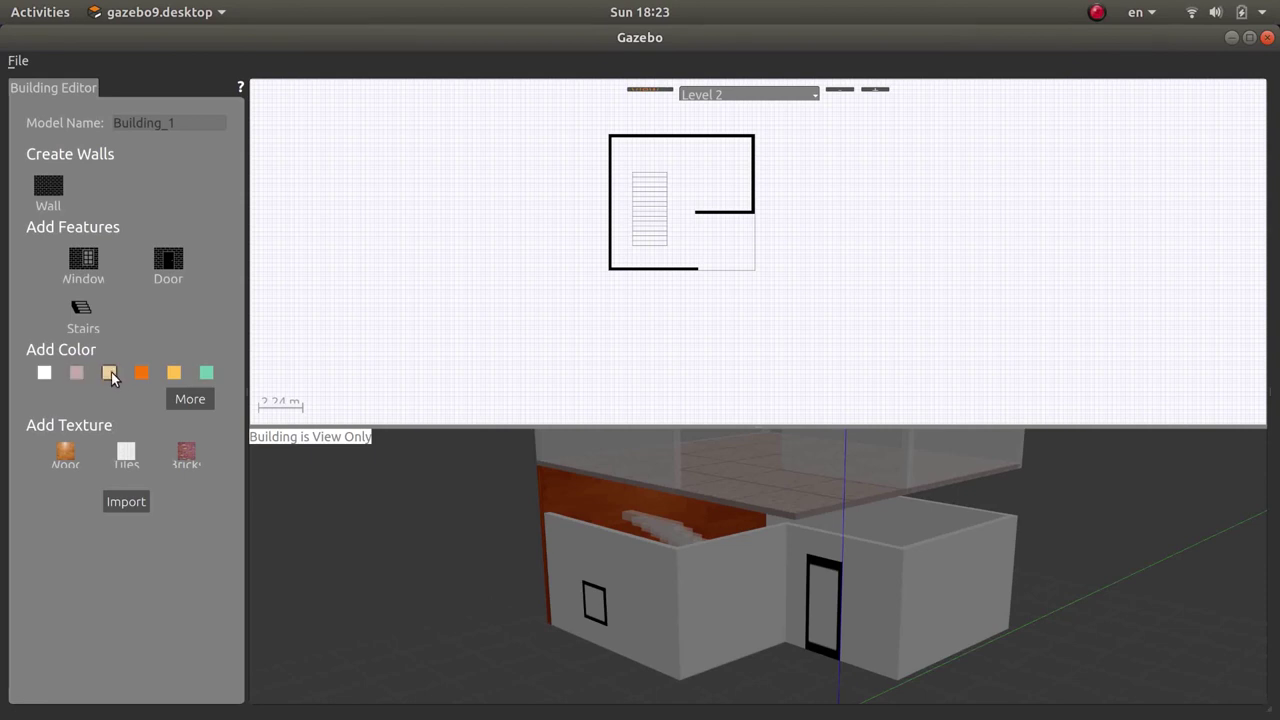
{"action": "left_click", "coordinate": [140, 375]}
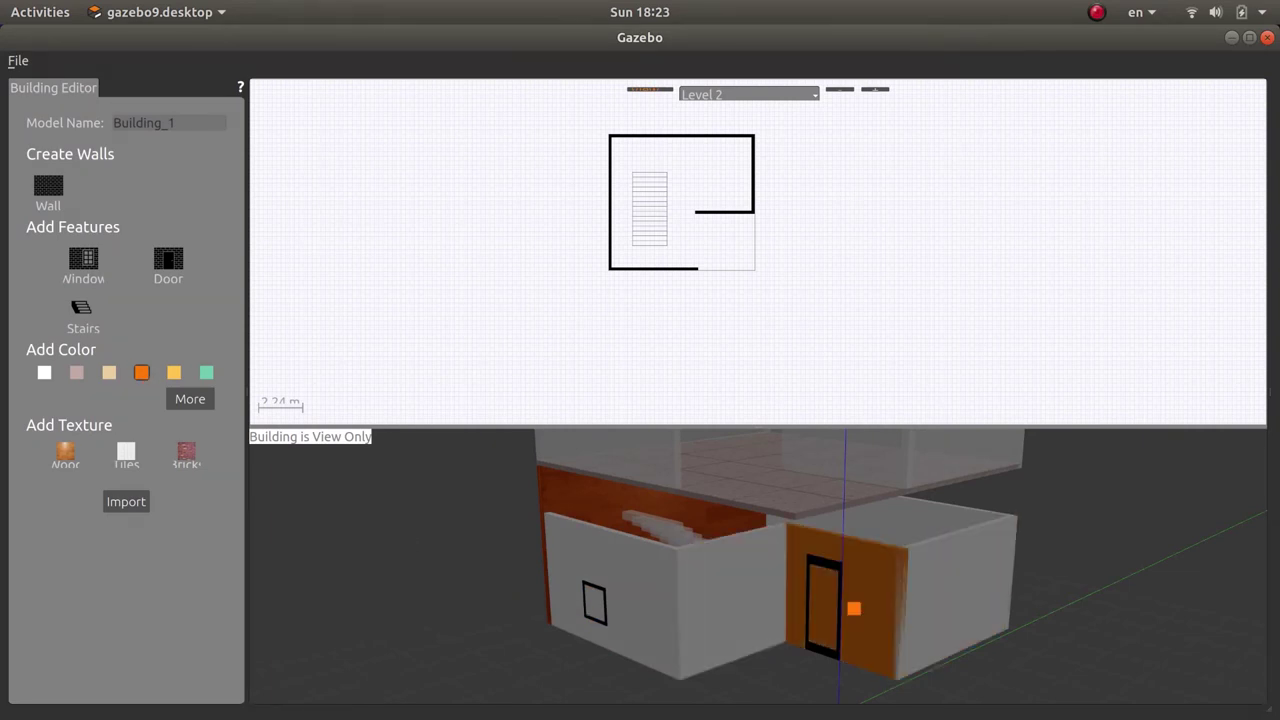
{"action": "left_click", "coordinate": [729, 604]}
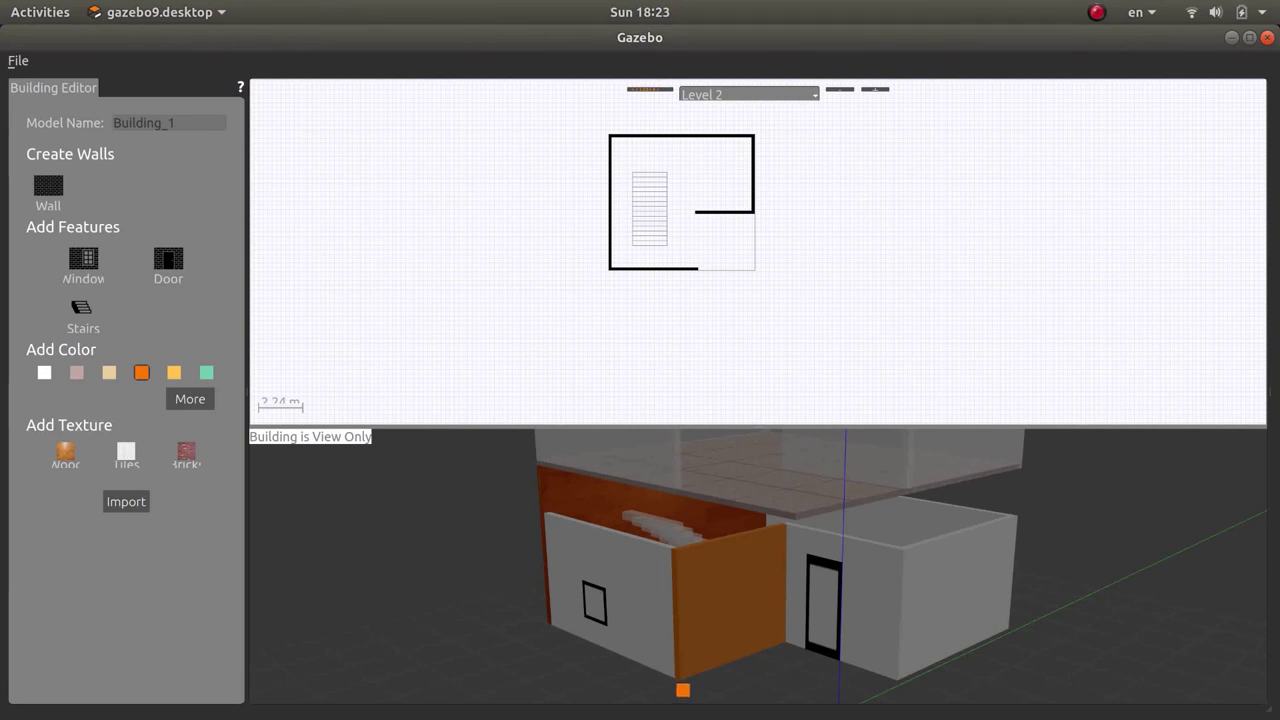
Apply the Bricks texture to all ground-floor walls except the wooden left wall of the Lounge.
{"action": "left_click", "coordinate": [186, 453]}
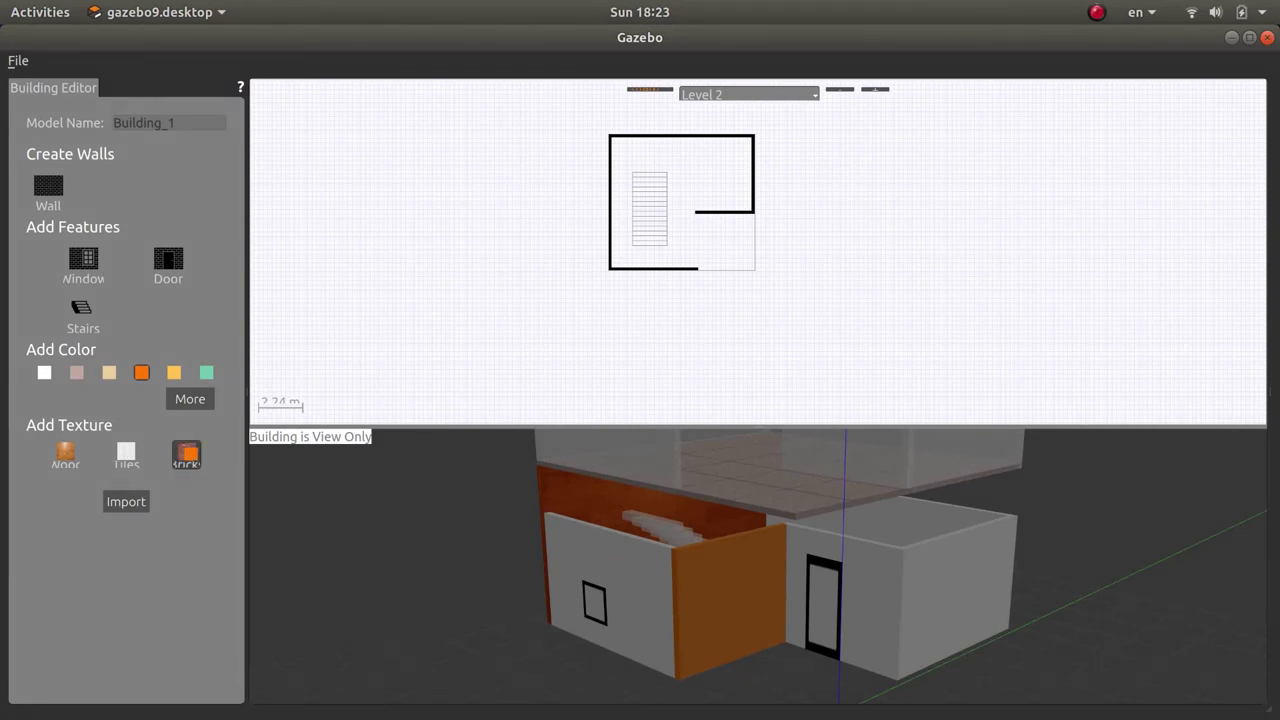
{"action": "left_click", "coordinate": [707, 654]}
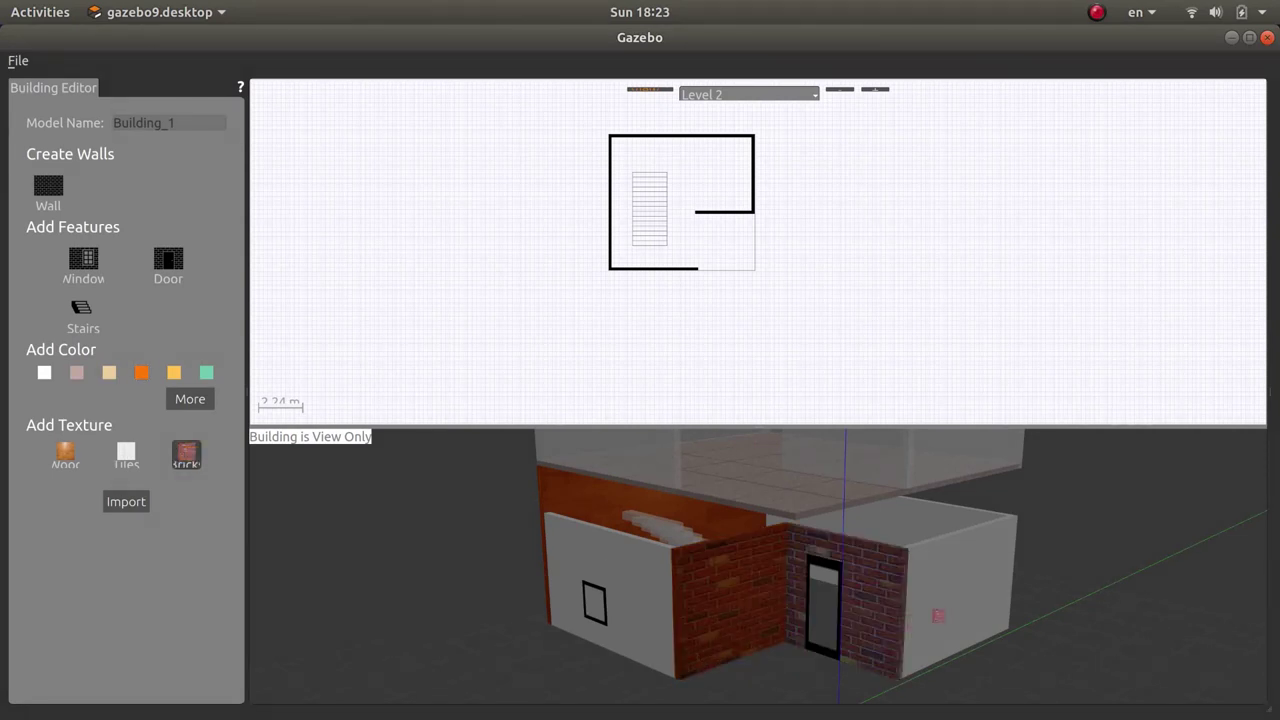
{"action": "left_click", "coordinate": [929, 588]}
{"action": "left_click", "coordinate": [877, 593]}
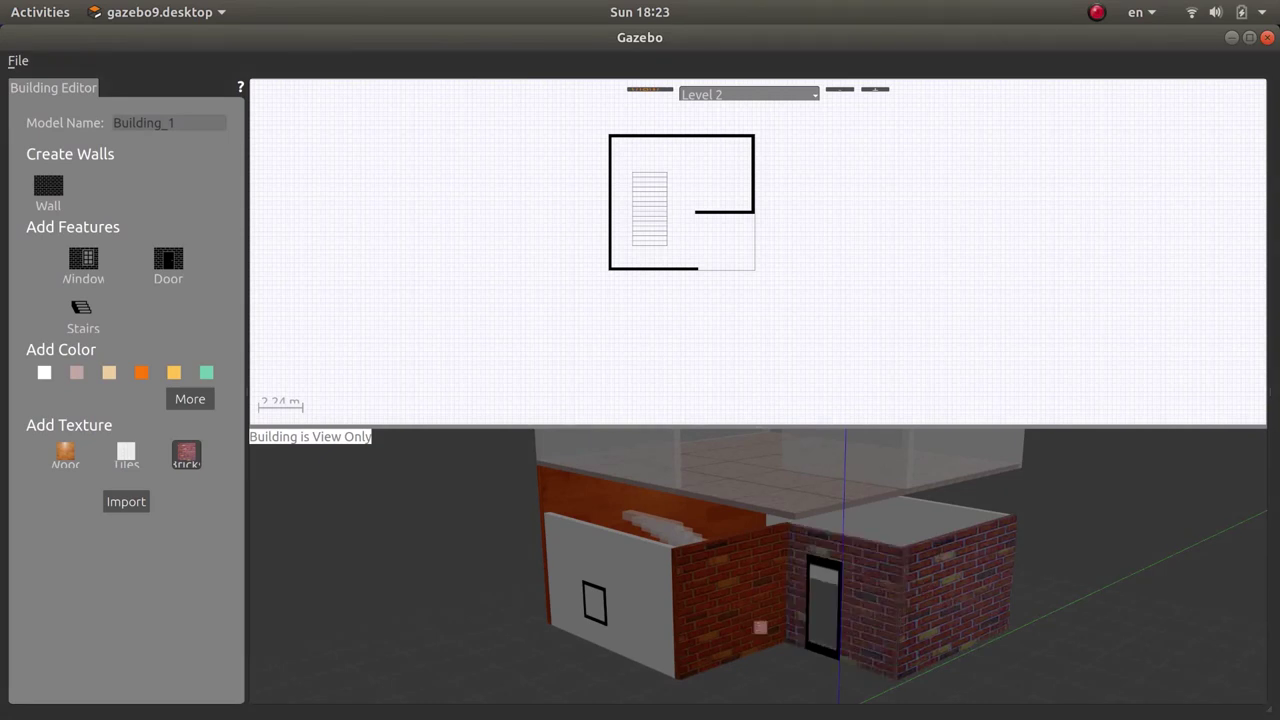
{"action": "left_click", "coordinate": [641, 605]}
{"action": "left_click", "coordinate": [944, 513]}
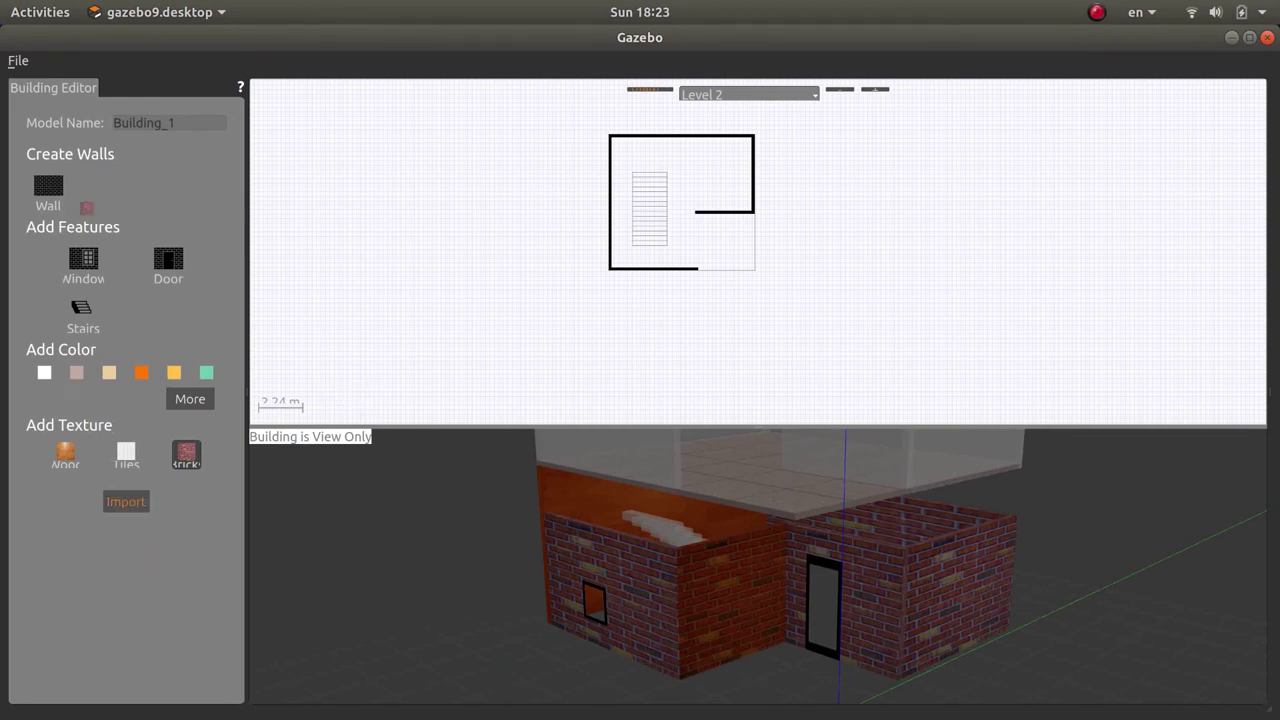
{"action": "key", "text": "Escape"}
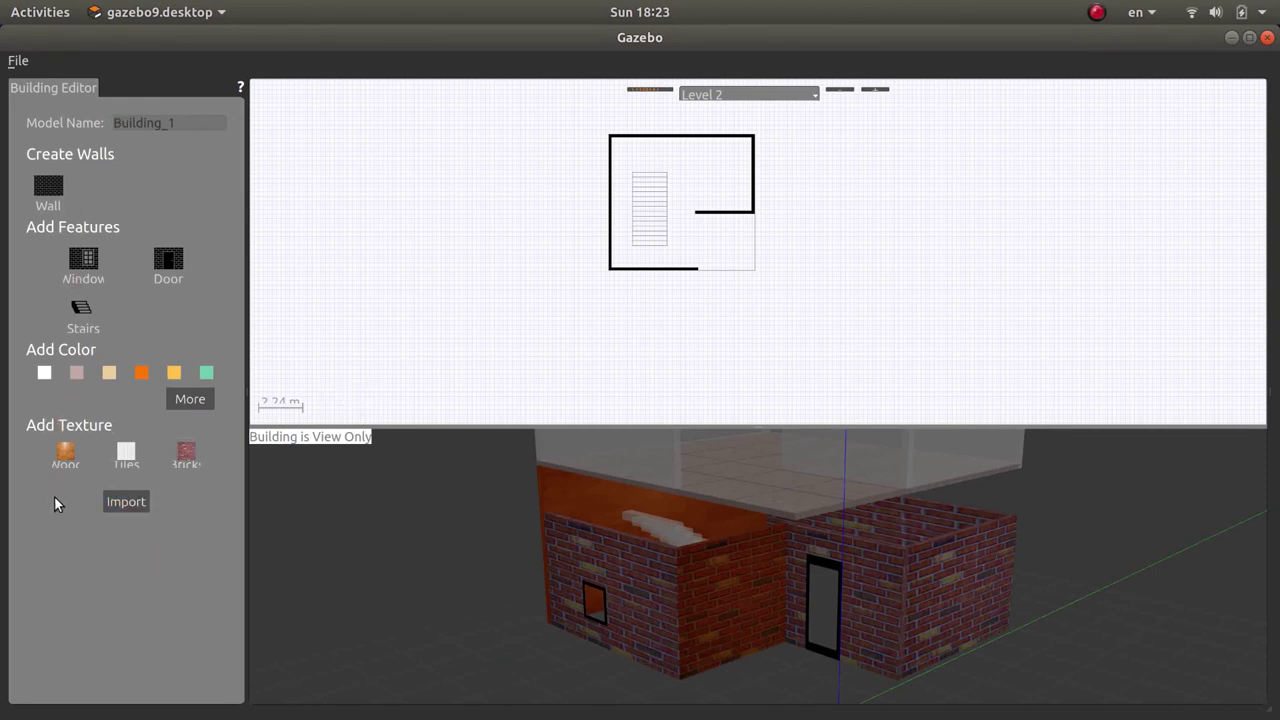
Save the building as a model named Building_1 in the Desktop folder, leaving the advanced options at their defaults.
{"action": "left_click", "coordinate": [17, 64]}
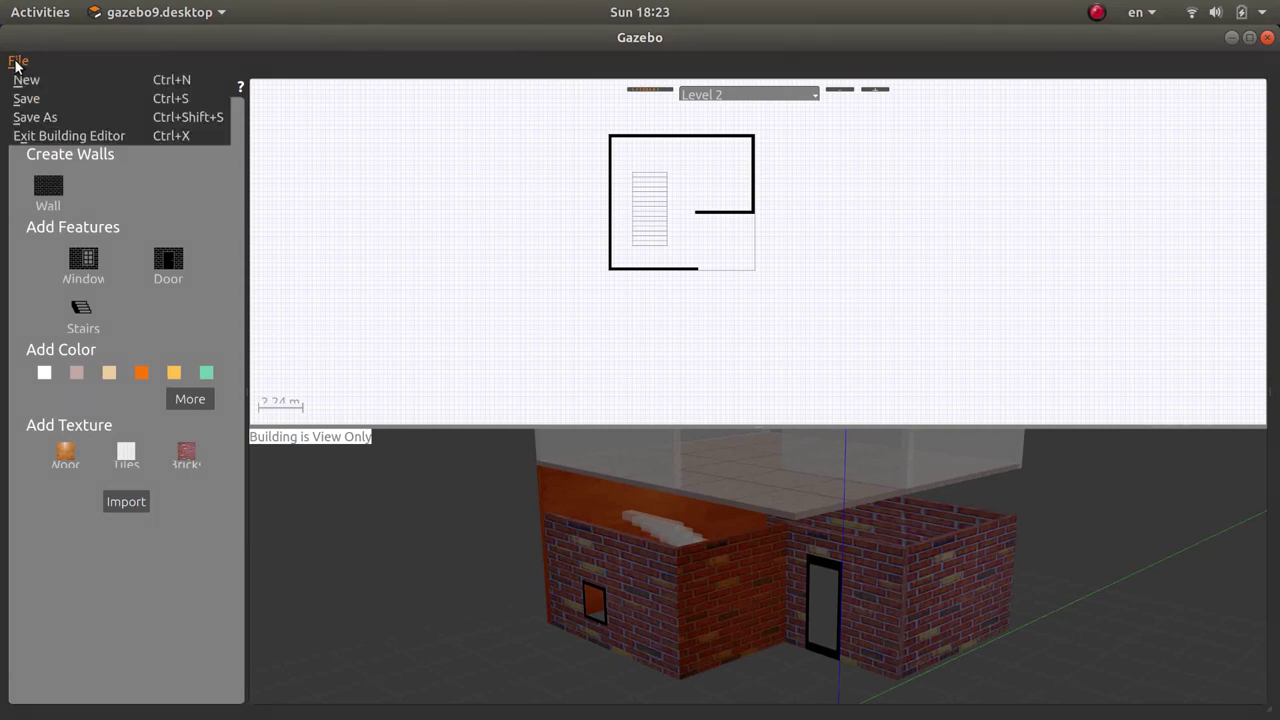
{"action": "left_click", "coordinate": [34, 117]}
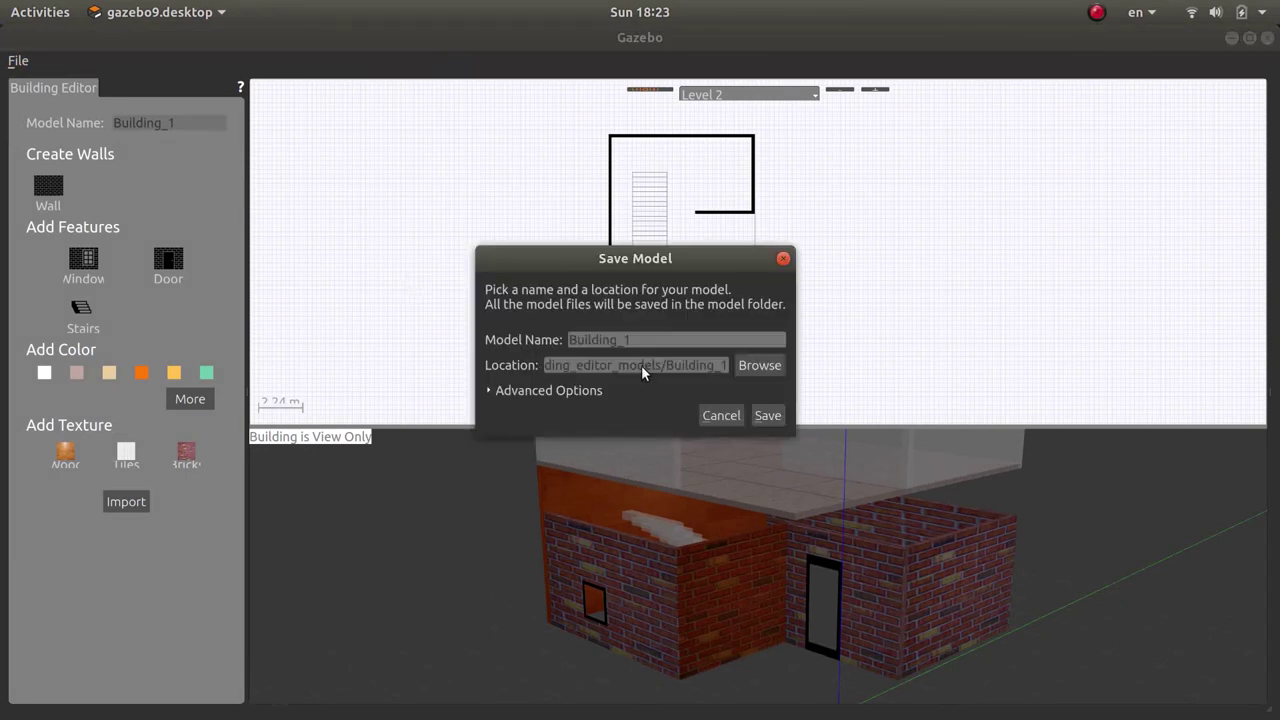
{"action": "left_click", "coordinate": [762, 364]}
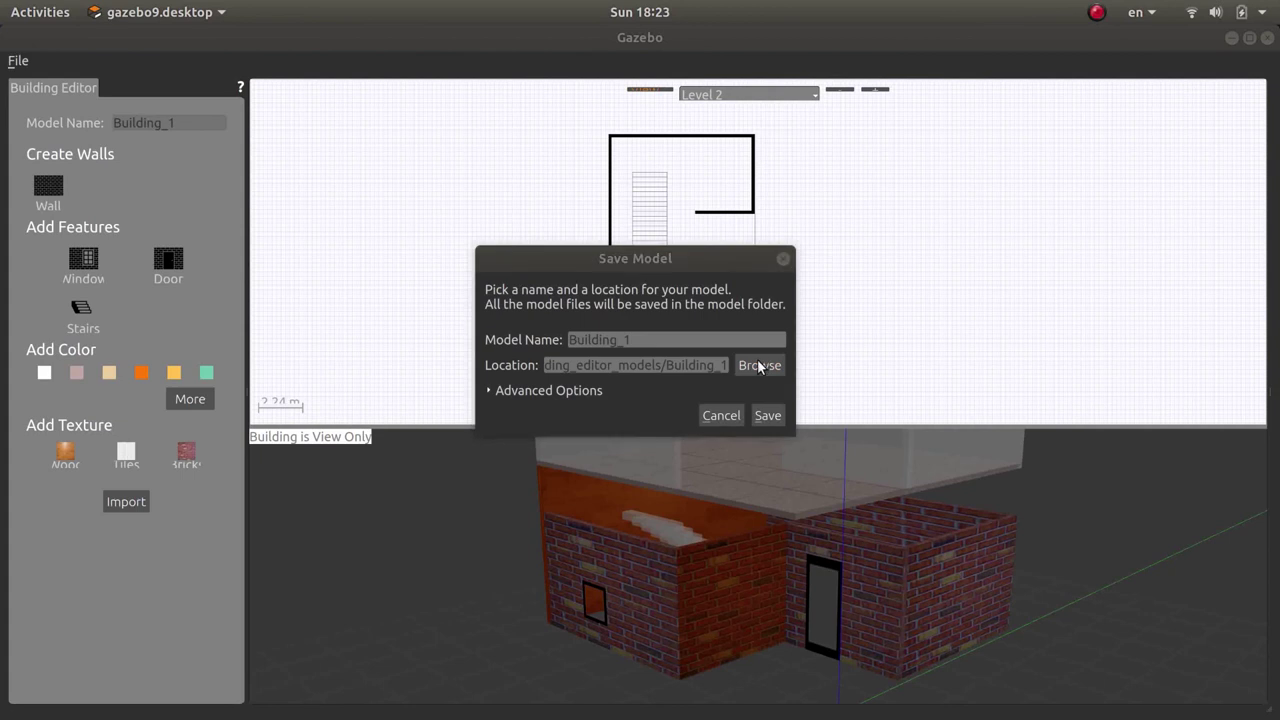
{"action": "left_click", "coordinate": [601, 291]}
{"action": "key", "text": "Return"}
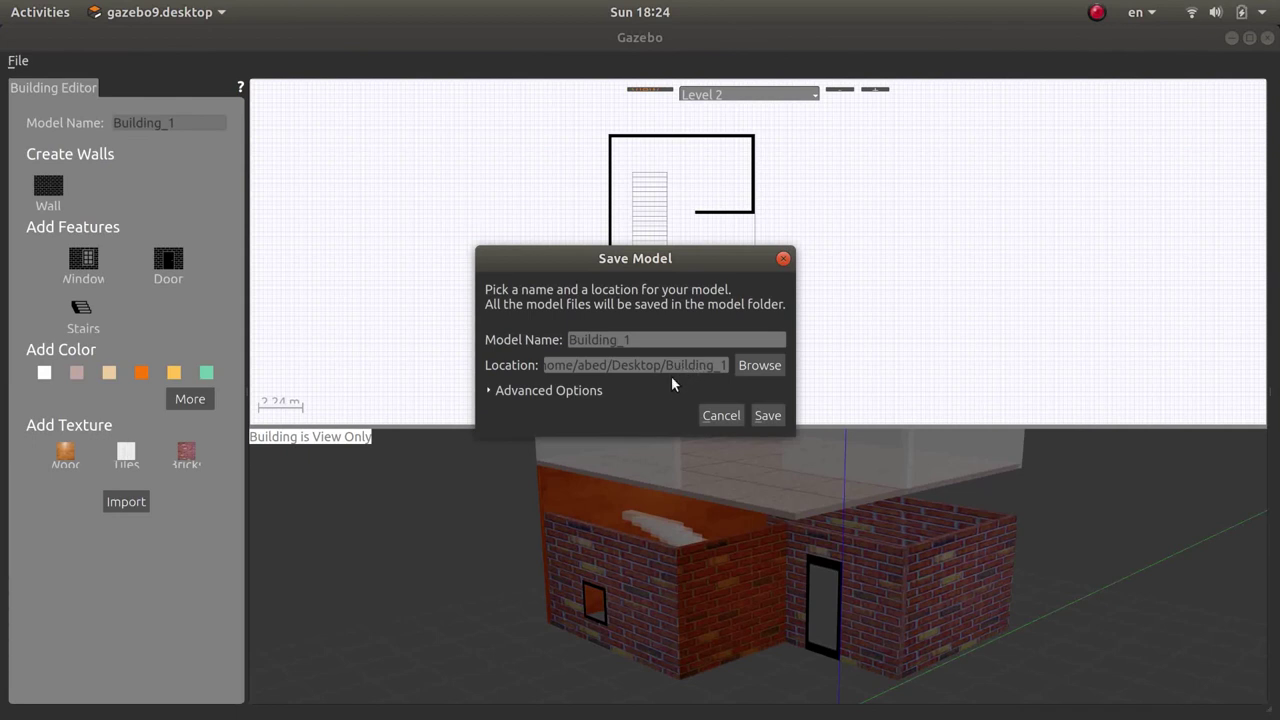
{"action": "left_click", "coordinate": [511, 391]}
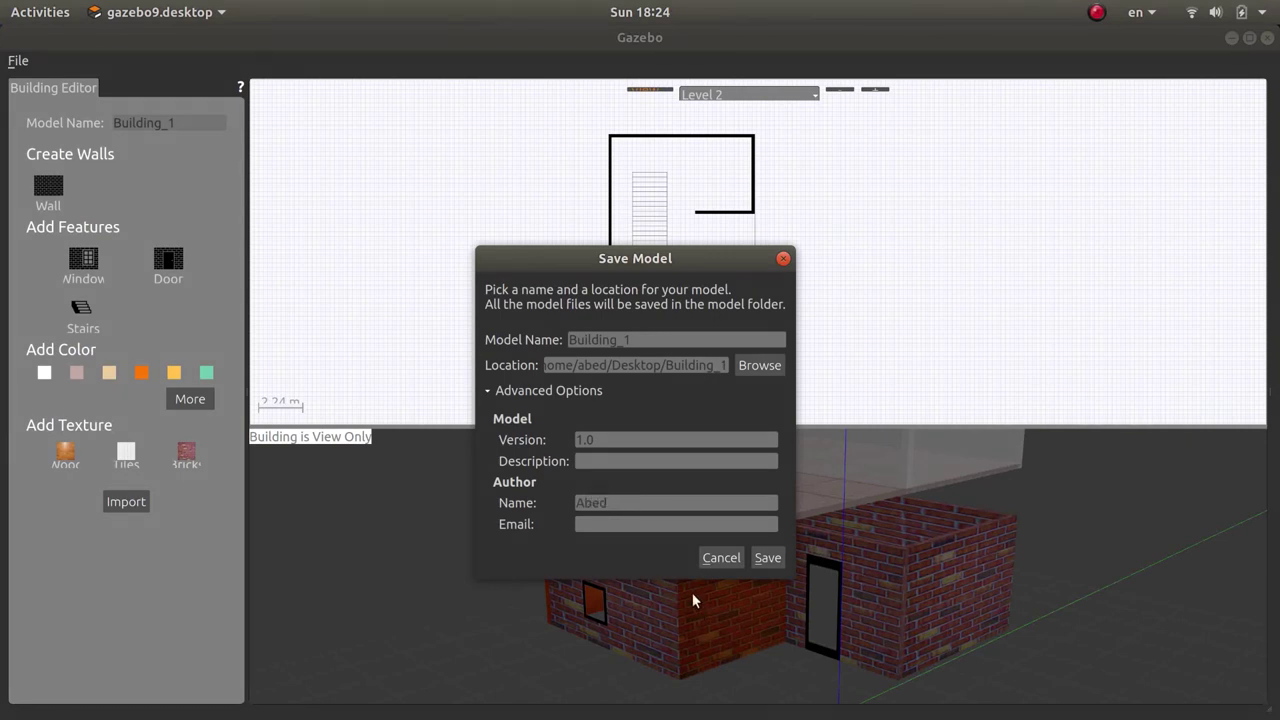
{"action": "left_click", "coordinate": [768, 558]}
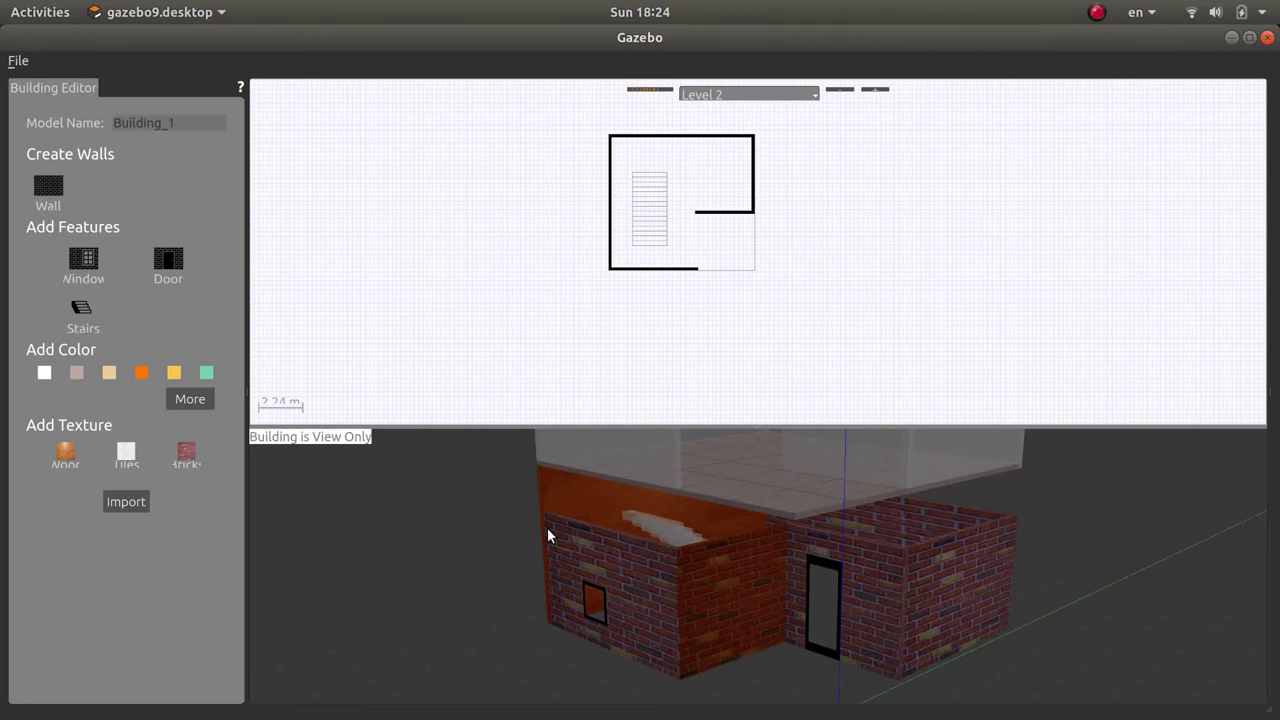
Exit the Building Editor for good and restore the maximized Gazebo window to a floating one.
{"action": "key", "text": "ctrl+b"}
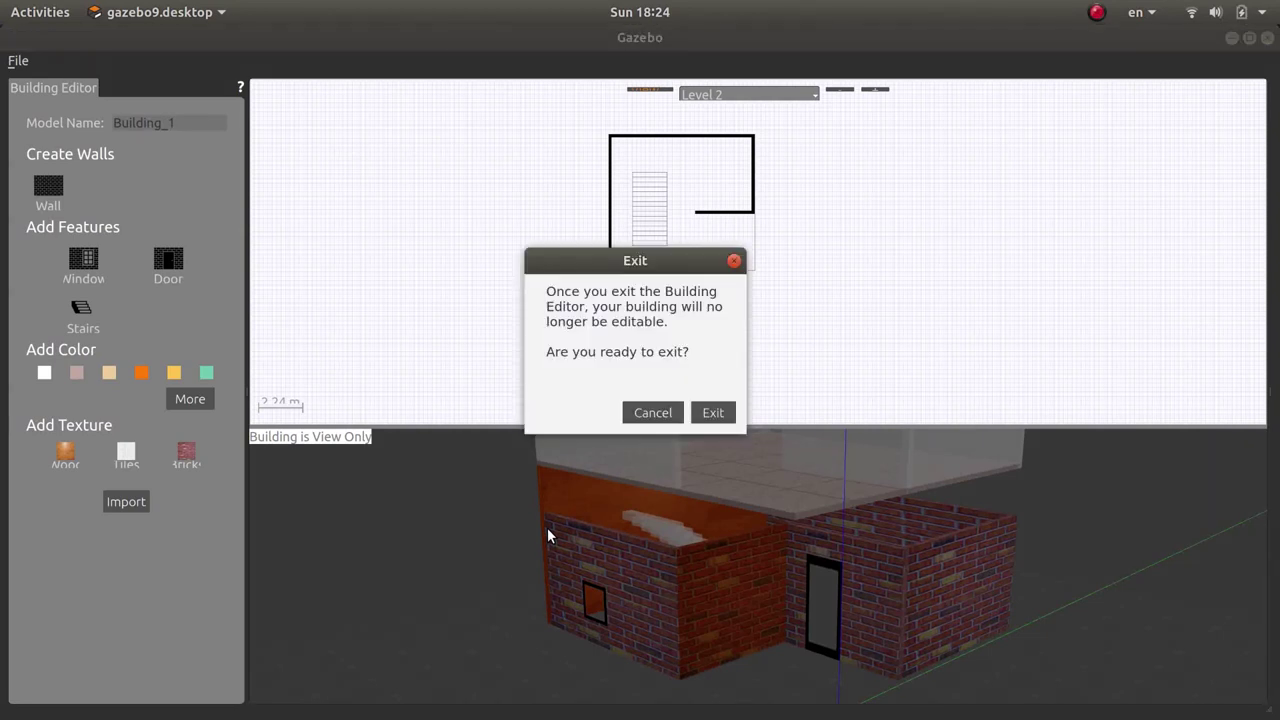
{"action": "left_click", "coordinate": [707, 413]}
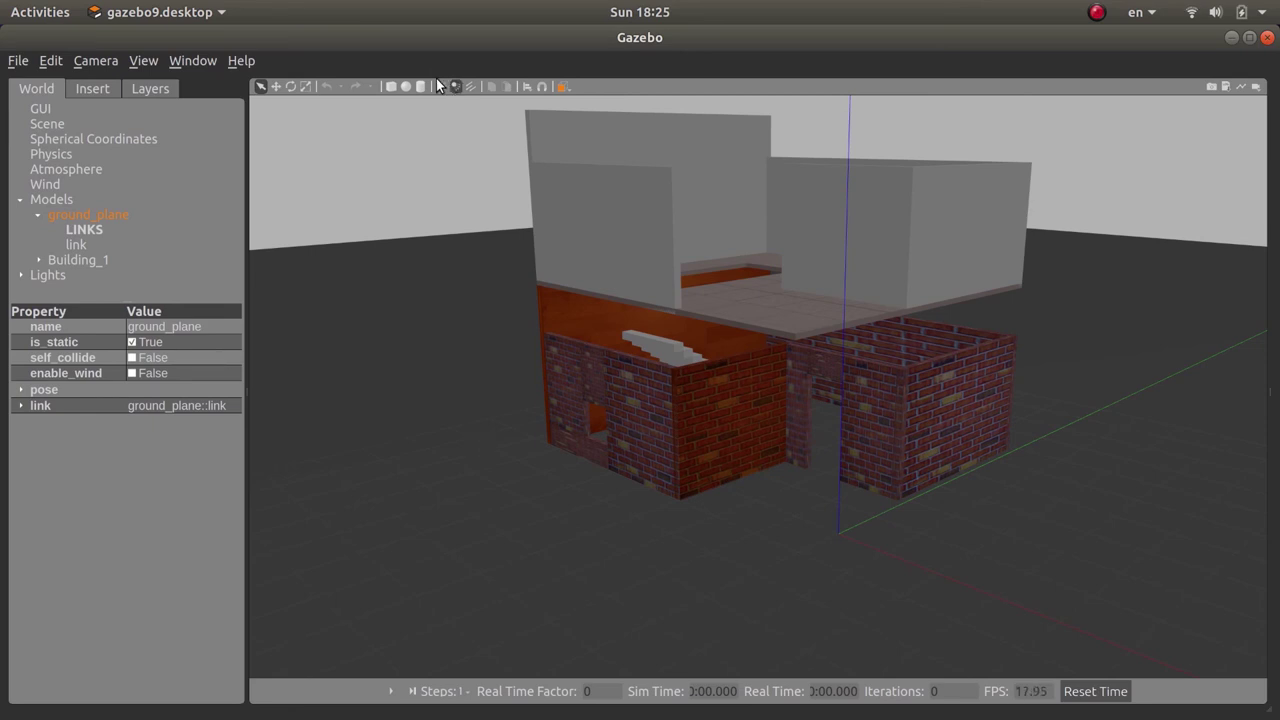
{"action": "left_click_drag", "start_coordinate": [382, 40], "coordinate": [330, 20]}
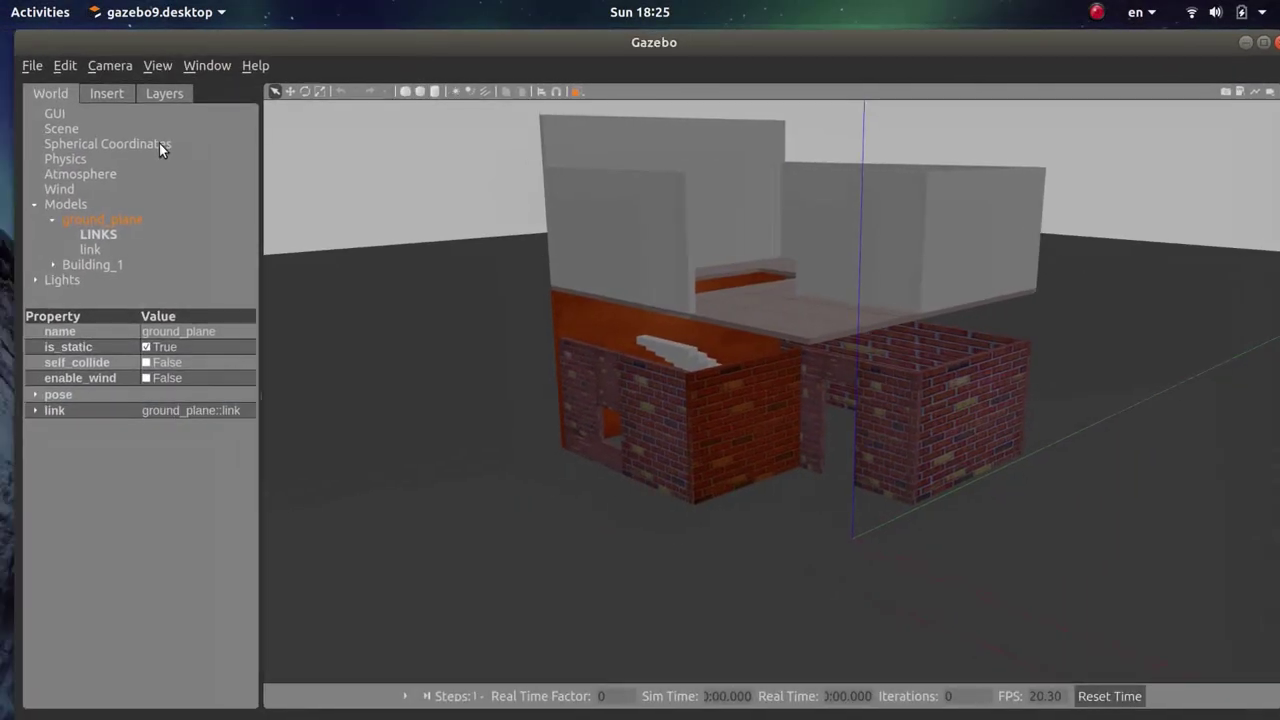
Insert a copy of the saved Building_1 model from the Desktop path into the world, in front of the existing building.
{"action": "left_click", "coordinate": [114, 94]}
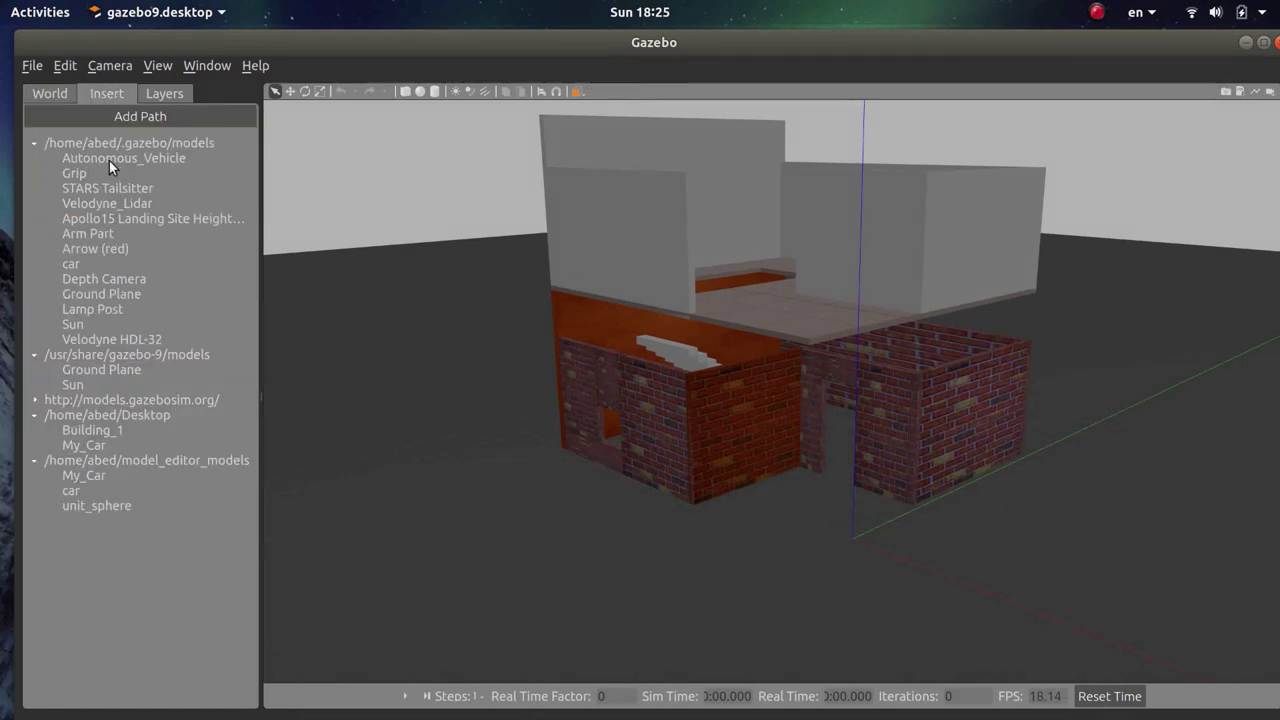
{"action": "left_click", "coordinate": [112, 430]}
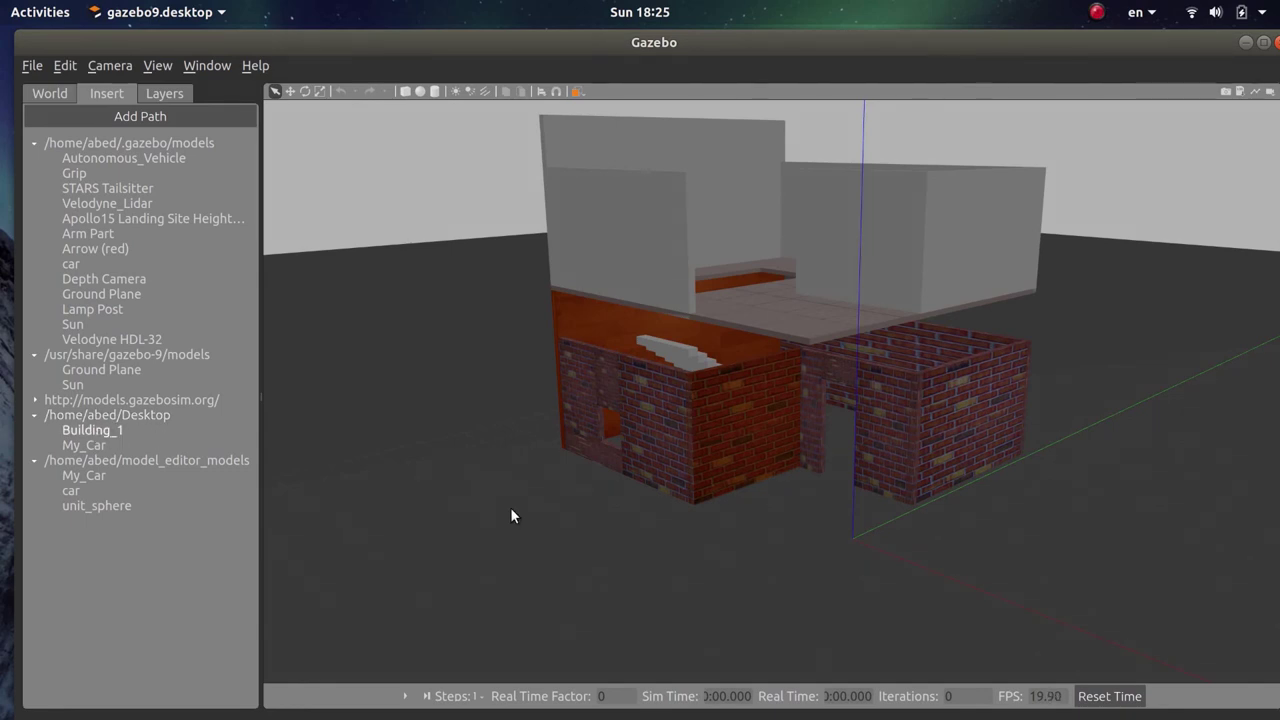
{"action": "left_click", "coordinate": [510, 507]}
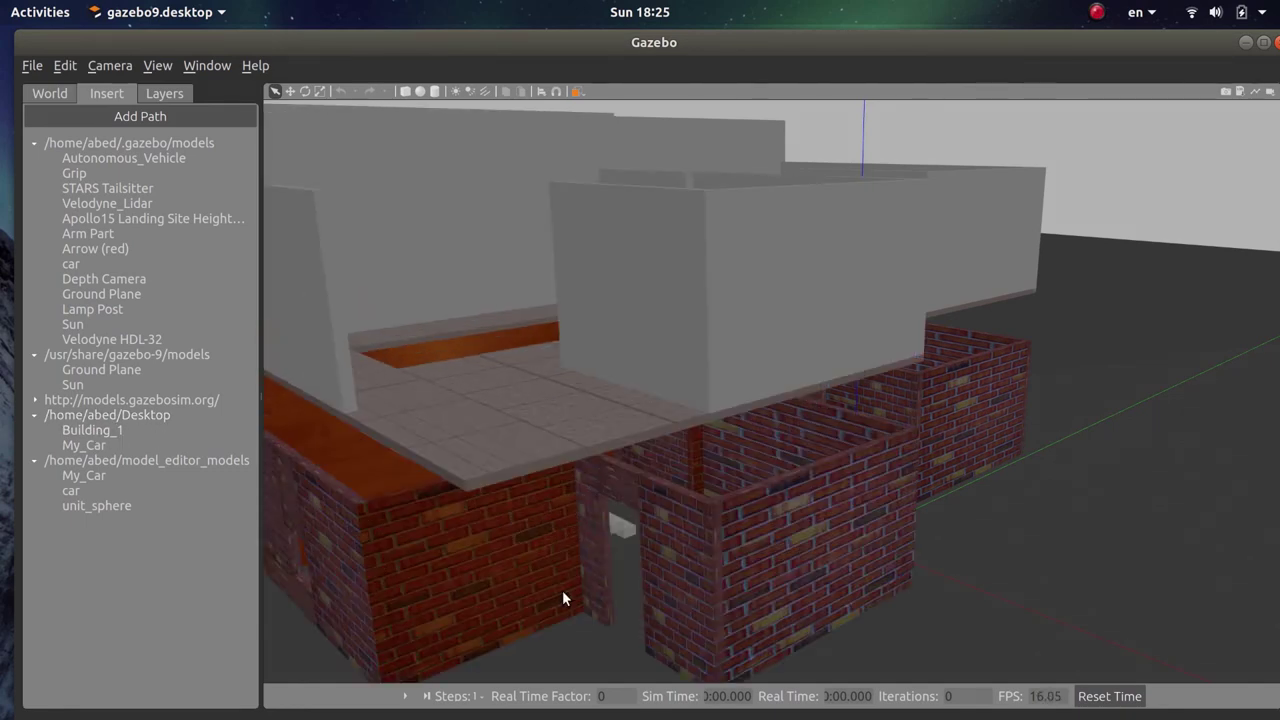
{"action": "key", "text": "Escape"}
{"action": "scroll", "coordinate": [523, 564], "scroll_direction": "up", "scroll_amount": 3}
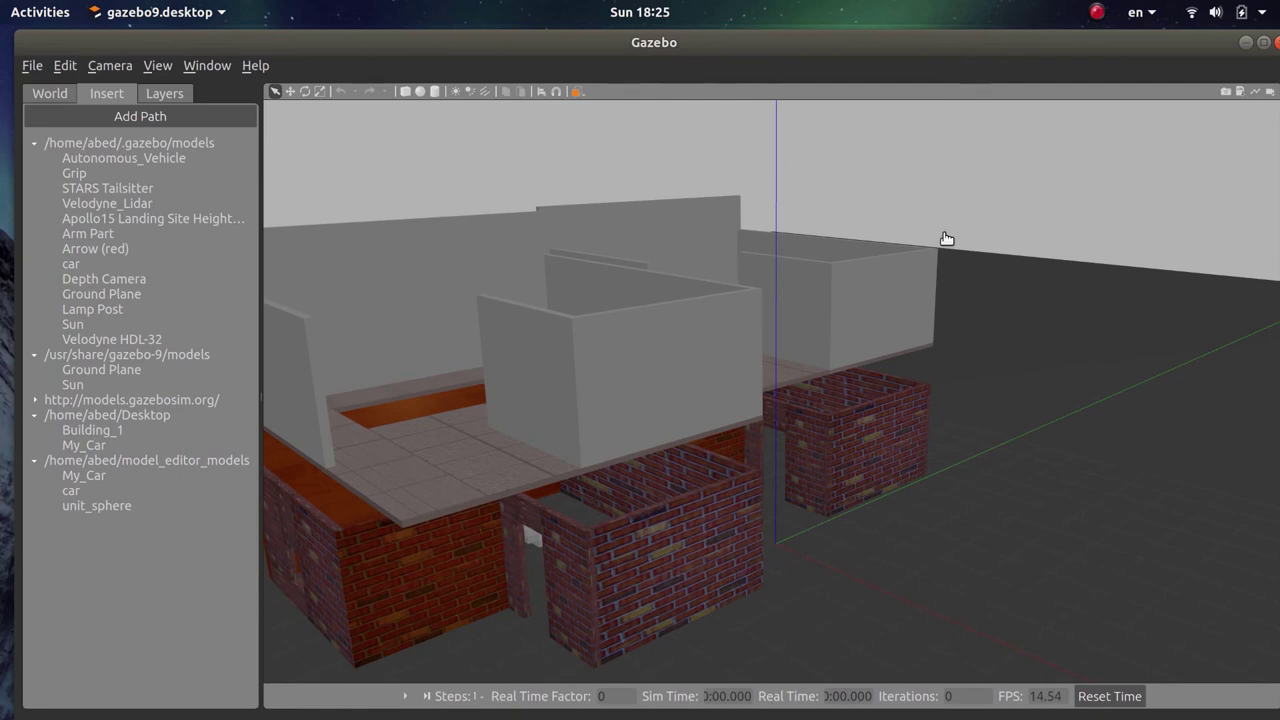
Maximize the Gazebo window again and close the simulator.
{"action": "left_click_drag", "start_coordinate": [904, 42], "coordinate": [823, 25]}
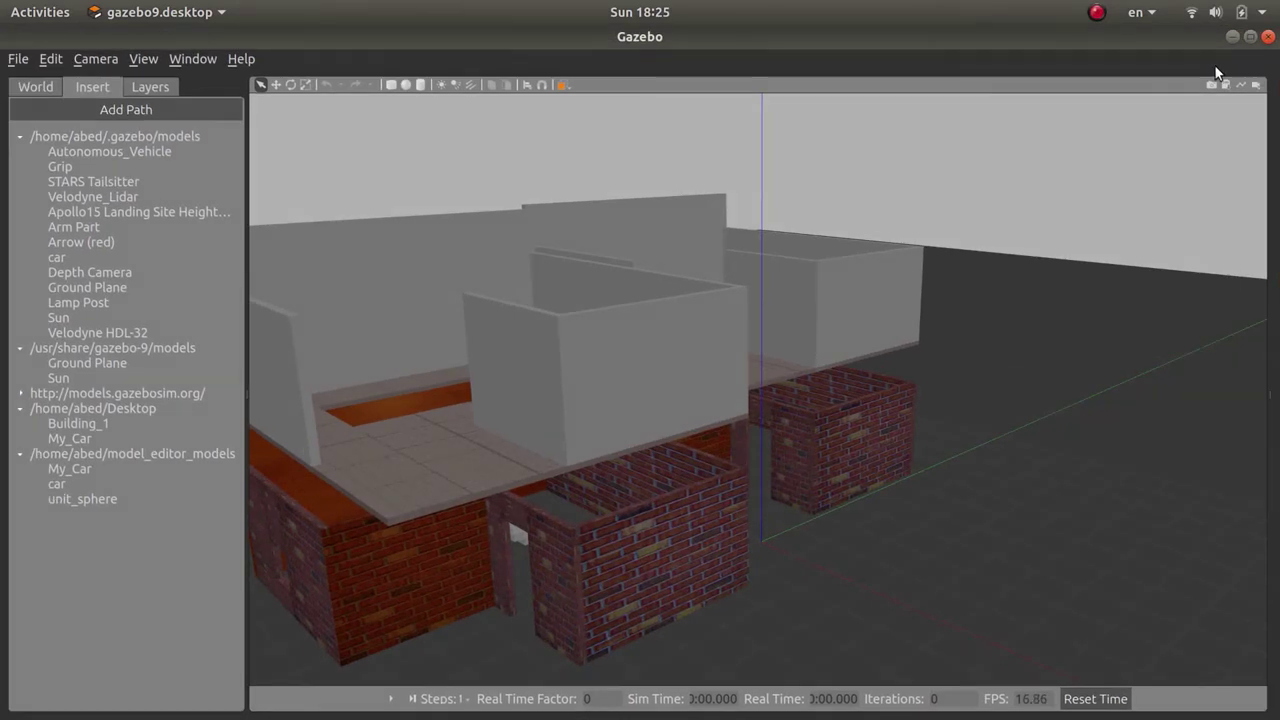
{"action": "left_click", "coordinate": [1266, 38]}
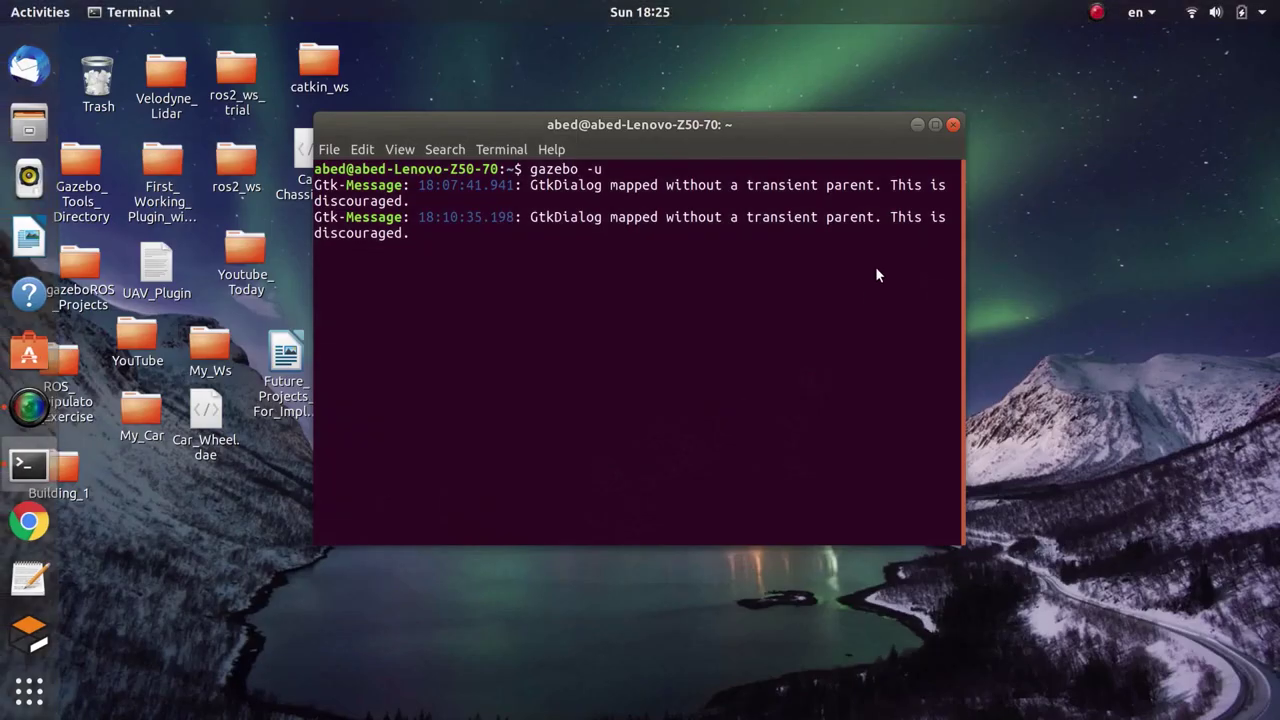